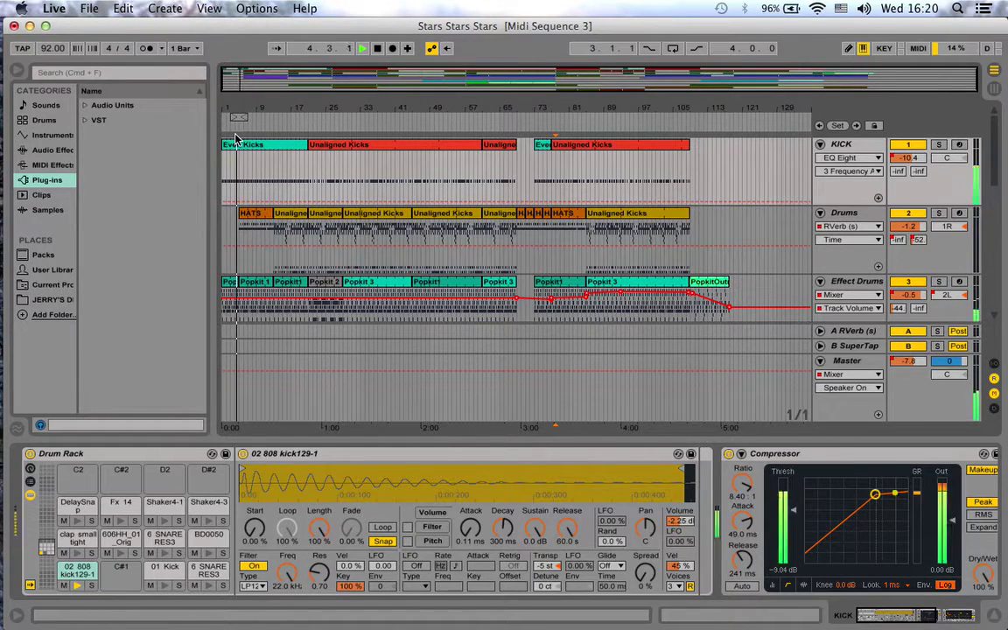
Stop playback and scroll through the arrangement's tracks
{"action": "key", "text": "space"}
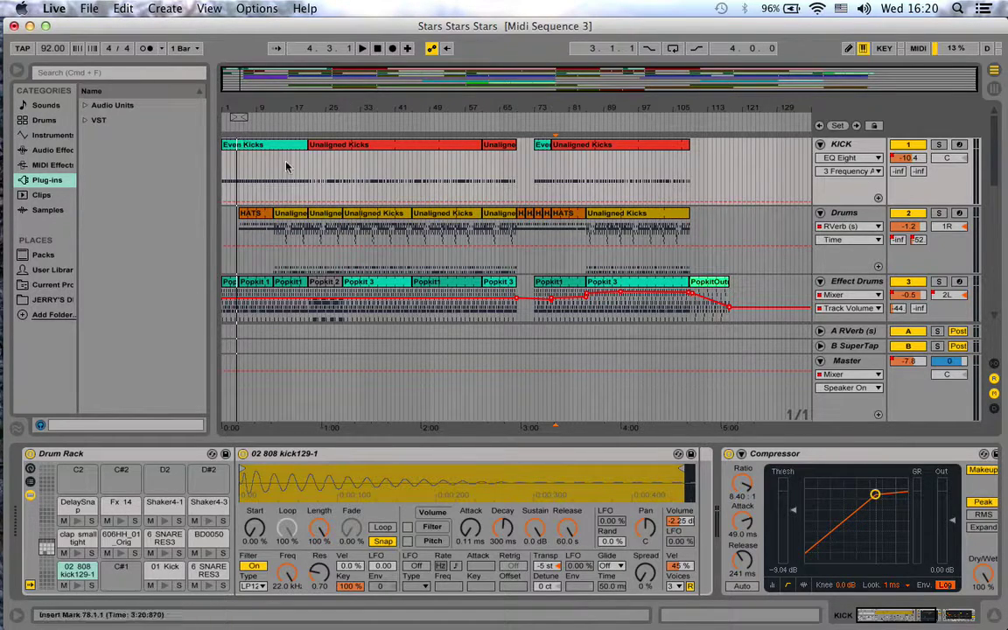
{"action": "scroll", "coordinate": [304, 185], "scroll_direction": "down", "scroll_amount": 5}
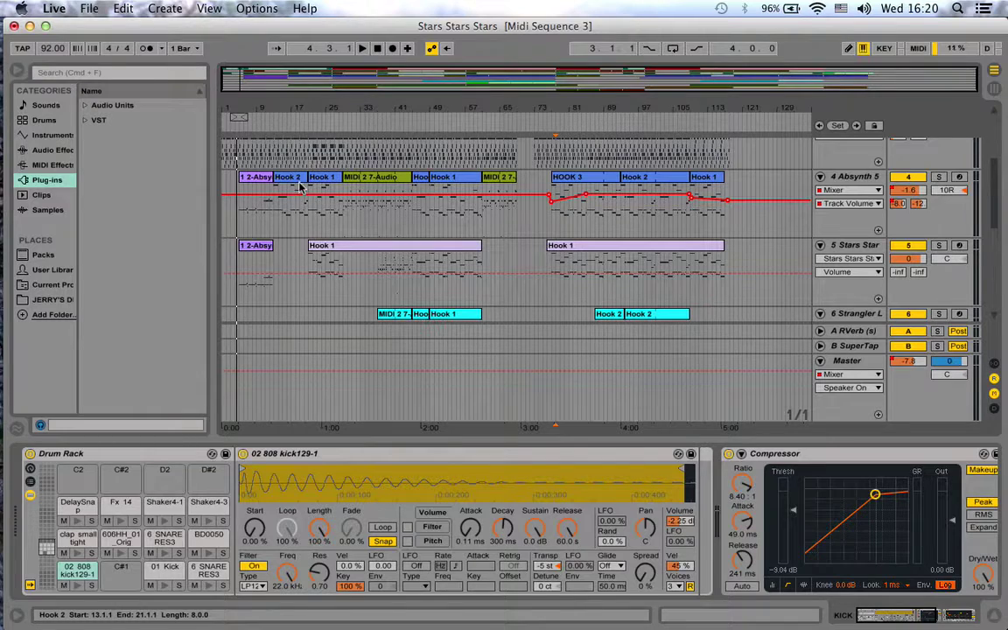
{"action": "scroll", "coordinate": [300, 186], "scroll_direction": "down", "scroll_amount": 2}
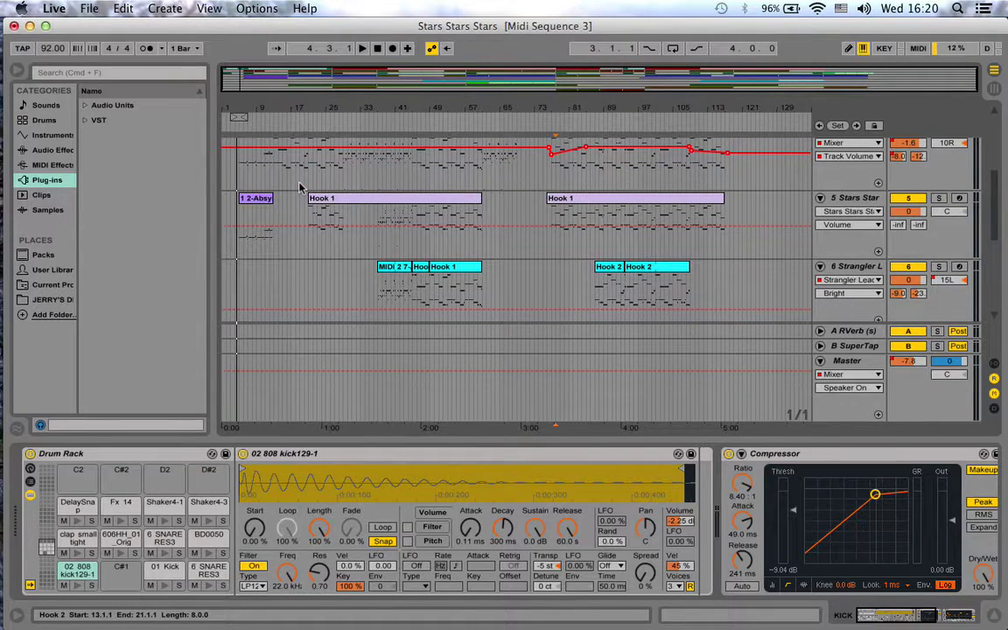
{"action": "scroll", "coordinate": [299, 186], "scroll_direction": "down", "scroll_amount": 6}
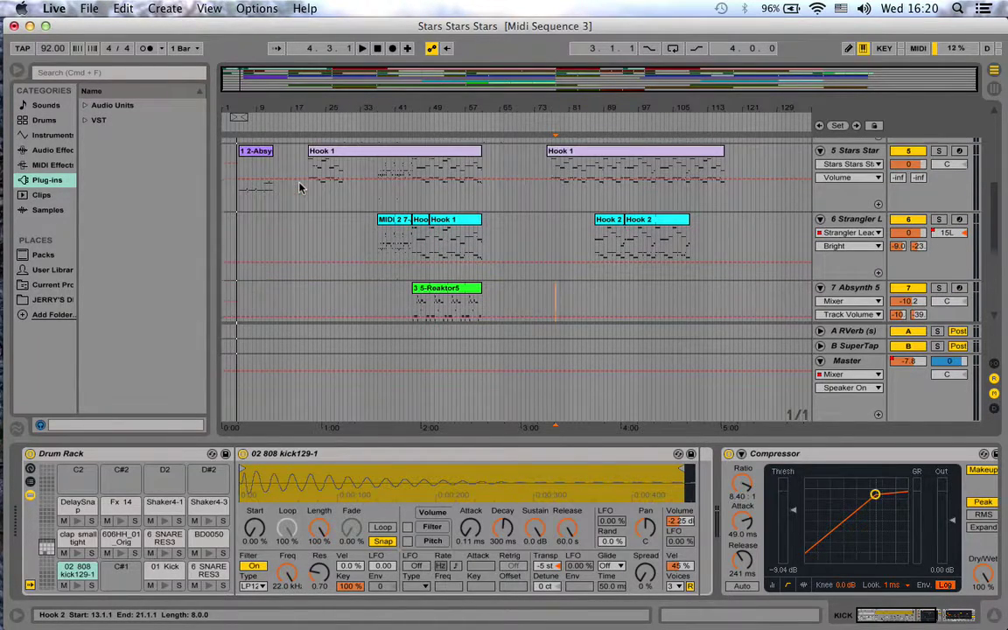
{"action": "scroll", "coordinate": [300, 187], "scroll_direction": "down", "scroll_amount": 5}
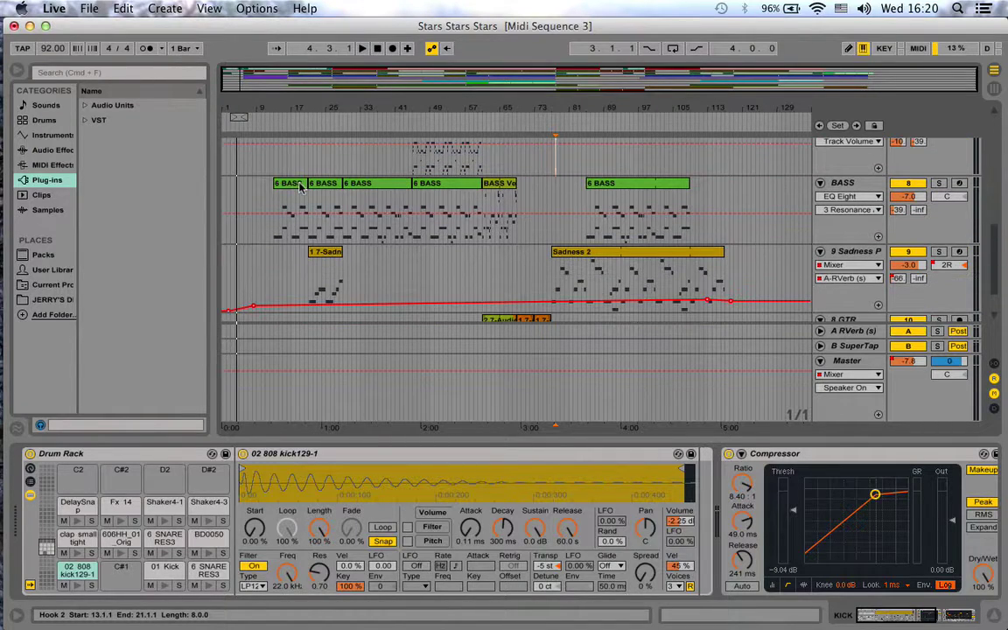
{"action": "scroll", "coordinate": [299, 186], "scroll_direction": "up", "scroll_amount": 9}
{"action": "scroll", "coordinate": [299, 186], "scroll_direction": "up", "scroll_amount": 8}
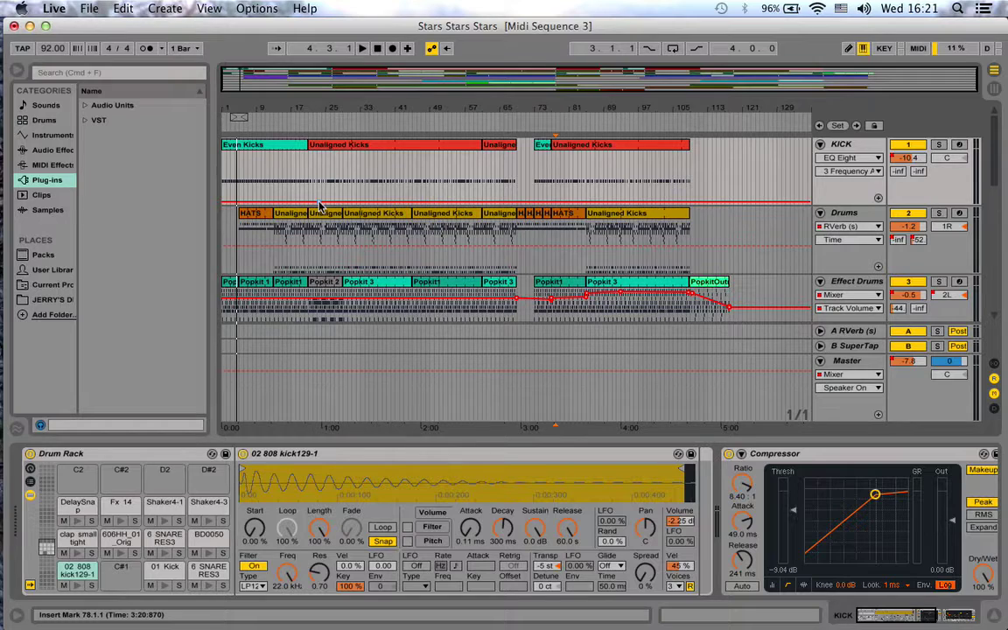
Scroll further down the tracks, then switch to the Session view of clips
{"action": "scroll", "coordinate": [325, 209], "scroll_direction": "down", "scroll_amount": 4}
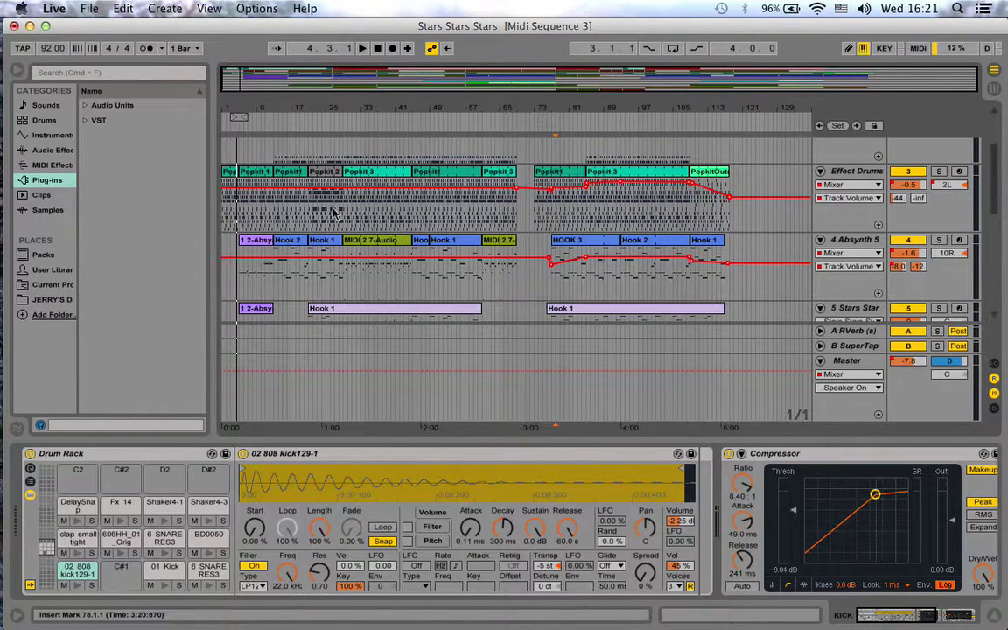
{"action": "scroll", "coordinate": [333, 213], "scroll_direction": "down", "scroll_amount": 5}
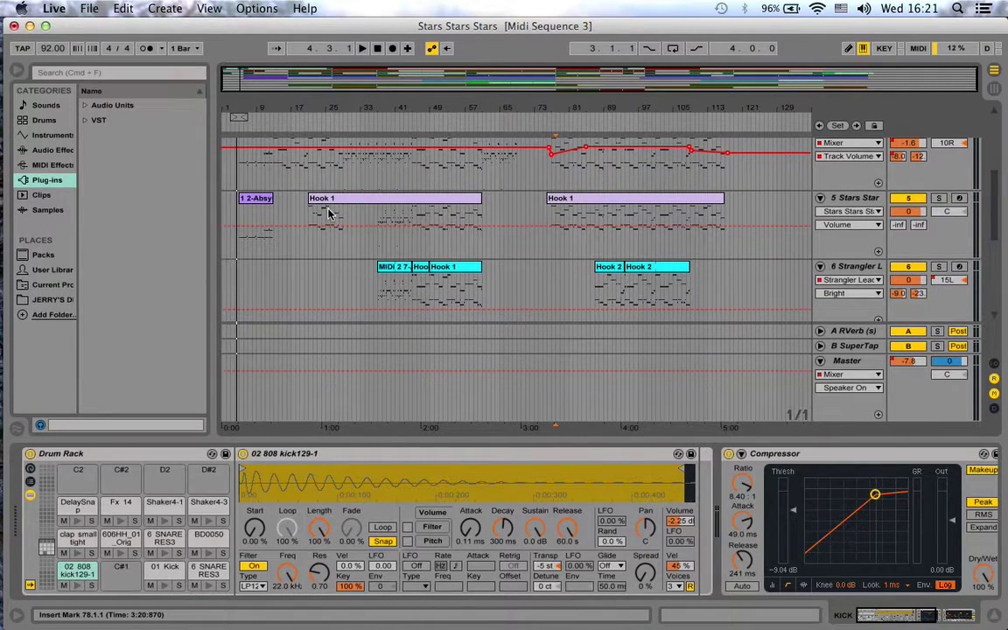
{"action": "scroll", "coordinate": [334, 218], "scroll_direction": "down", "scroll_amount": 1}
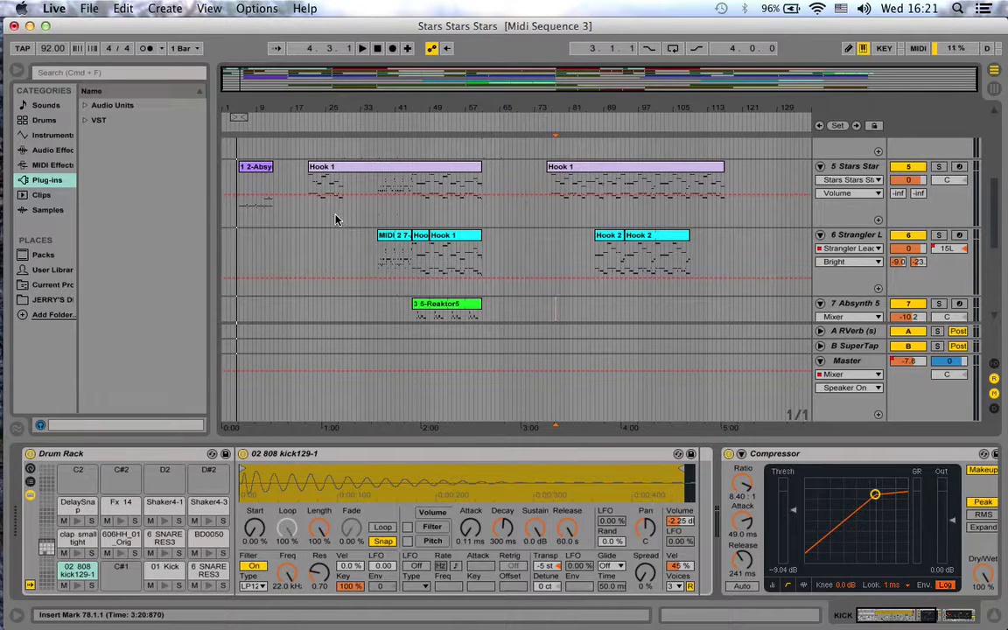
{"action": "scroll", "coordinate": [334, 221], "scroll_direction": "down", "scroll_amount": 1}
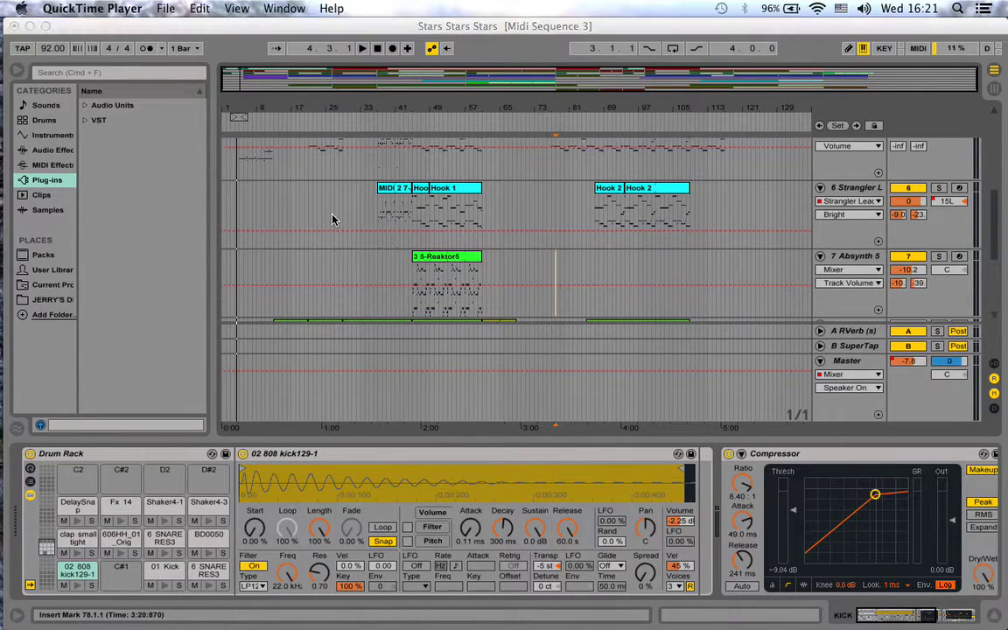
{"action": "left_click", "coordinate": [332, 217]}
{"action": "key", "text": "Tab"}
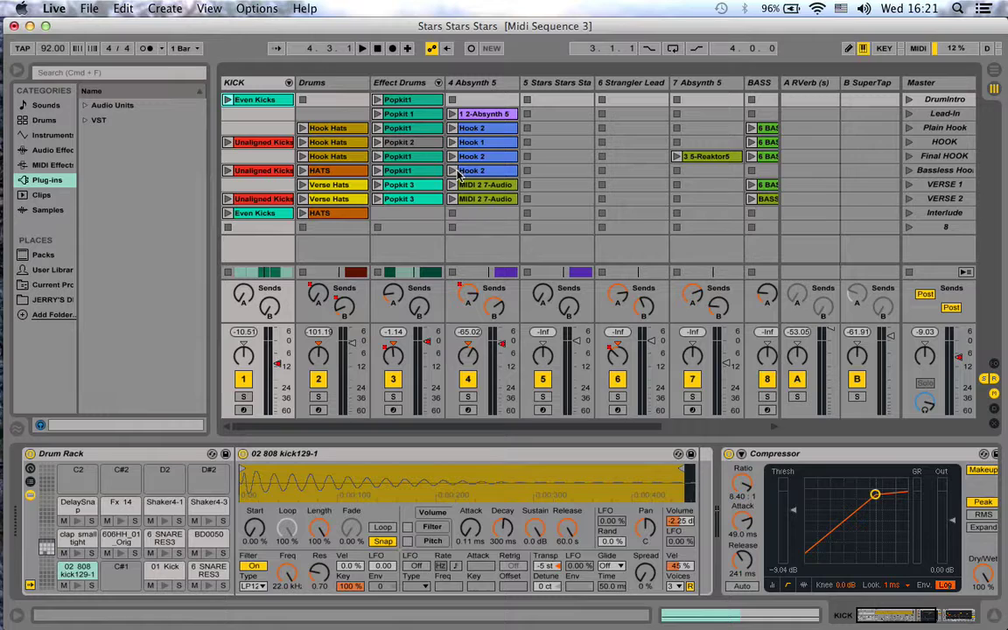
{"action": "scroll", "coordinate": [448, 179], "scroll_direction": "right", "scroll_amount": 5}
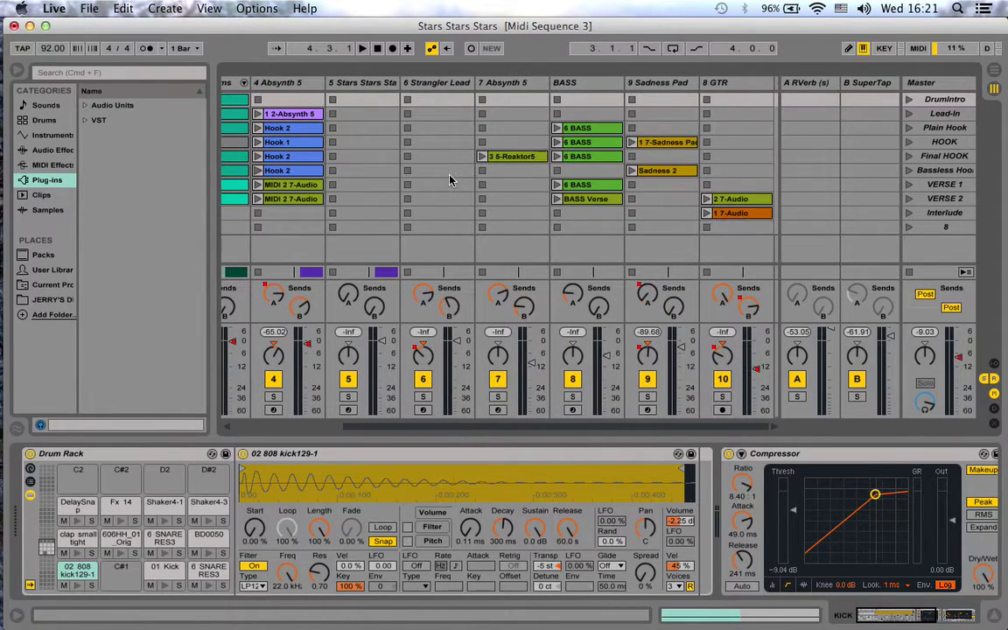
{"action": "scroll", "coordinate": [449, 180], "scroll_direction": "left", "scroll_amount": 5}
{"action": "scroll", "coordinate": [448, 180], "scroll_direction": "right", "scroll_amount": 4}
{"action": "scroll", "coordinate": [450, 182], "scroll_direction": "left", "scroll_amount": 4}
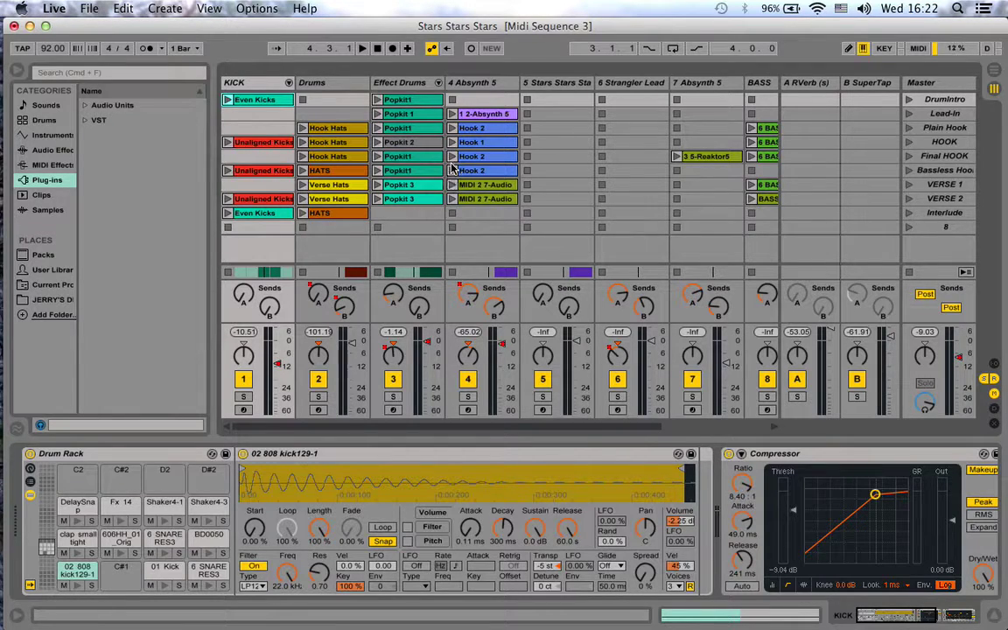
{"action": "scroll", "coordinate": [452, 168], "scroll_direction": "right", "scroll_amount": 3}
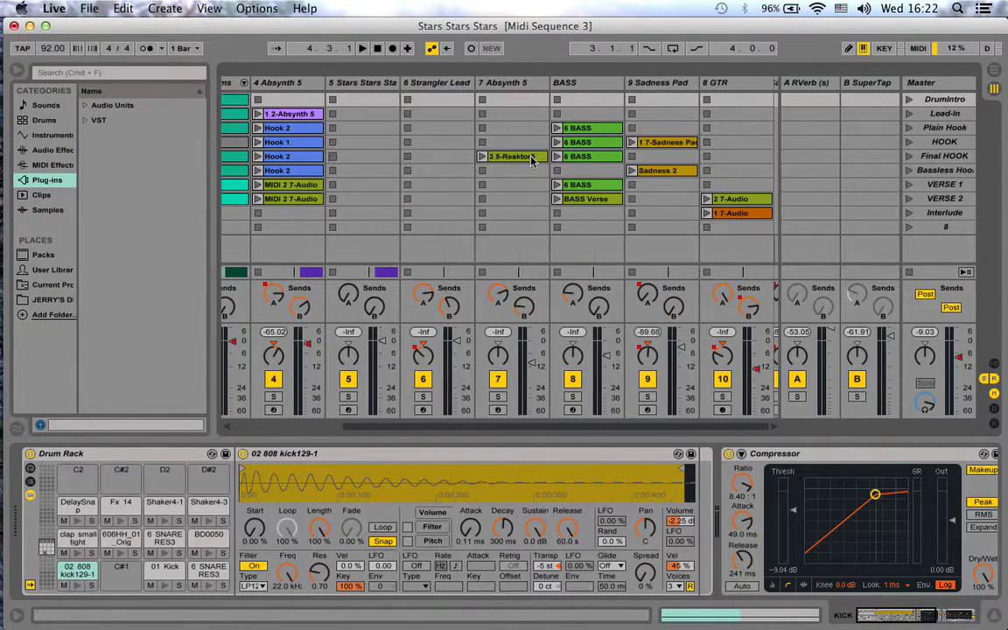
{"action": "scroll", "coordinate": [697, 147], "scroll_direction": "left", "scroll_amount": 1}
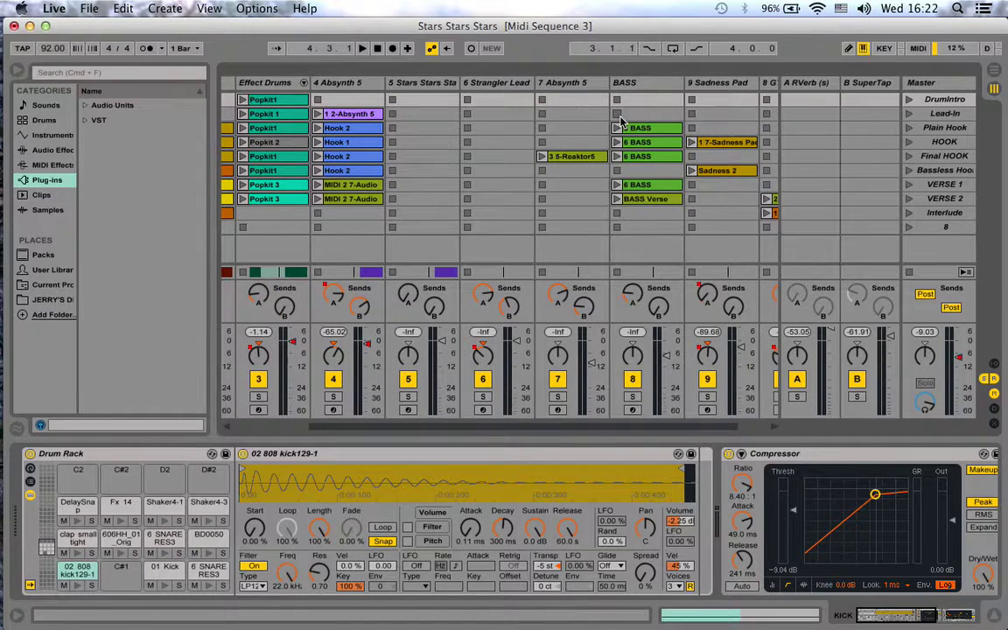
{"action": "scroll", "coordinate": [559, 110], "scroll_direction": "right", "scroll_amount": 1}
{"action": "scroll", "coordinate": [613, 200], "scroll_direction": "left", "scroll_amount": 3}
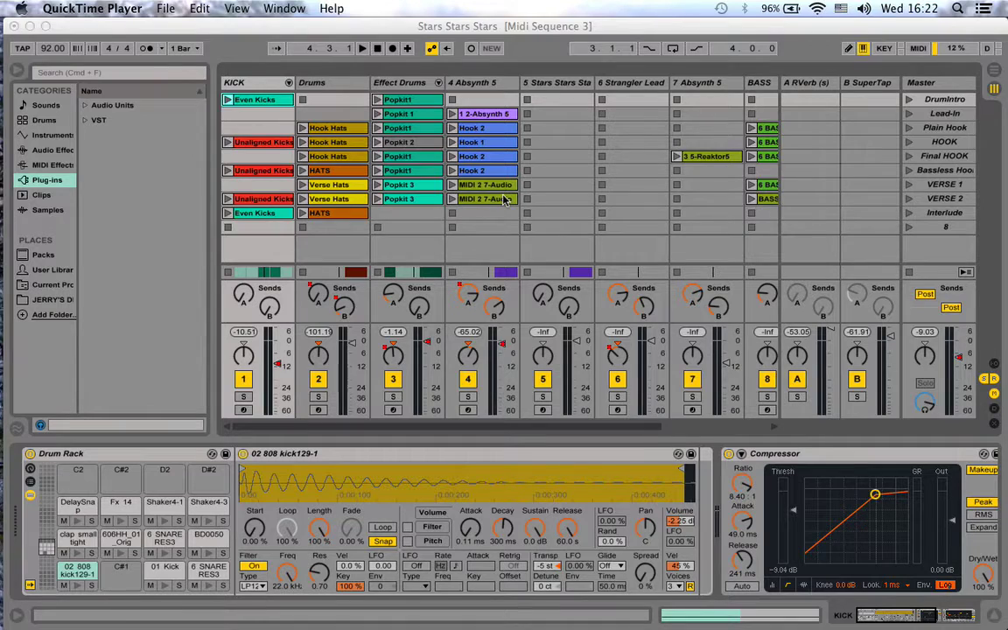
{"action": "left_click", "coordinate": [504, 200]}
{"action": "key", "text": "Tab"}
Back in Arrangement view, start playing the song from bar 1
{"action": "scroll", "coordinate": [490, 203], "scroll_direction": "up", "scroll_amount": 5}
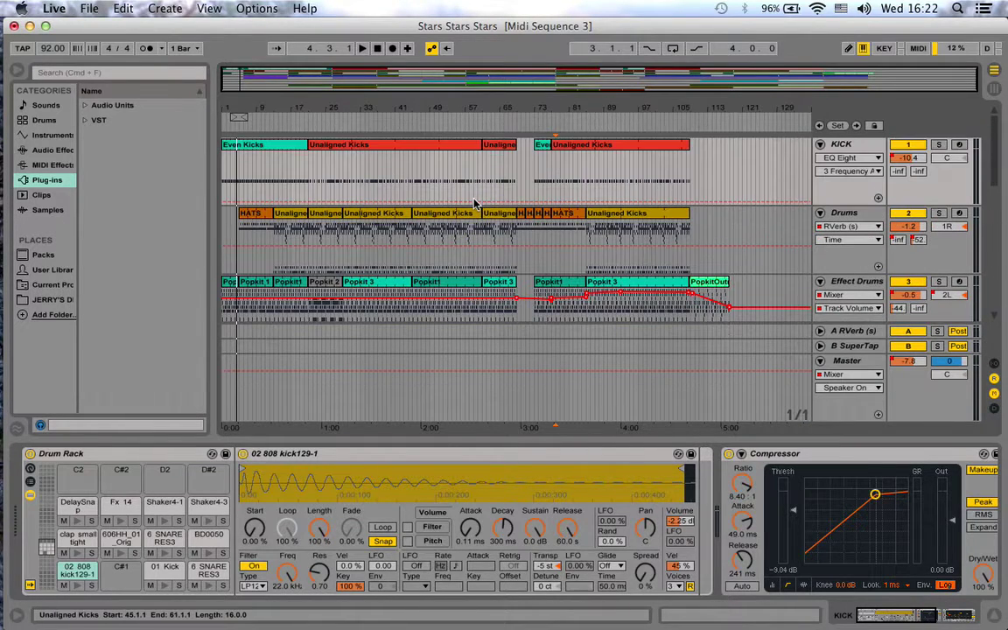
{"action": "scroll", "coordinate": [475, 203], "scroll_direction": "down", "scroll_amount": 5}
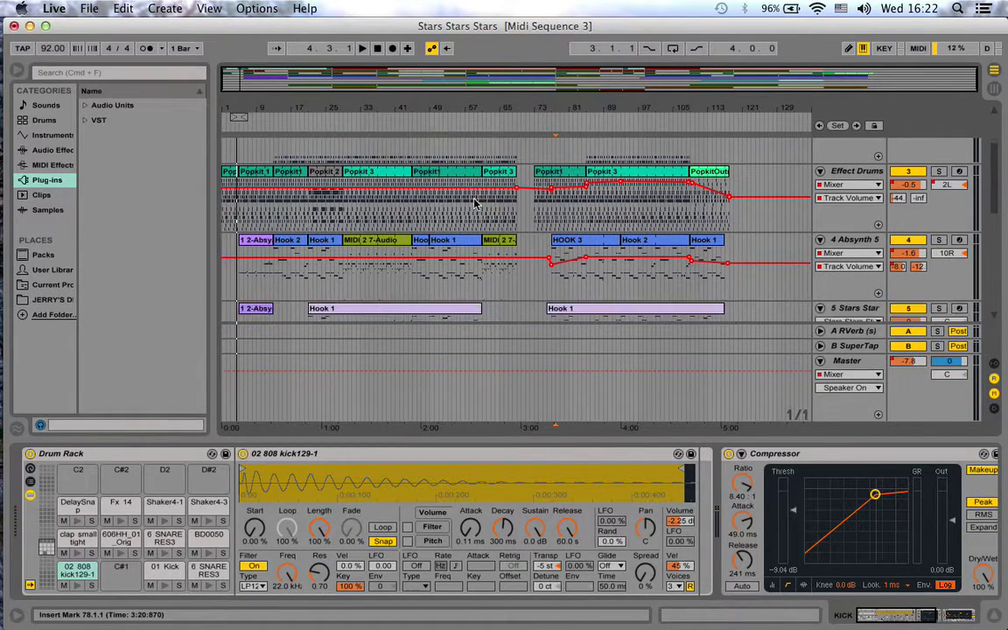
{"action": "scroll", "coordinate": [475, 203], "scroll_direction": "down", "scroll_amount": 1}
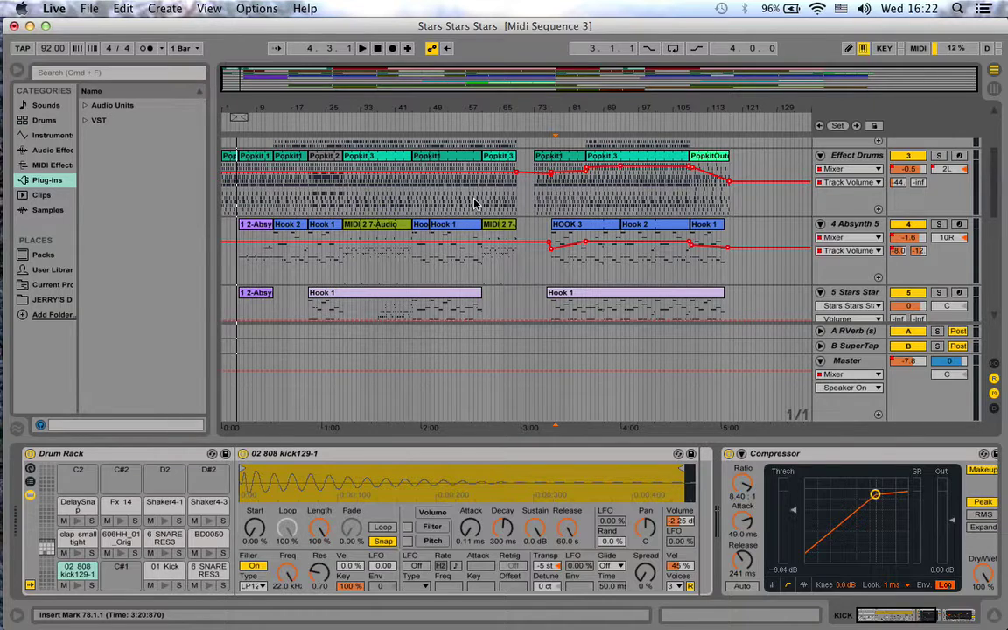
{"action": "left_click", "coordinate": [235, 128]}
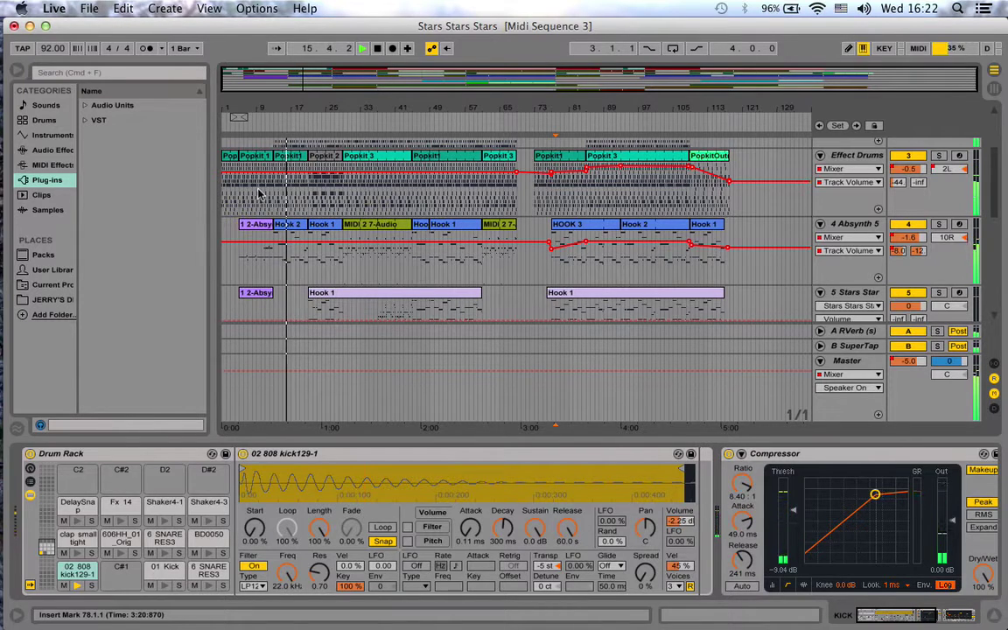
Scroll through the tracks during playback, then stop around bar 25
{"action": "scroll", "coordinate": [259, 193], "scroll_direction": "down", "scroll_amount": 3}
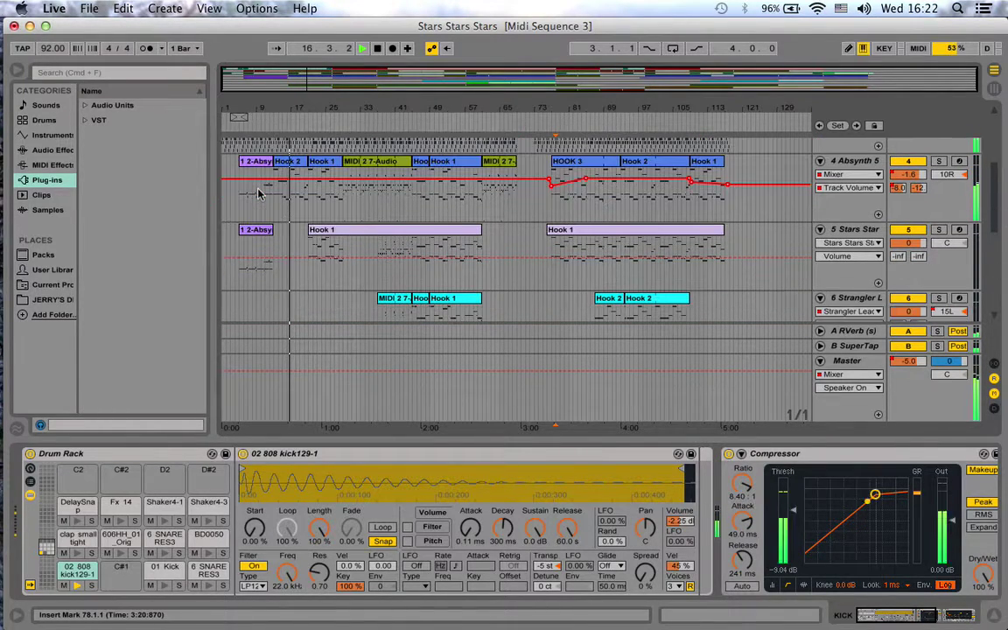
{"action": "scroll", "coordinate": [259, 194], "scroll_direction": "down", "scroll_amount": 1}
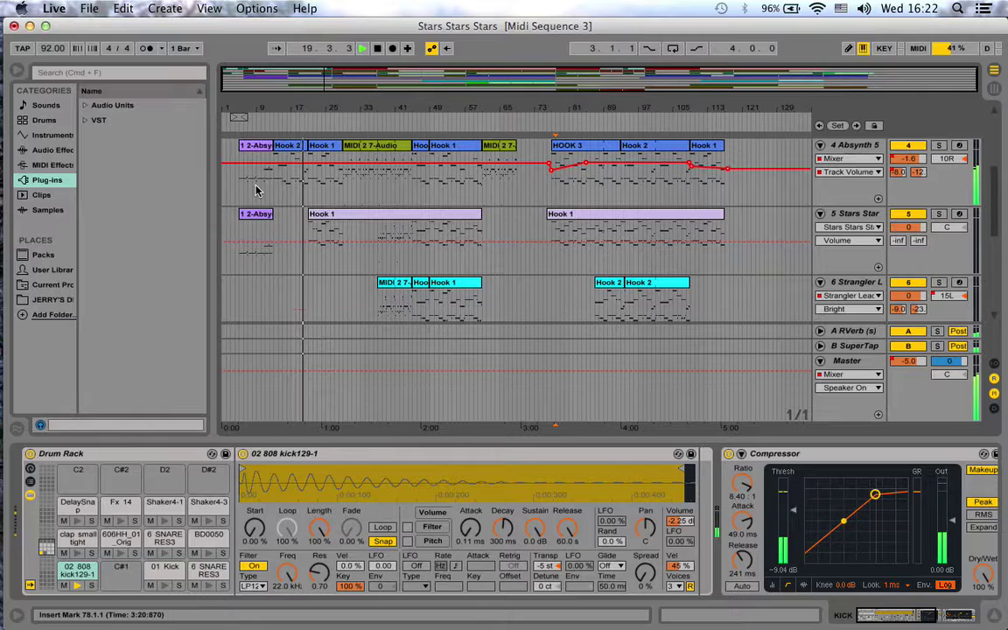
{"action": "scroll", "coordinate": [257, 190], "scroll_direction": "up", "scroll_amount": 3}
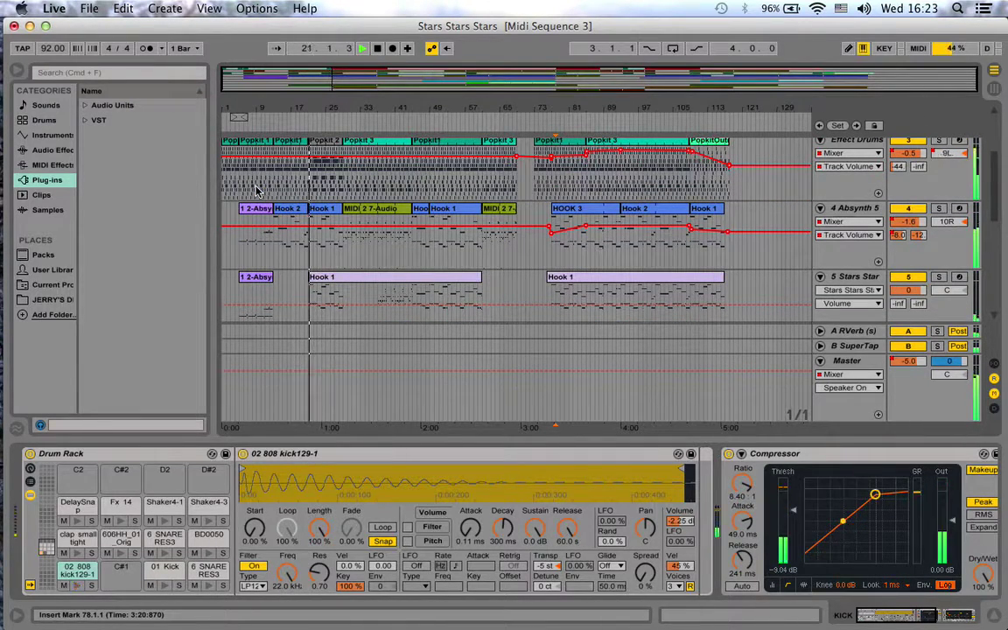
{"action": "scroll", "coordinate": [256, 190], "scroll_direction": "up", "scroll_amount": 3}
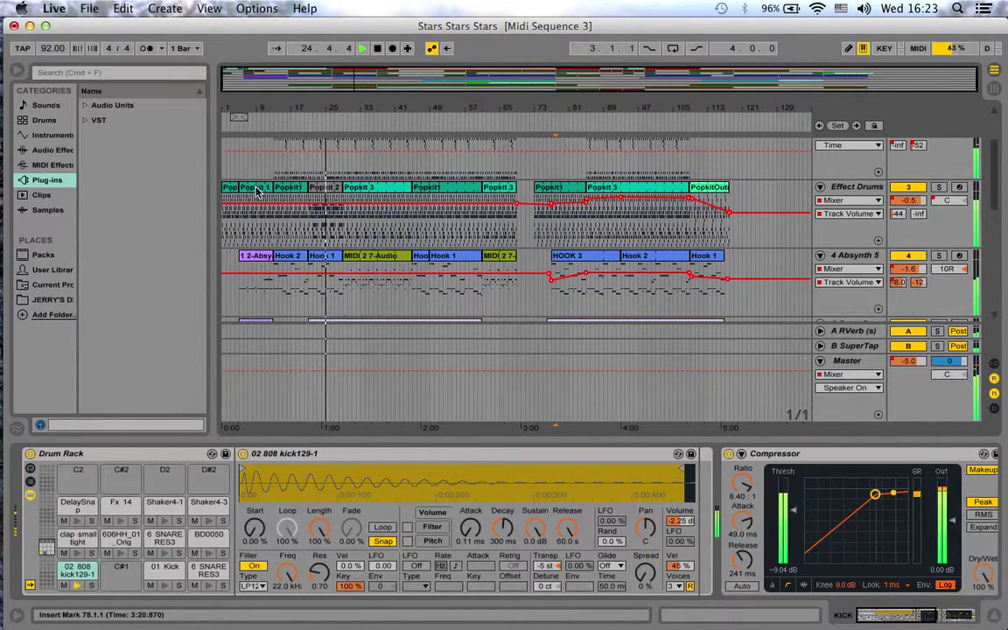
{"action": "left_click", "coordinate": [256, 191]}
{"action": "key", "text": "space"}
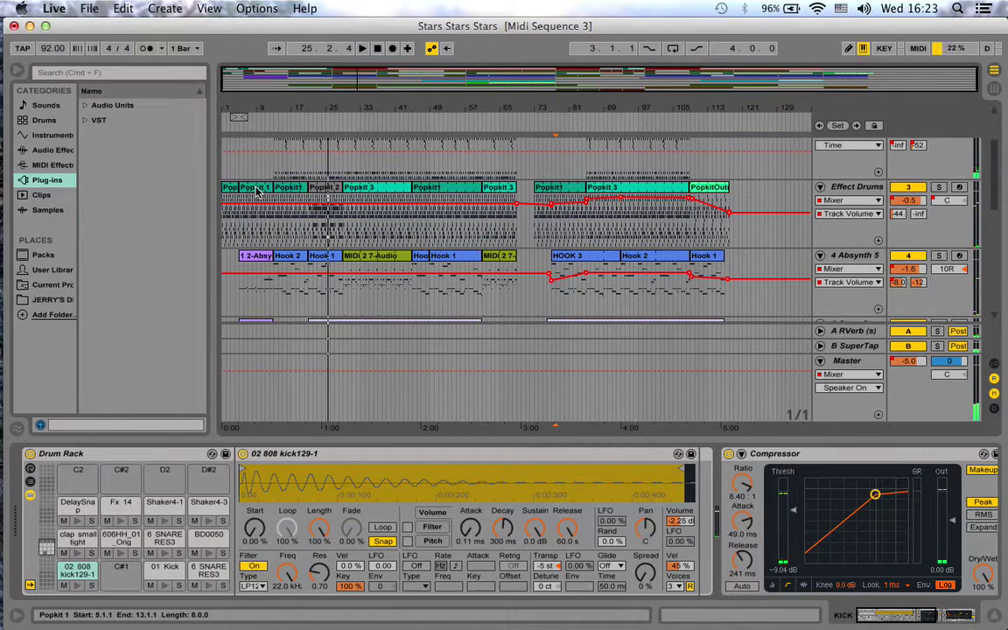
In Session view, show the devices on the Drums and Effect Drums tracks
{"action": "scroll", "coordinate": [262, 193], "scroll_direction": "up", "scroll_amount": 3}
{"action": "scroll", "coordinate": [263, 193], "scroll_direction": "down", "scroll_amount": 1}
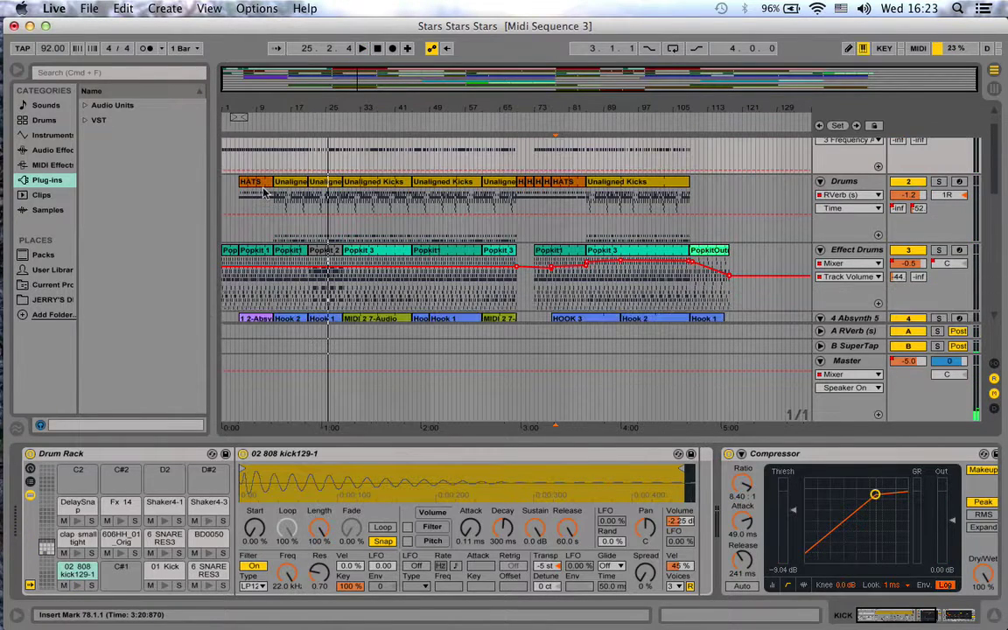
{"action": "scroll", "coordinate": [262, 192], "scroll_direction": "up", "scroll_amount": 1}
{"action": "key", "text": "Tab"}
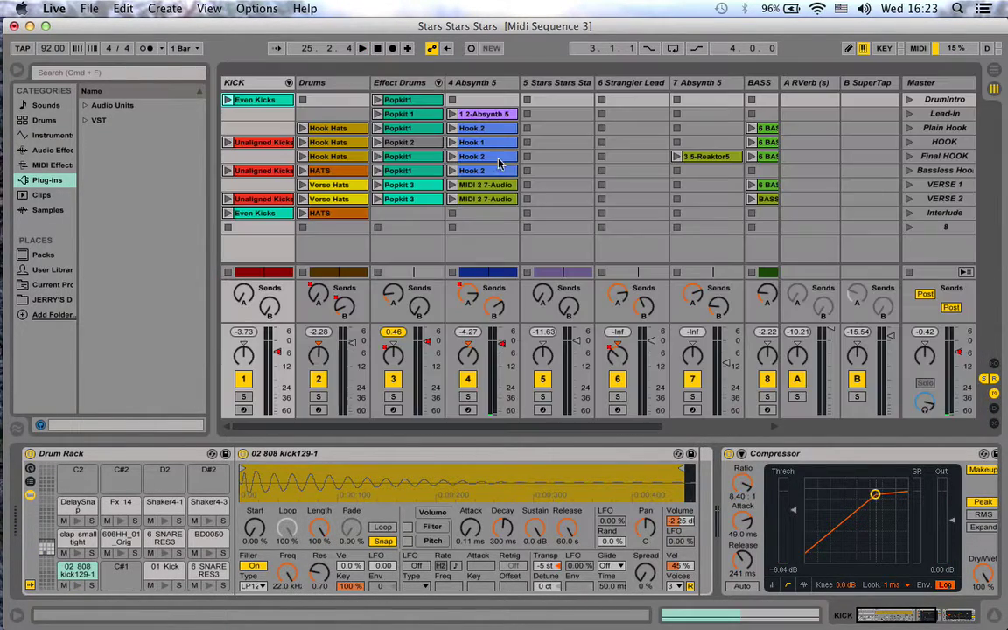
{"action": "scroll", "coordinate": [257, 179], "scroll_direction": "right", "scroll_amount": 2}
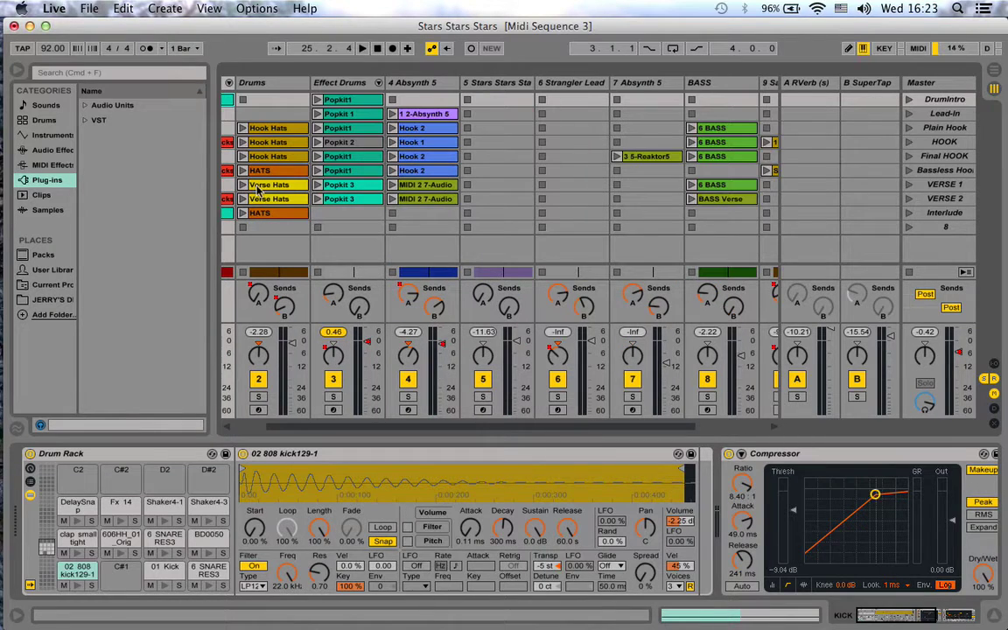
{"action": "left_click", "coordinate": [238, 81]}
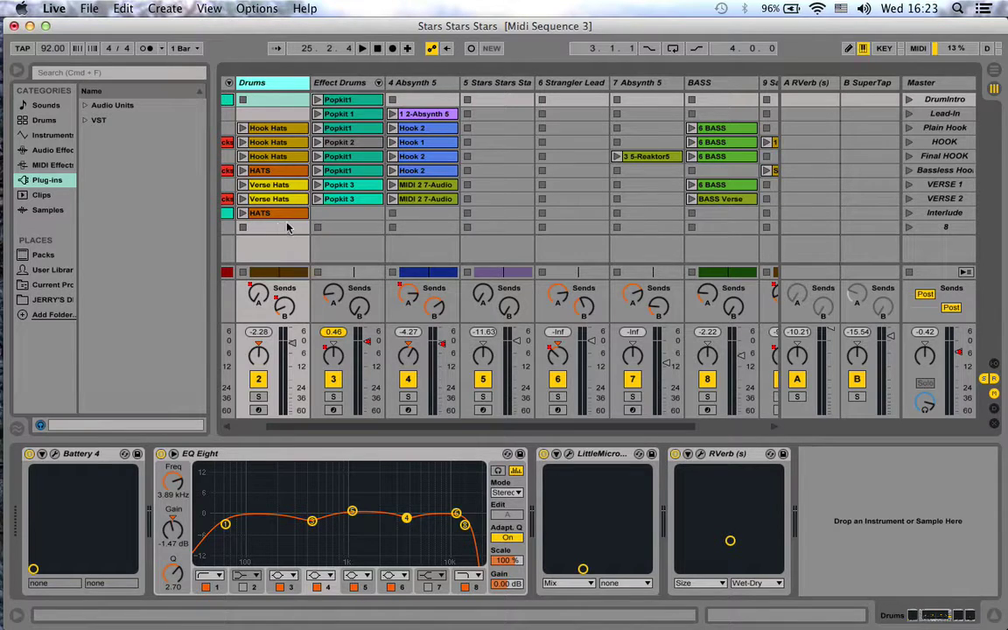
{"action": "left_click", "coordinate": [317, 81]}
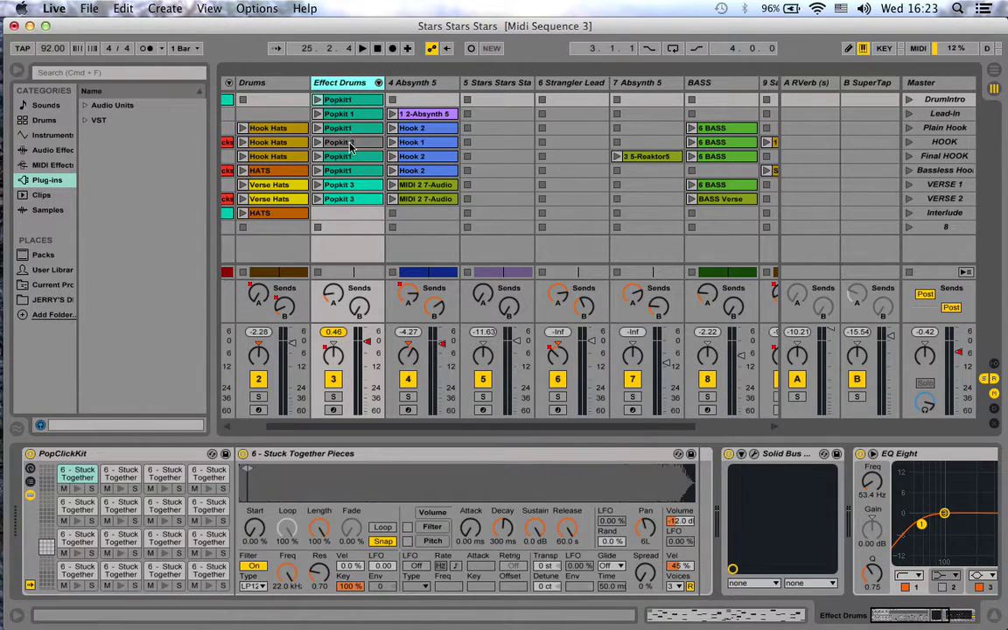
Launch the 5-Reaktor5 clip, view 8 GTR's devices, then open Export Audio/Video from Arrangement view
{"action": "scroll", "coordinate": [343, 220], "scroll_direction": "right", "scroll_amount": 5}
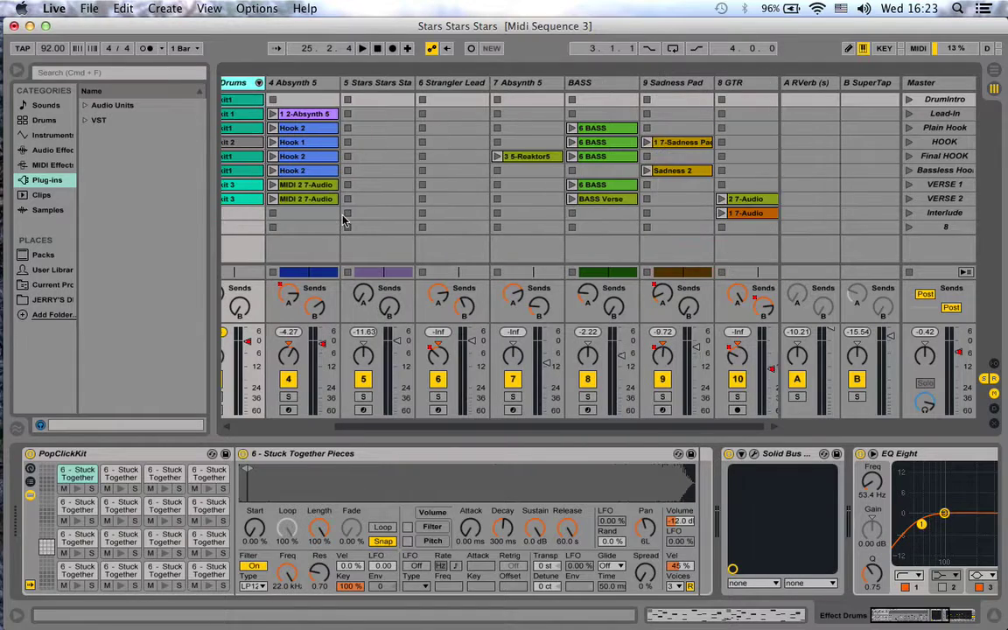
{"action": "left_click", "coordinate": [482, 157]}
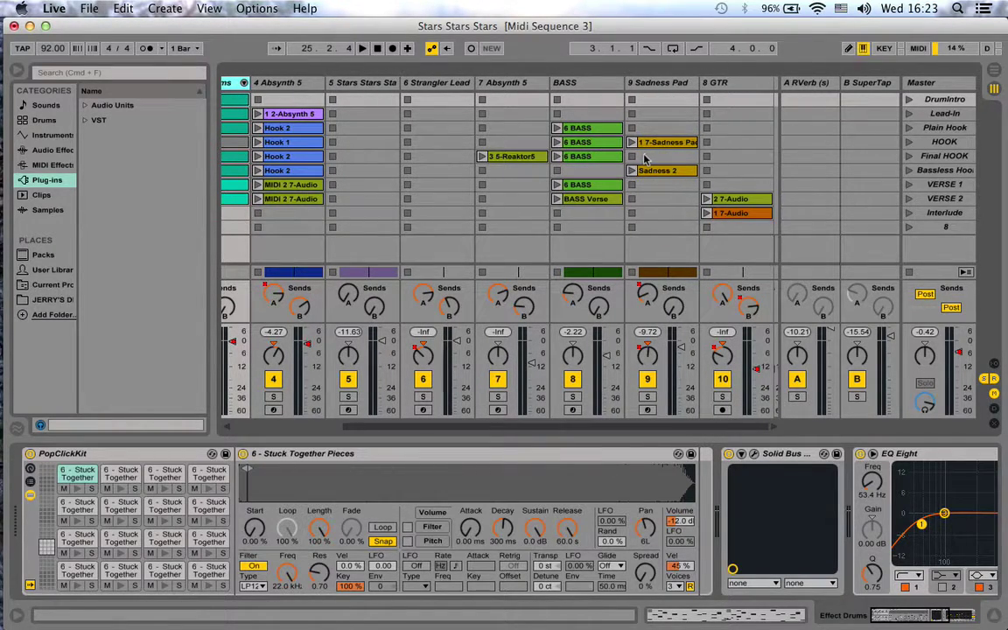
{"action": "left_click", "coordinate": [734, 85]}
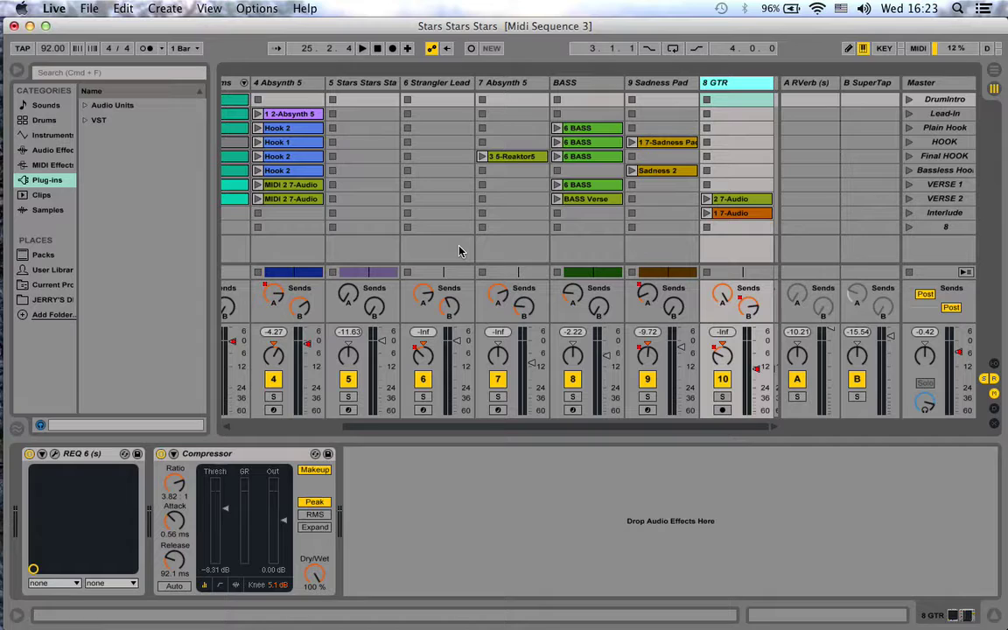
{"action": "key", "text": "Tab"}
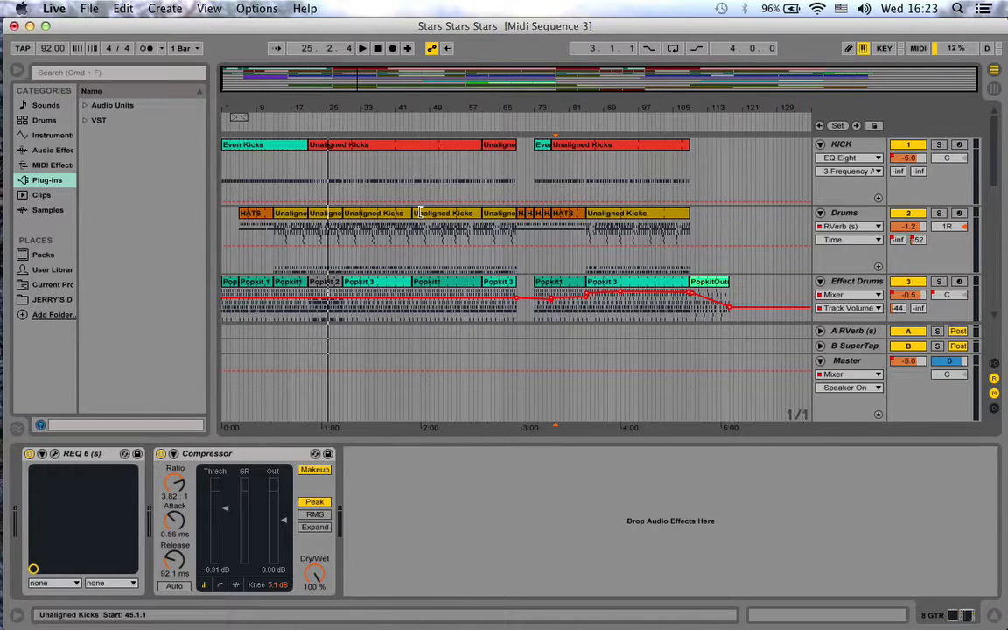
{"action": "key", "text": "super+shift+r"}
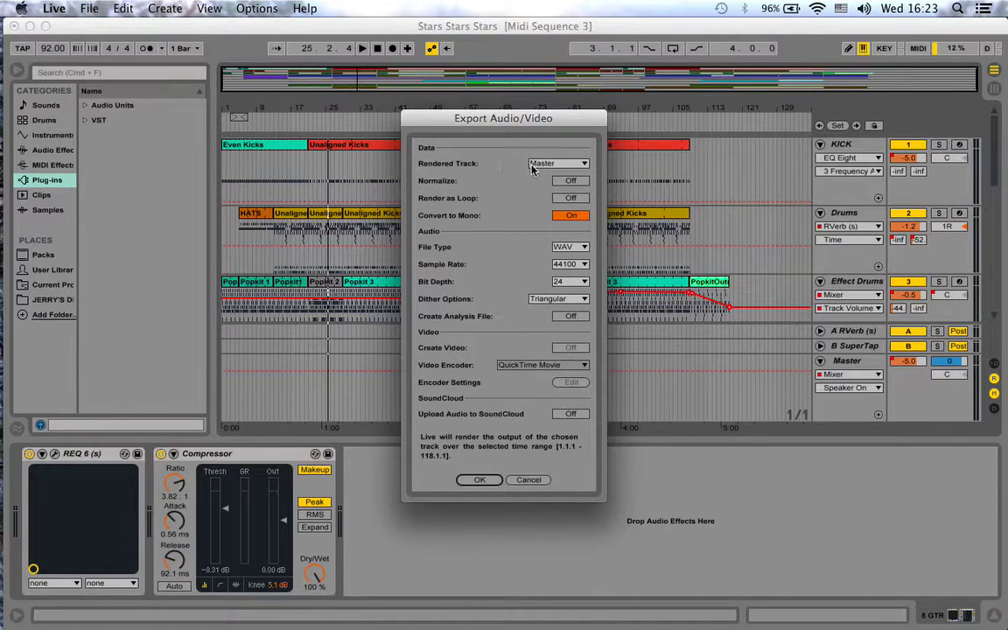
{"action": "left_click_drag", "start_coordinate": [529, 125], "coordinate": [409, 100]}
{"action": "left_click", "coordinate": [441, 139]}
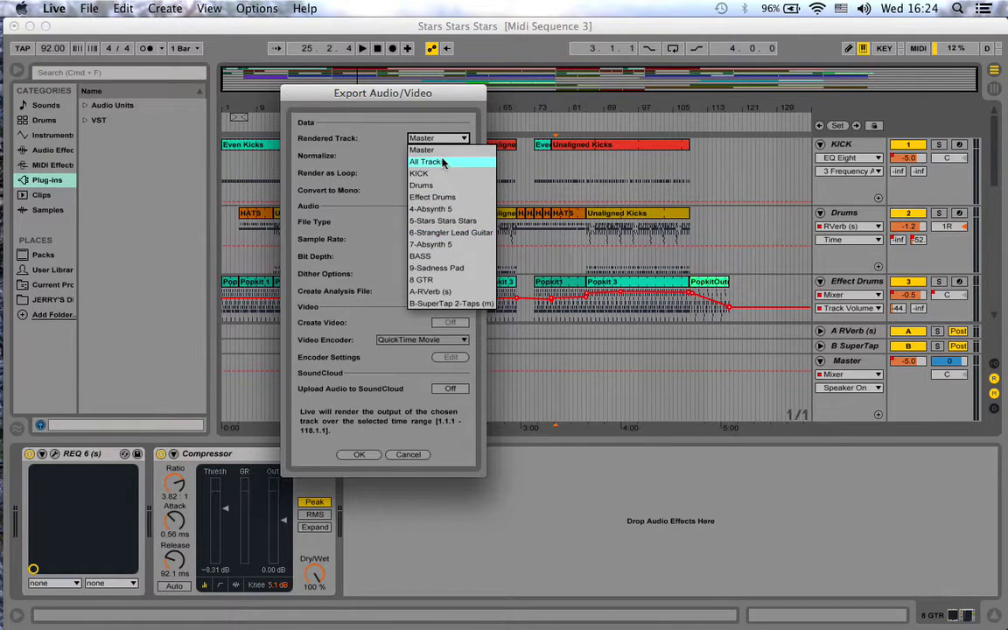
{"action": "left_click", "coordinate": [443, 162]}
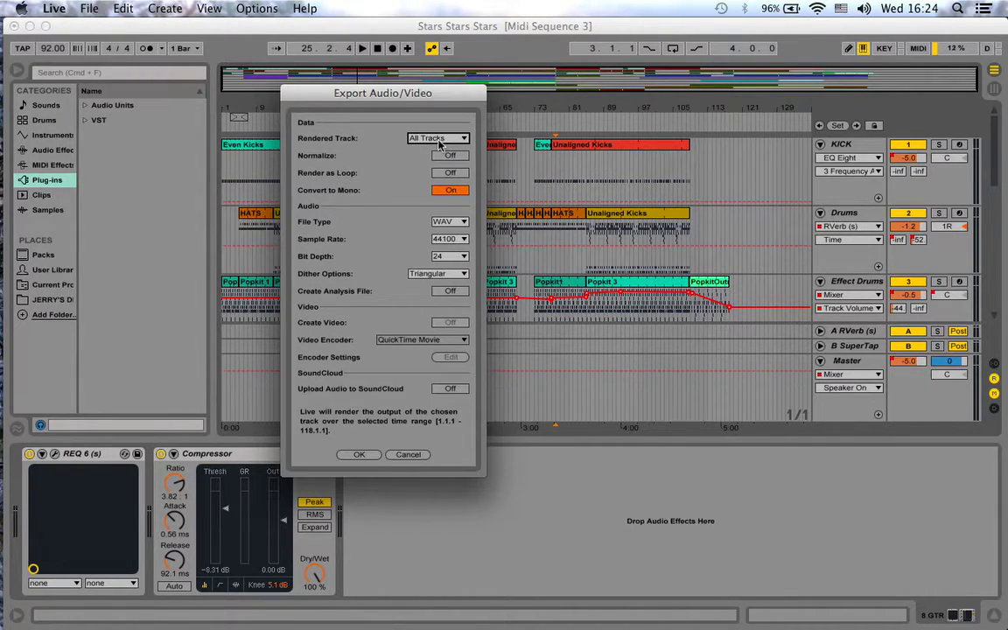
{"action": "left_click", "coordinate": [440, 146]}
{"action": "left_click", "coordinate": [433, 131]}
{"action": "left_click", "coordinate": [408, 455]}
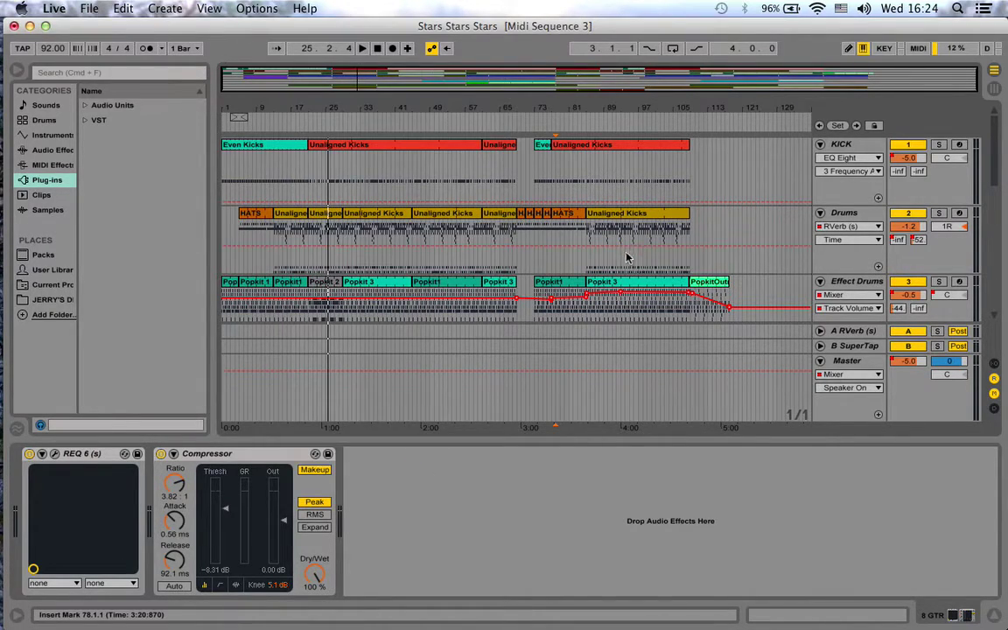
{"action": "scroll", "coordinate": [672, 226], "scroll_direction": "down", "scroll_amount": 3}
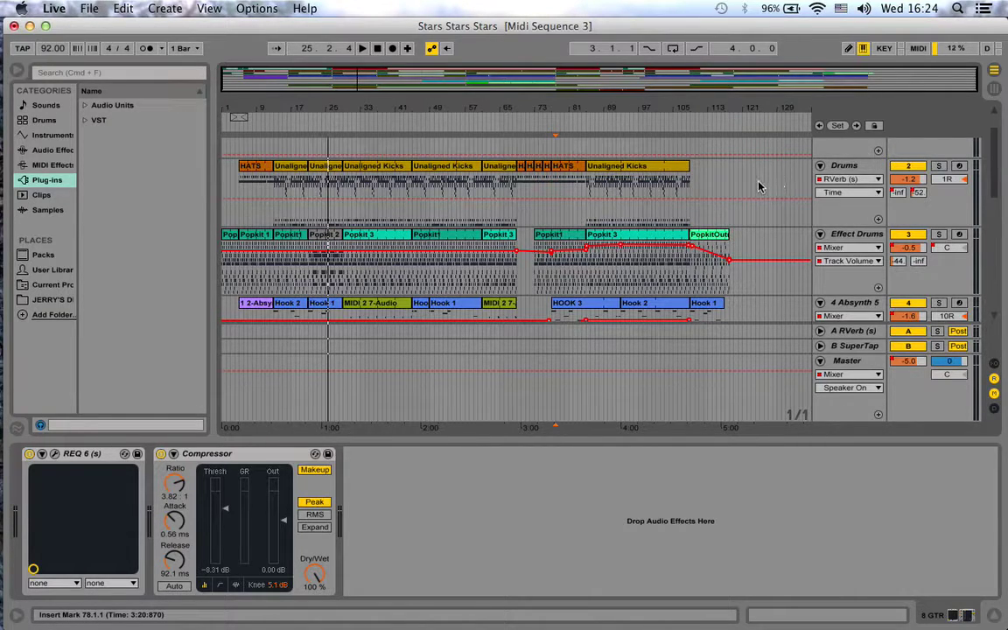
{"action": "scroll", "coordinate": [754, 197], "scroll_direction": "down", "scroll_amount": 3}
{"action": "scroll", "coordinate": [753, 203], "scroll_direction": "down", "scroll_amount": 9}
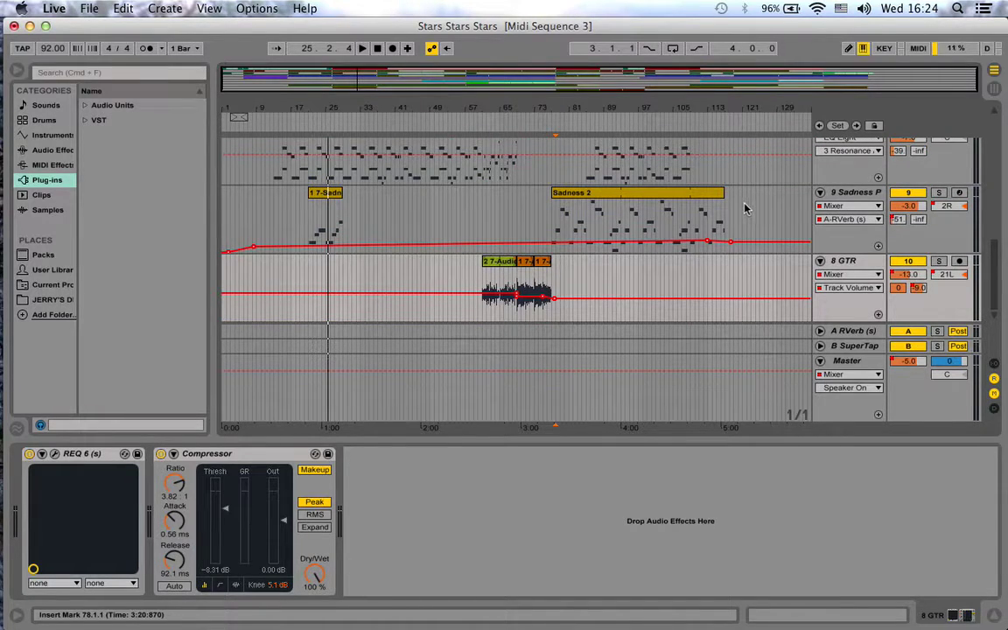
{"action": "scroll", "coordinate": [746, 209], "scroll_direction": "up", "scroll_amount": 2}
{"action": "scroll", "coordinate": [746, 209], "scroll_direction": "up", "scroll_amount": 12}
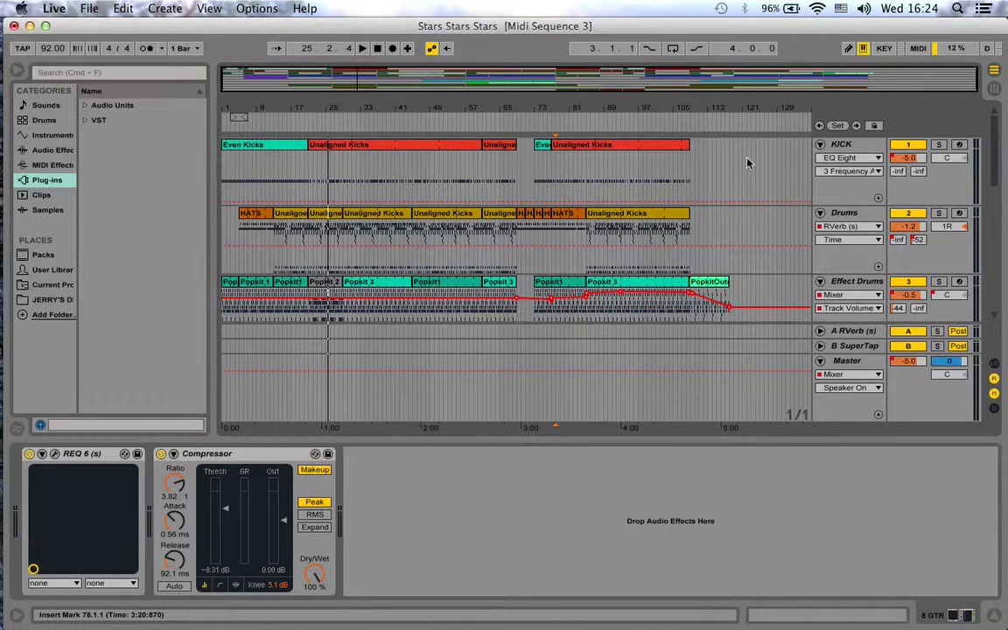
{"action": "left_click_drag", "start_coordinate": [746, 161], "coordinate": [197, 186]}
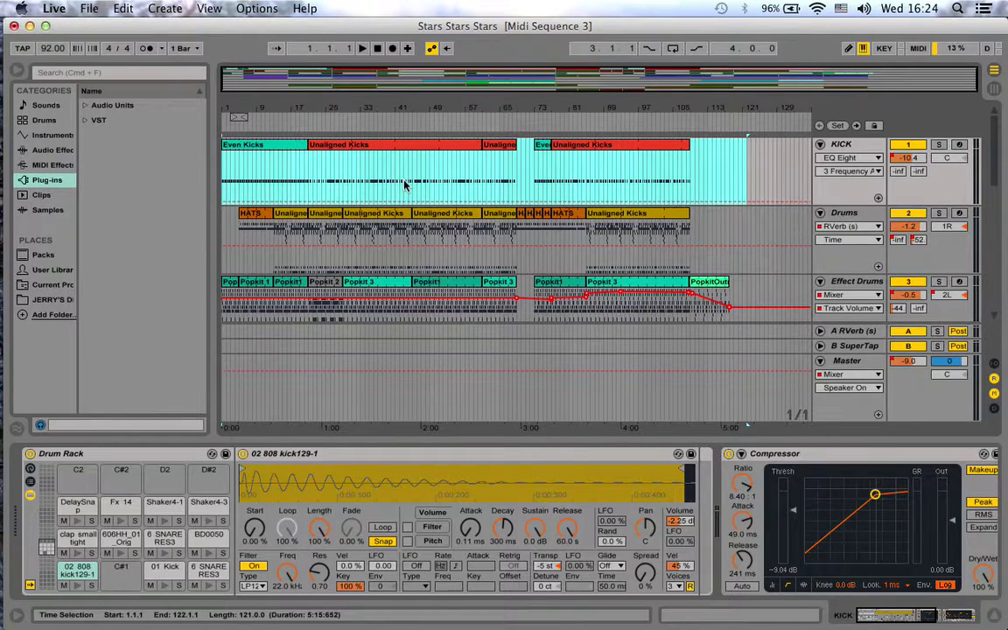
Drag-select the Drums lane from bar 124 back to the song start at 1.1.1
{"action": "left_click_drag", "start_coordinate": [758, 236], "coordinate": [210, 238]}
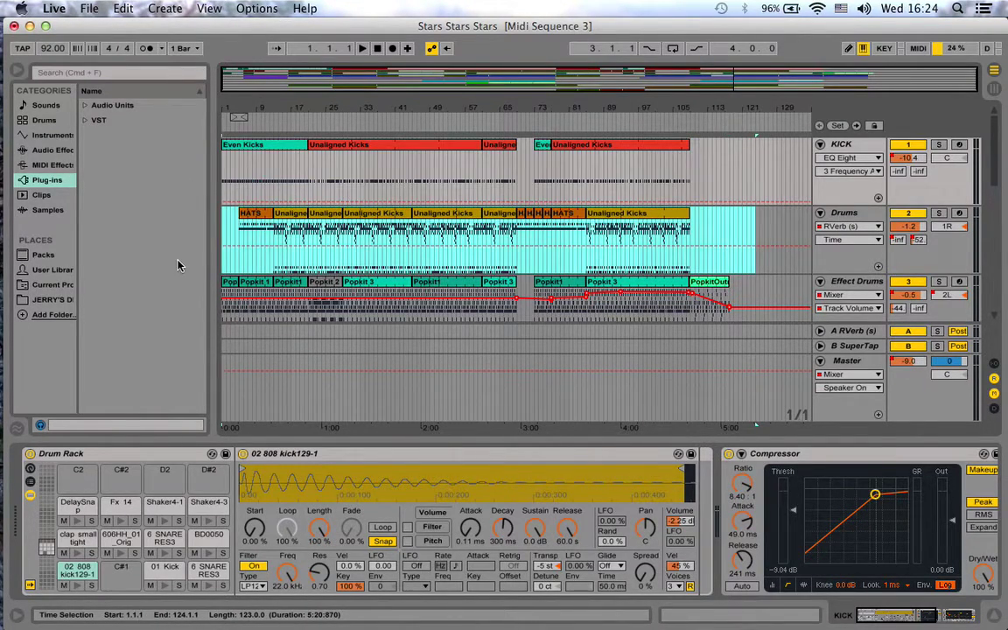
{"action": "left_click_drag", "start_coordinate": [742, 252], "coordinate": [226, 232]}
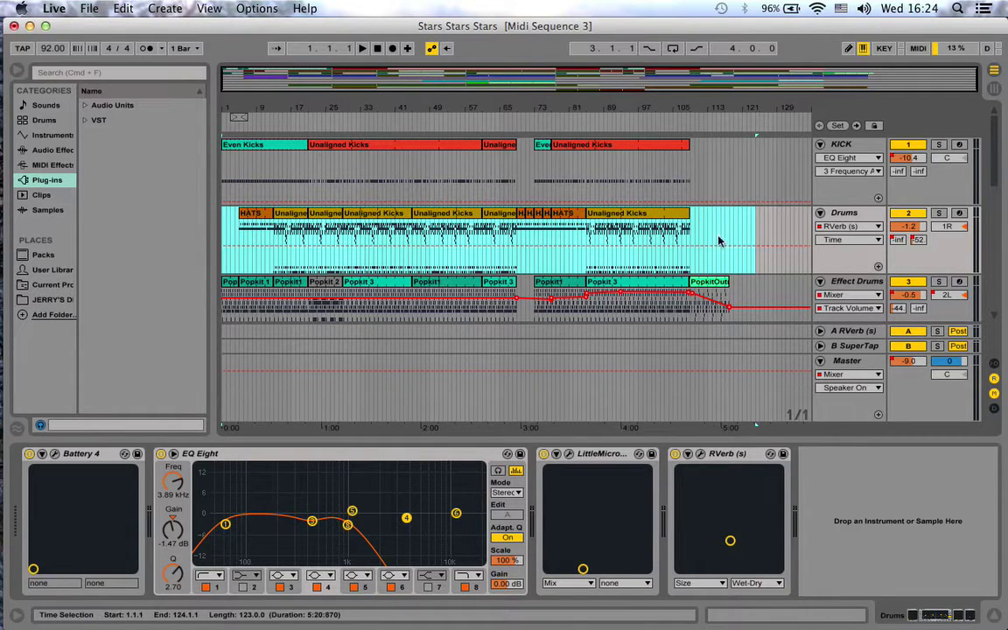
{"action": "left_click_drag", "start_coordinate": [756, 240], "coordinate": [424, 254]}
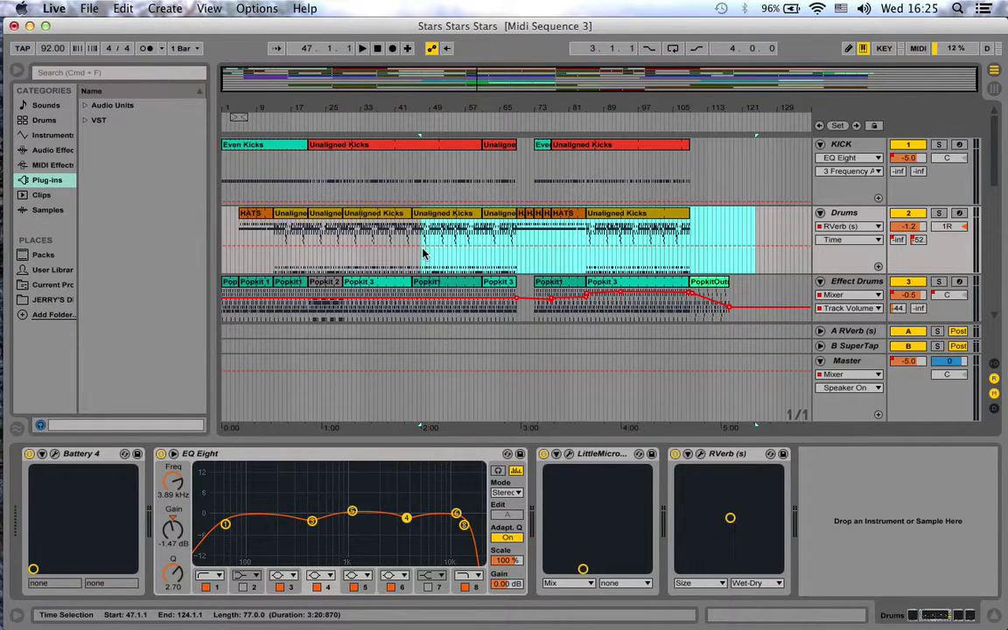
{"action": "left_click_drag", "start_coordinate": [424, 253], "coordinate": [235, 261]}
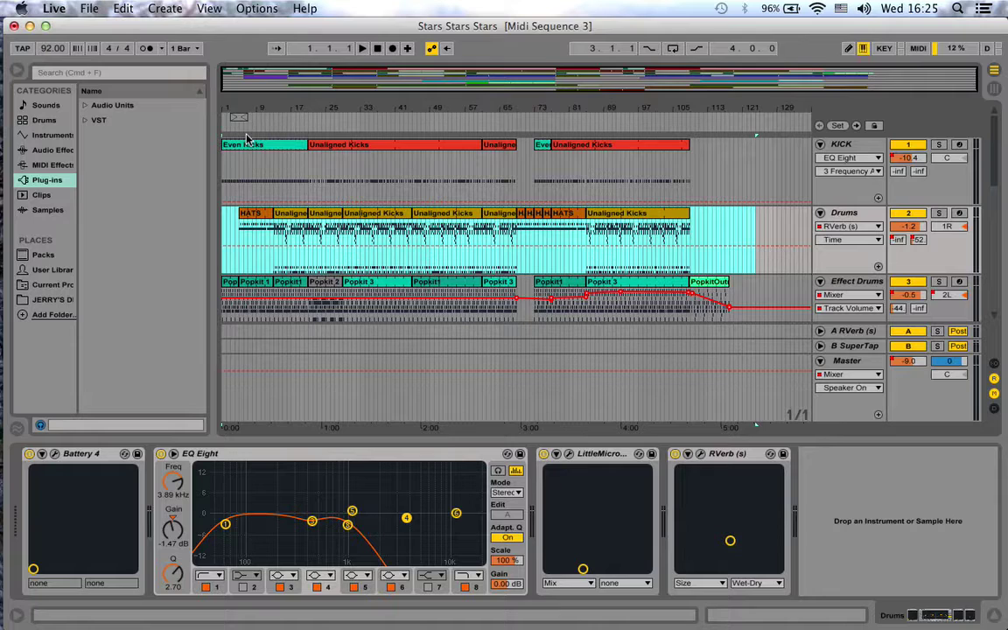
Set Convert to Mono Off in Export Audio/Video, cancel, and return to Session view
{"action": "key", "text": "super+shift+r"}
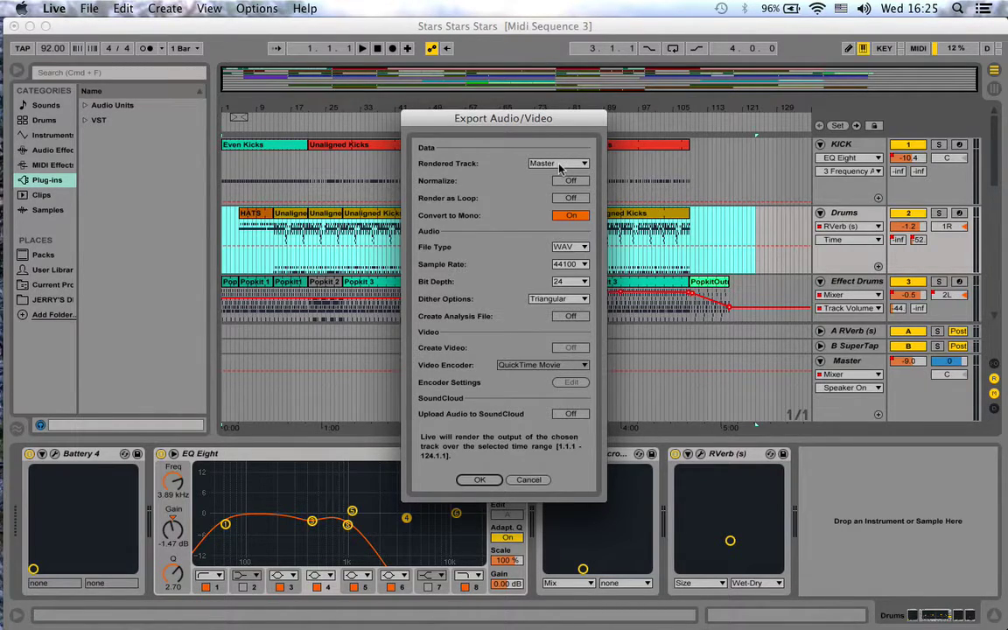
{"action": "left_click", "coordinate": [569, 215]}
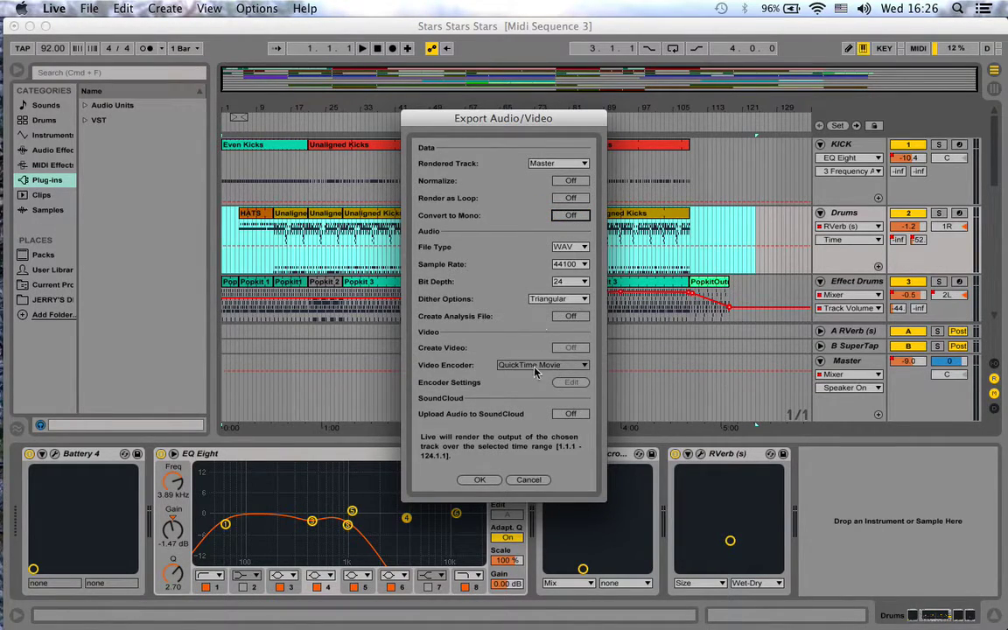
{"action": "left_click", "coordinate": [518, 480]}
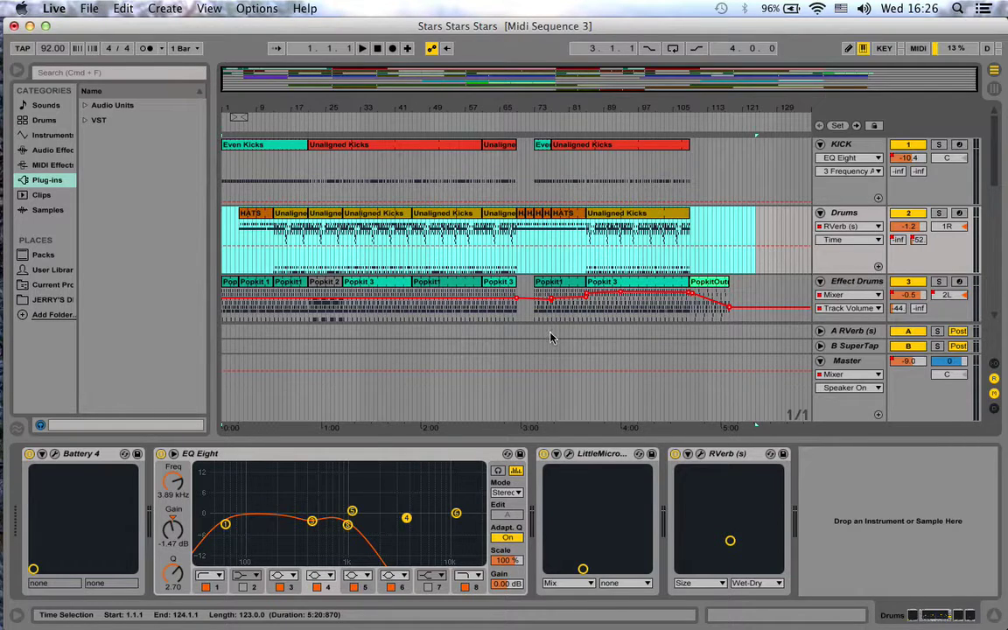
{"action": "key", "text": "Tab"}
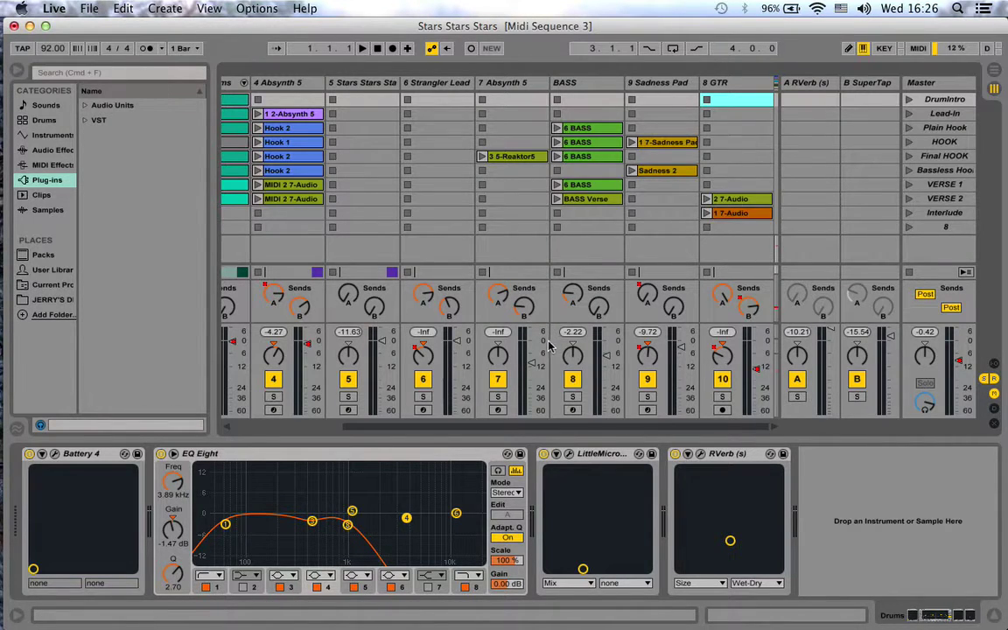
{"action": "scroll", "coordinate": [543, 346], "scroll_direction": "left", "scroll_amount": 5}
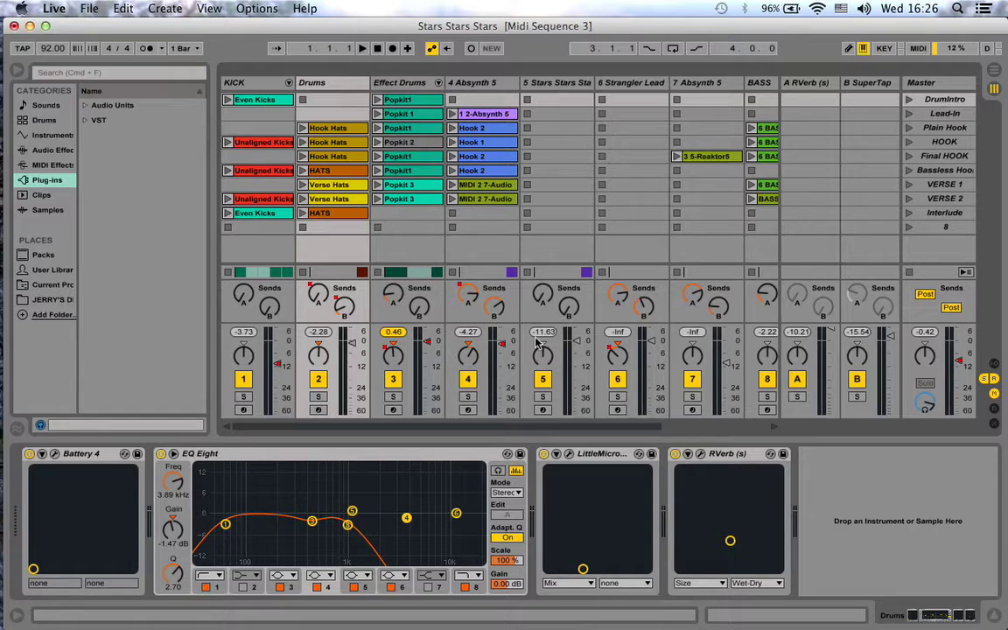
{"action": "key", "text": "Tab"}
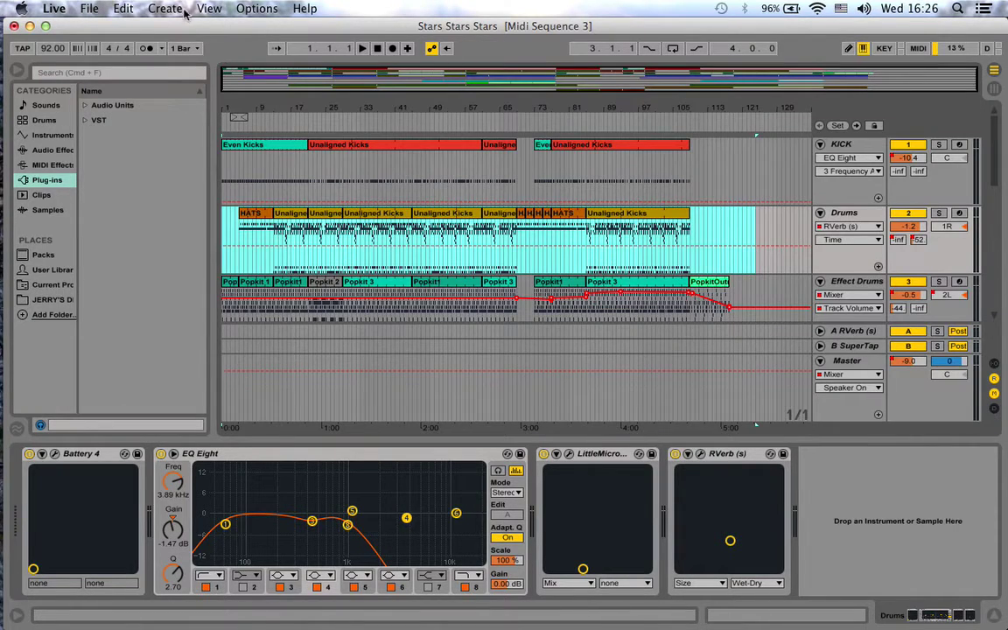
{"action": "key", "text": "super+shift+r"}
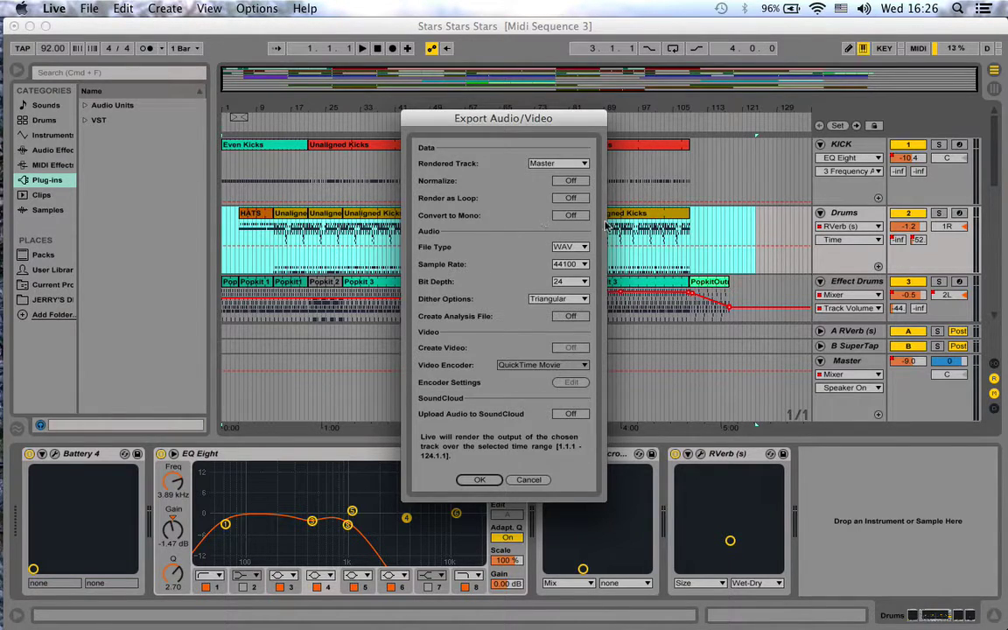
Leave Normalize off, set Rendered Track to KICK, and close the export dialog
{"action": "left_click", "coordinate": [570, 181]}
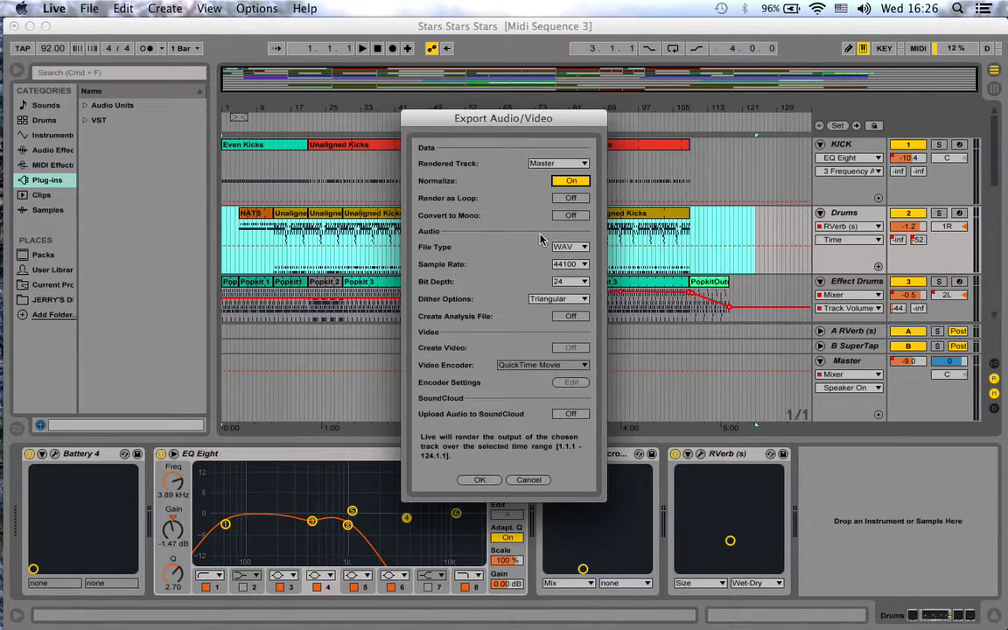
{"action": "left_click", "coordinate": [570, 182]}
{"action": "left_click_drag", "start_coordinate": [471, 114], "coordinate": [448, 118]}
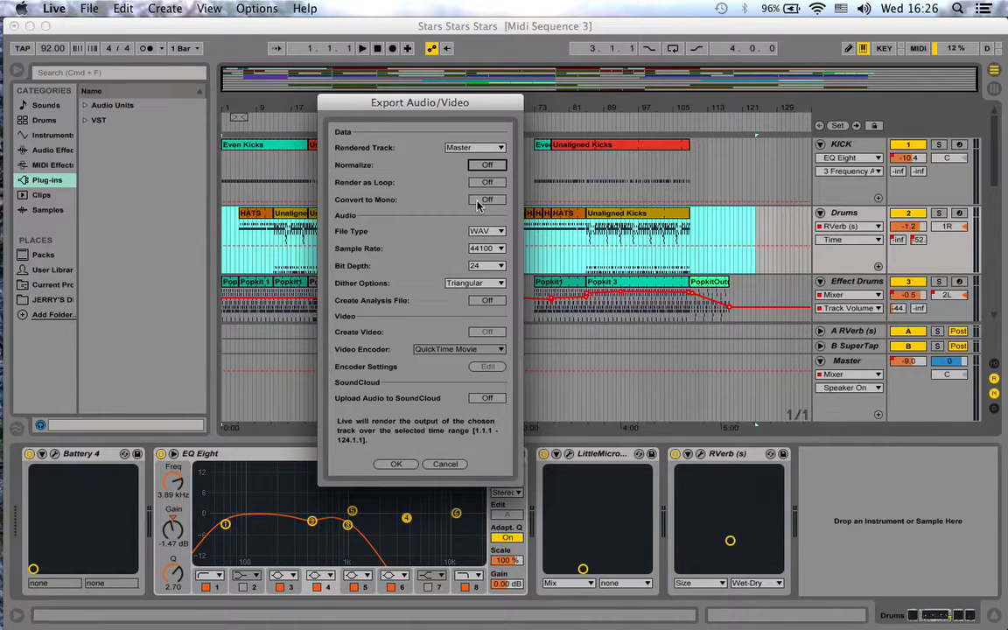
{"action": "left_click", "coordinate": [476, 148]}
{"action": "left_click", "coordinate": [468, 182]}
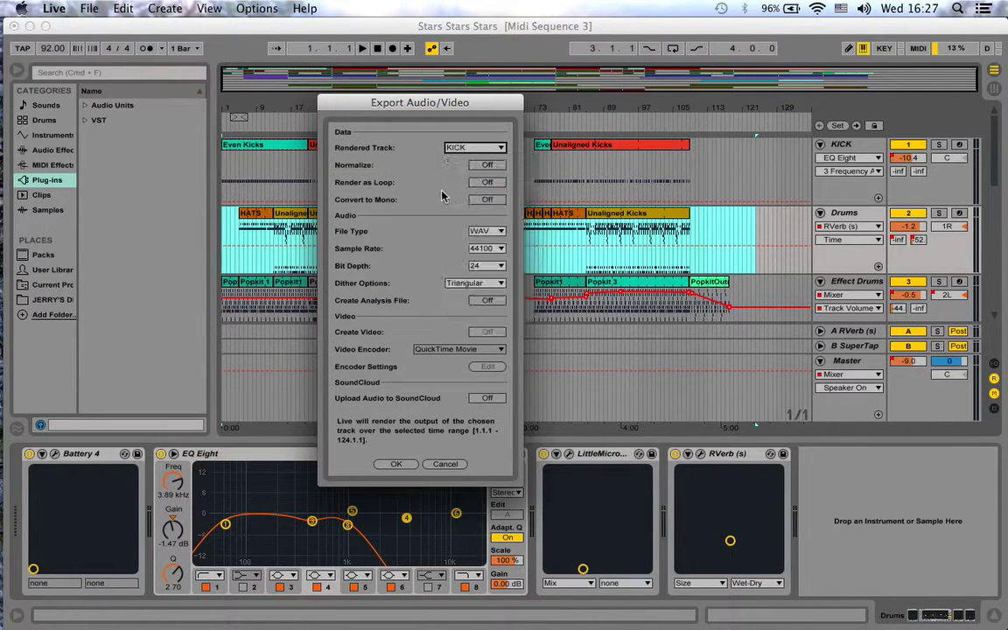
{"action": "left_click", "coordinate": [445, 463]}
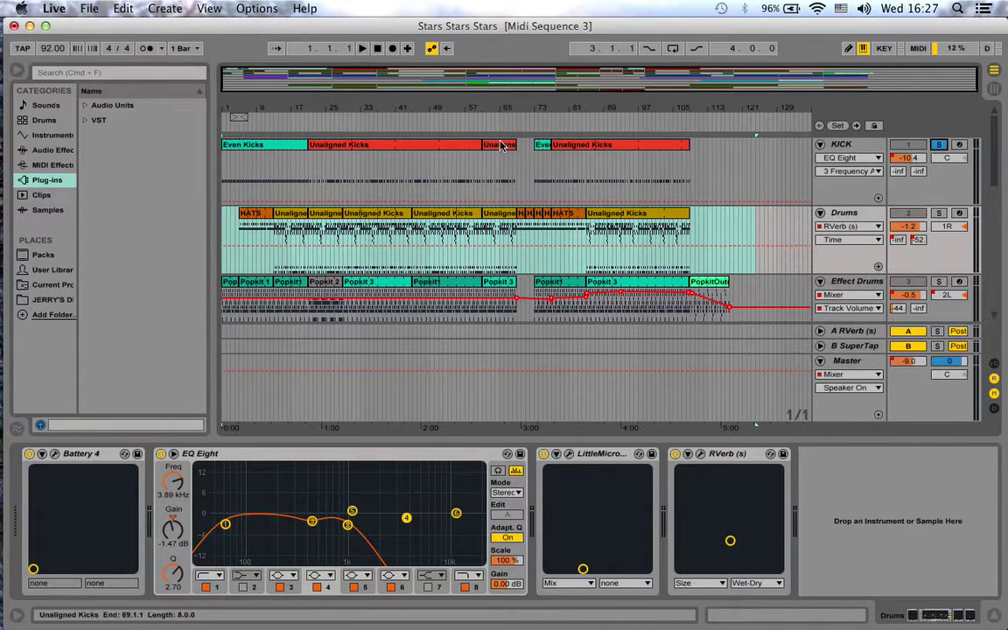
Select the whole arrangement, move solo from KICK to Drums, and preview from bar 45
{"action": "left_click", "coordinate": [407, 122]}
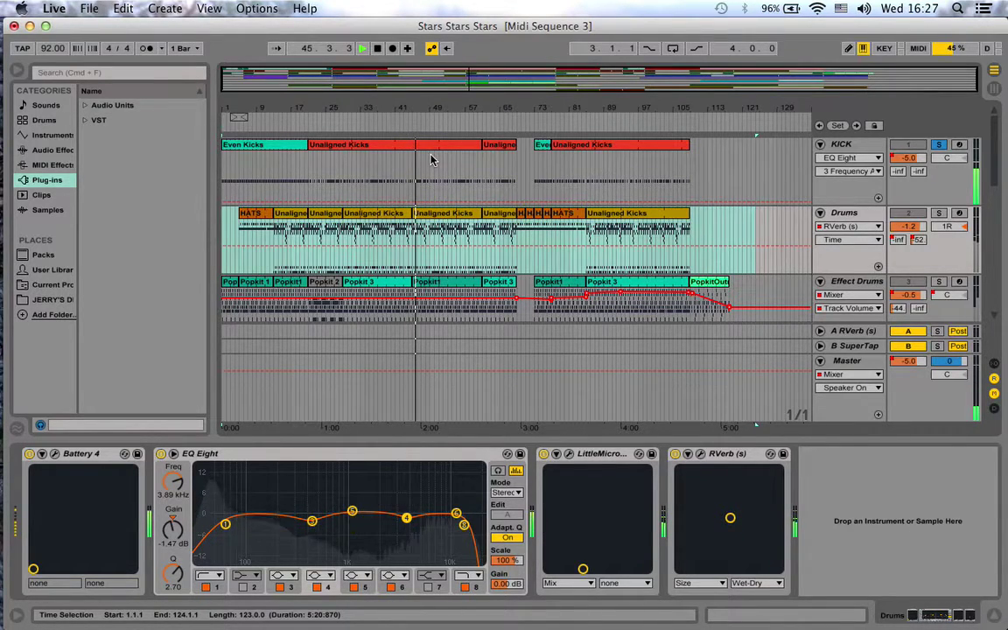
{"action": "left_click", "coordinate": [436, 156]}
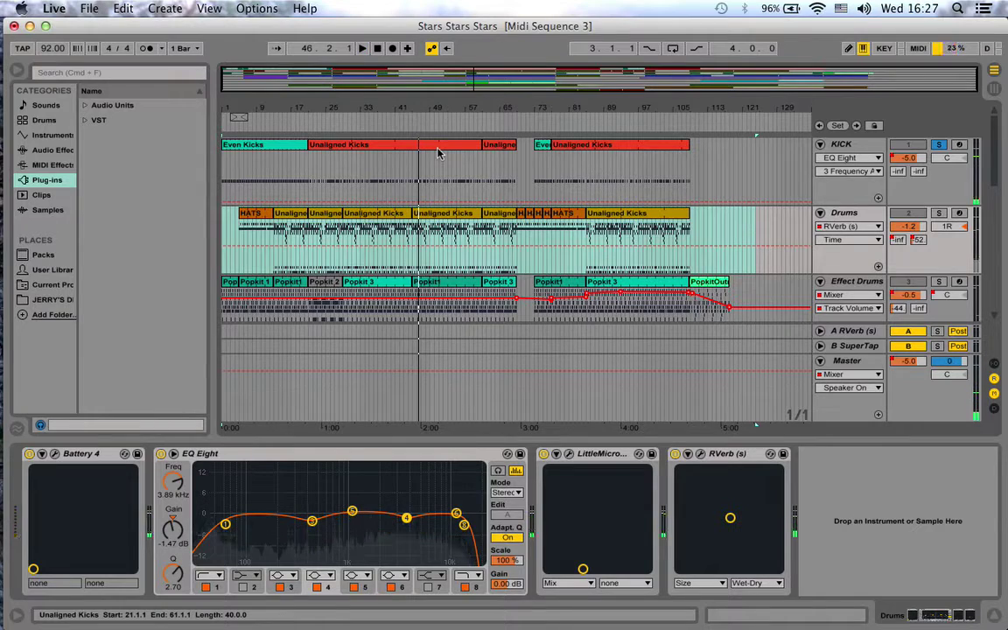
{"action": "key", "text": "super+a"}
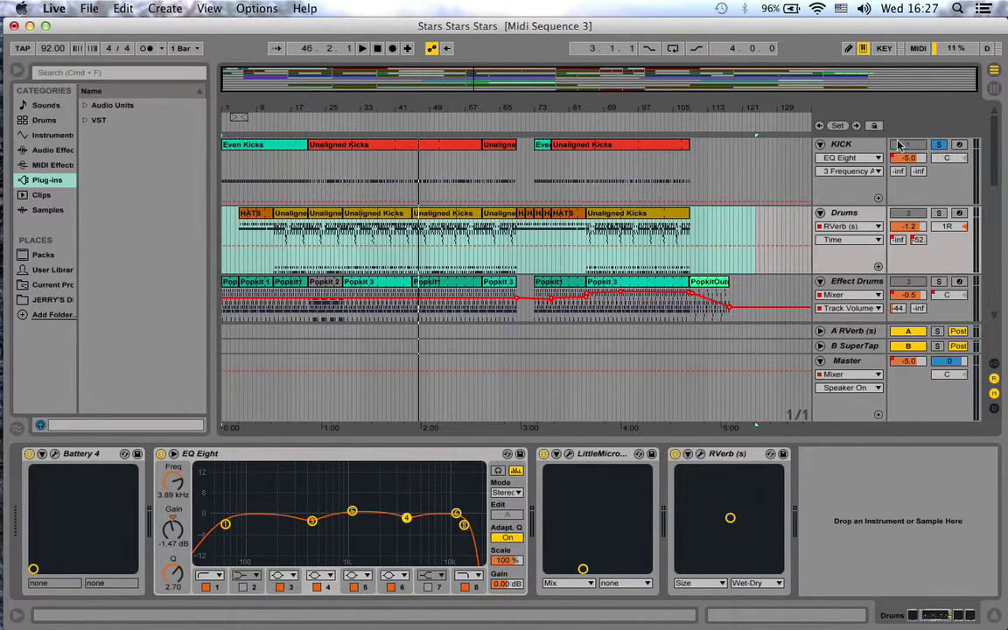
{"action": "left_click", "coordinate": [842, 145]}
{"action": "left_click", "coordinate": [853, 215]}
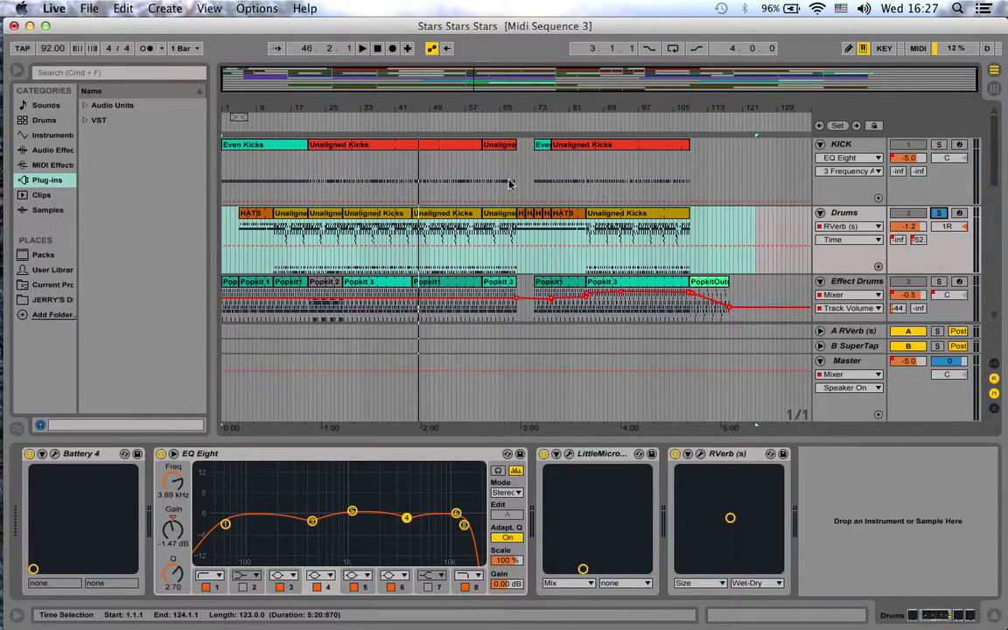
{"action": "left_click", "coordinate": [411, 127]}
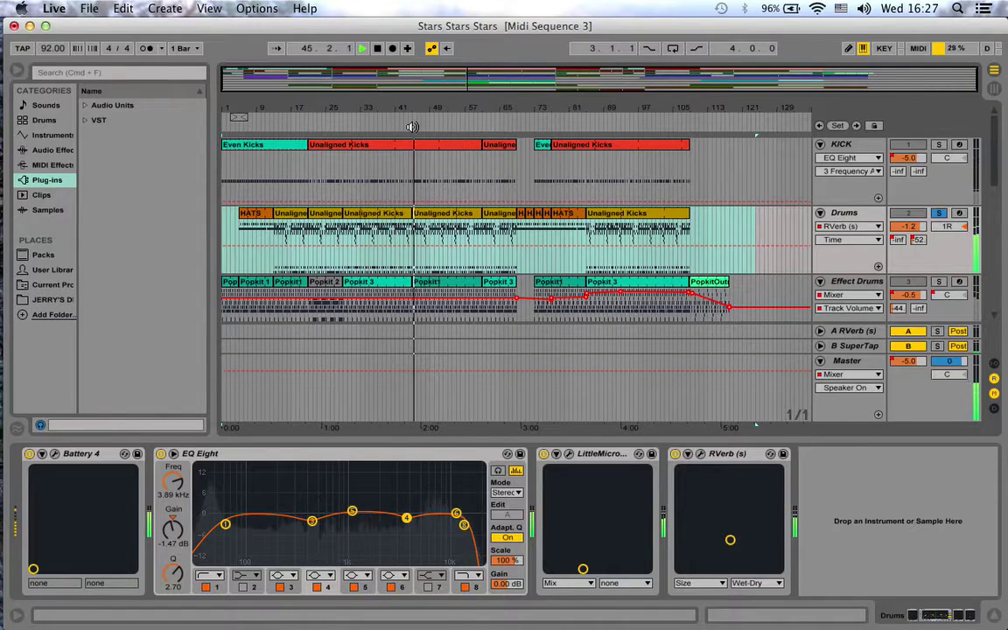
{"action": "key", "text": "space"}
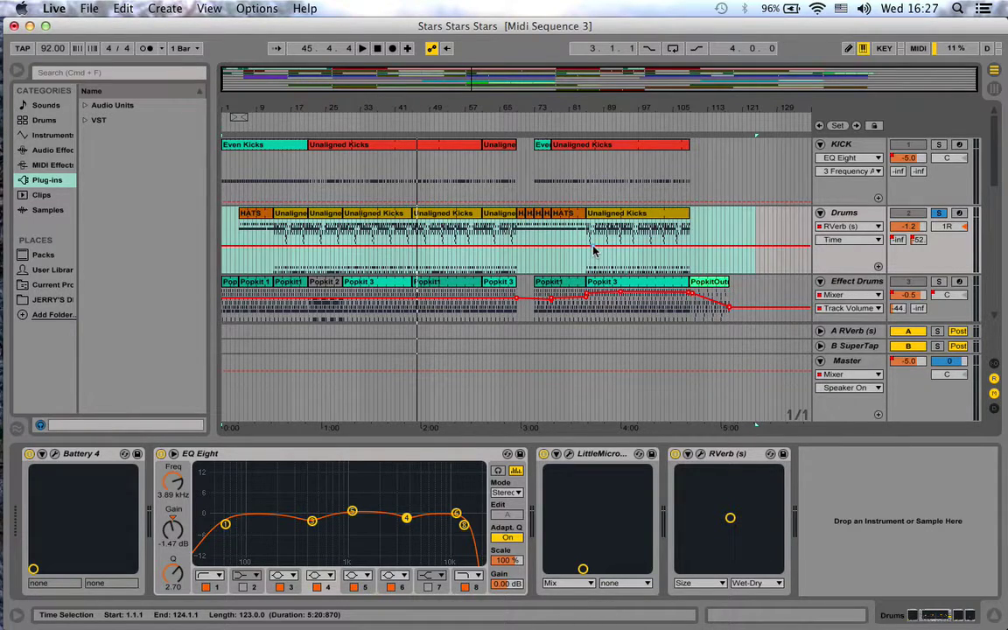
Select the full song range, solo 4 Absynth 5, audition from bar 45, then select Battery 4
{"action": "scroll", "coordinate": [564, 251], "scroll_direction": "down", "scroll_amount": 3}
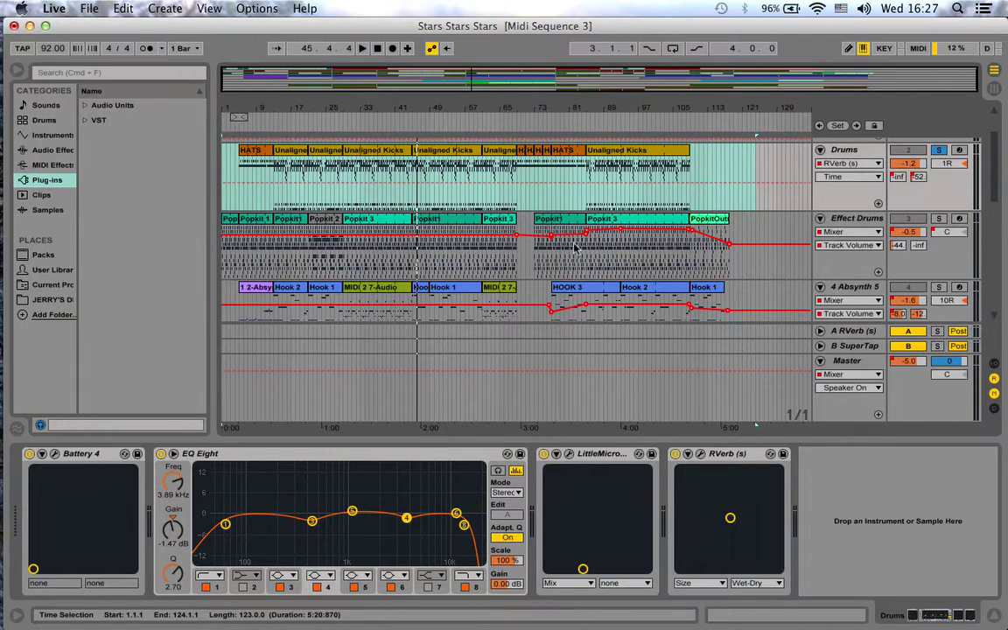
{"action": "left_click", "coordinate": [494, 154]}
{"action": "key", "text": "super+a"}
{"action": "scroll", "coordinate": [484, 201], "scroll_direction": "down", "scroll_amount": 5}
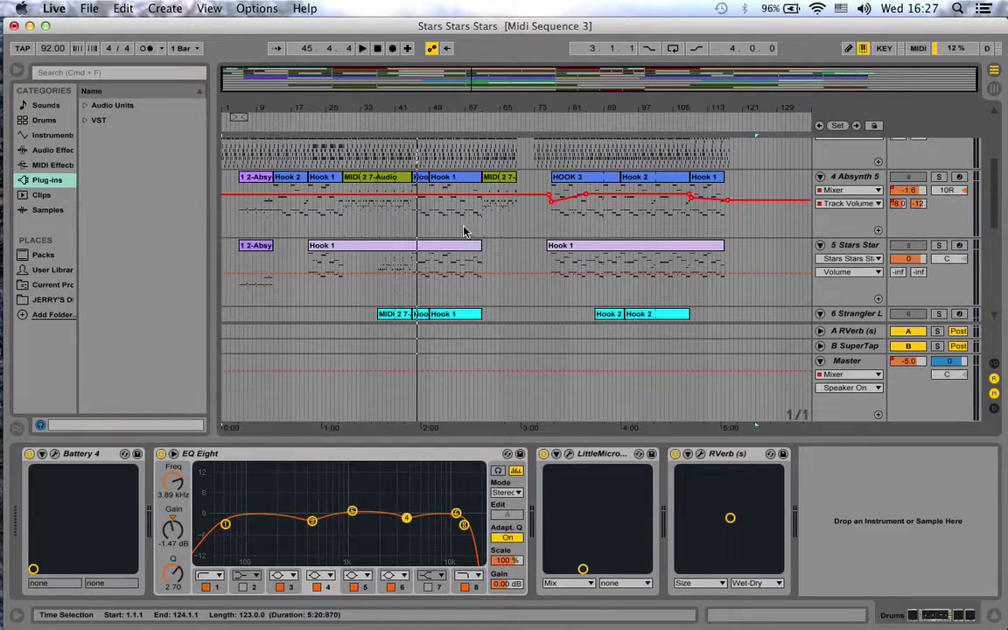
{"action": "left_click", "coordinate": [939, 177]}
{"action": "left_click", "coordinate": [417, 123]}
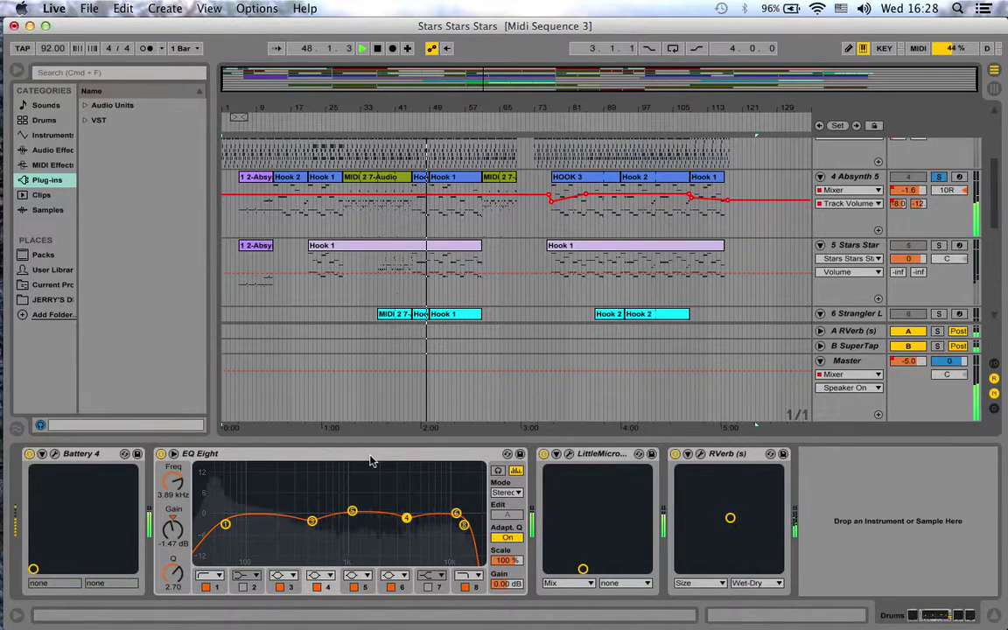
{"action": "key", "text": "space"}
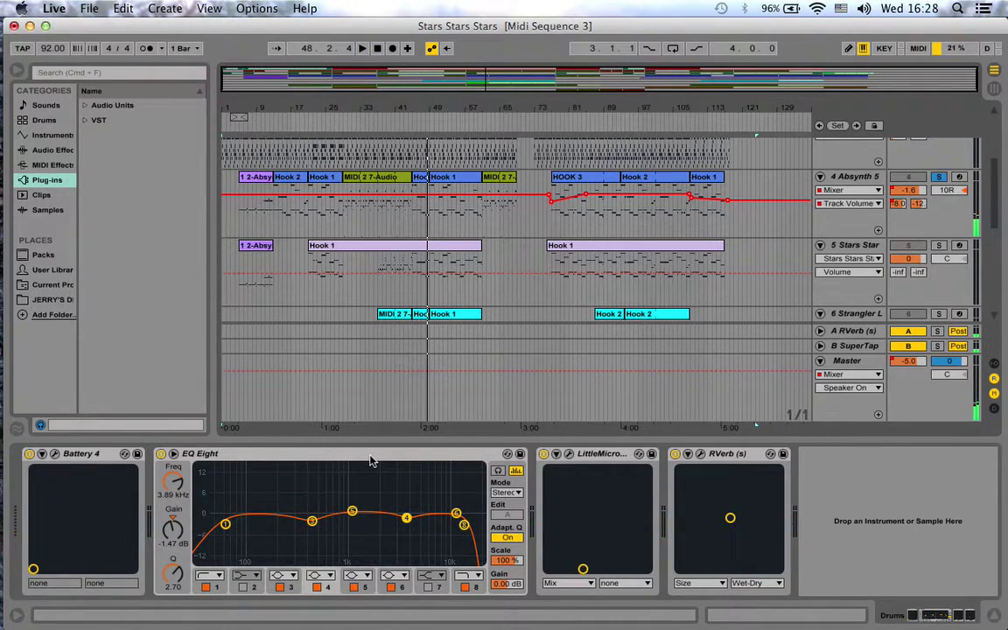
{"action": "left_click", "coordinate": [82, 455]}
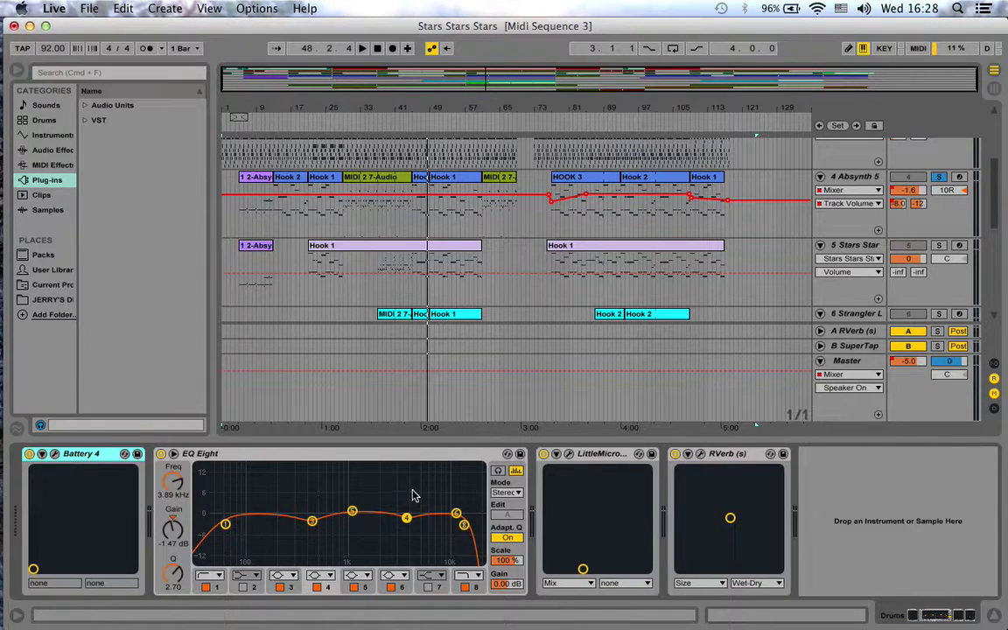
Solo the 8 GTR track and audition it from around bar 67
{"action": "scroll", "coordinate": [524, 315], "scroll_direction": "down", "scroll_amount": 5}
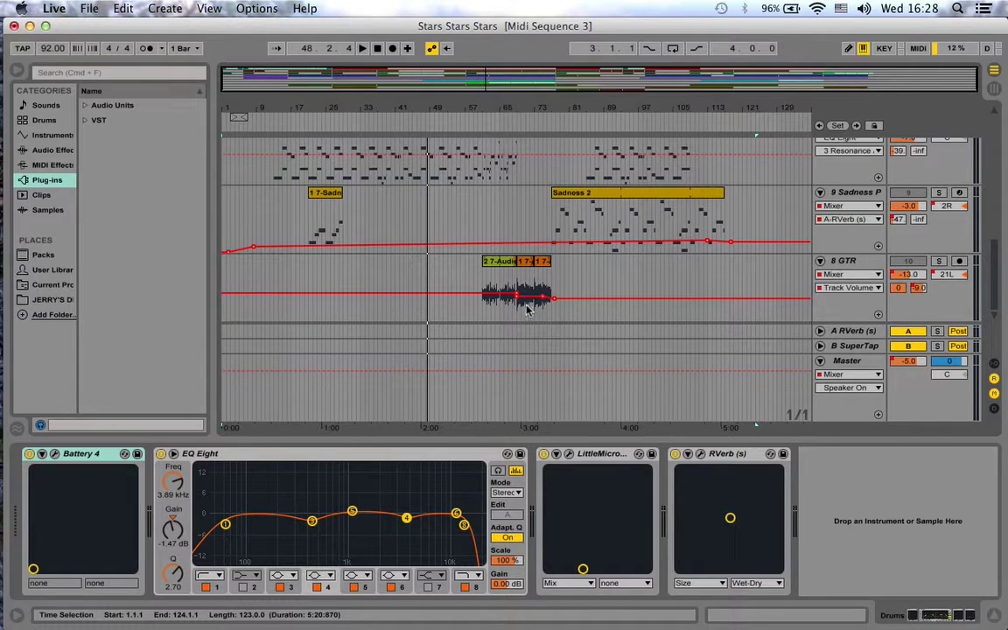
{"action": "left_click", "coordinate": [509, 133]}
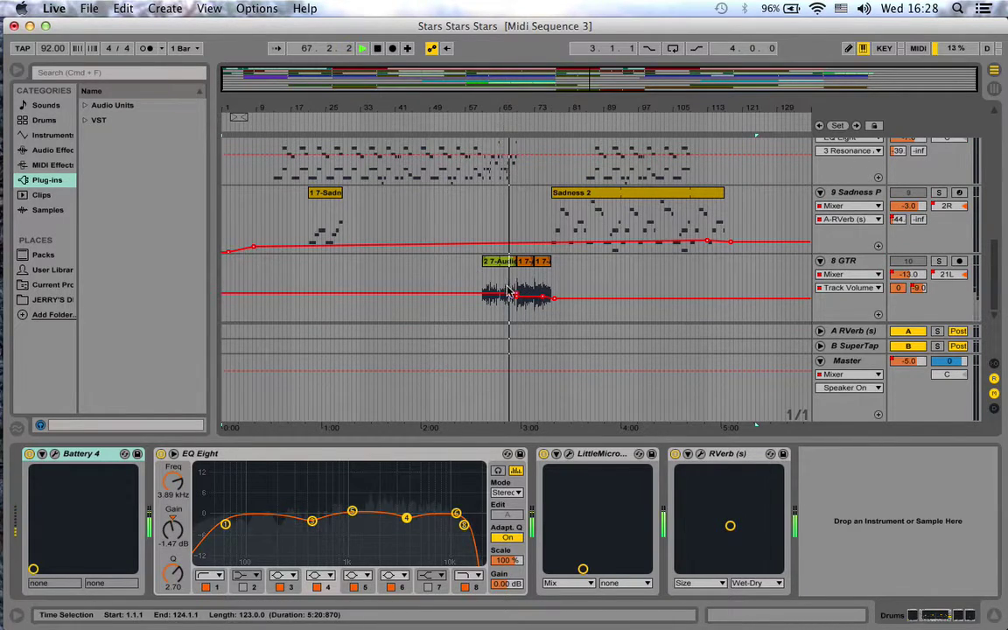
{"action": "left_click", "coordinate": [938, 261]}
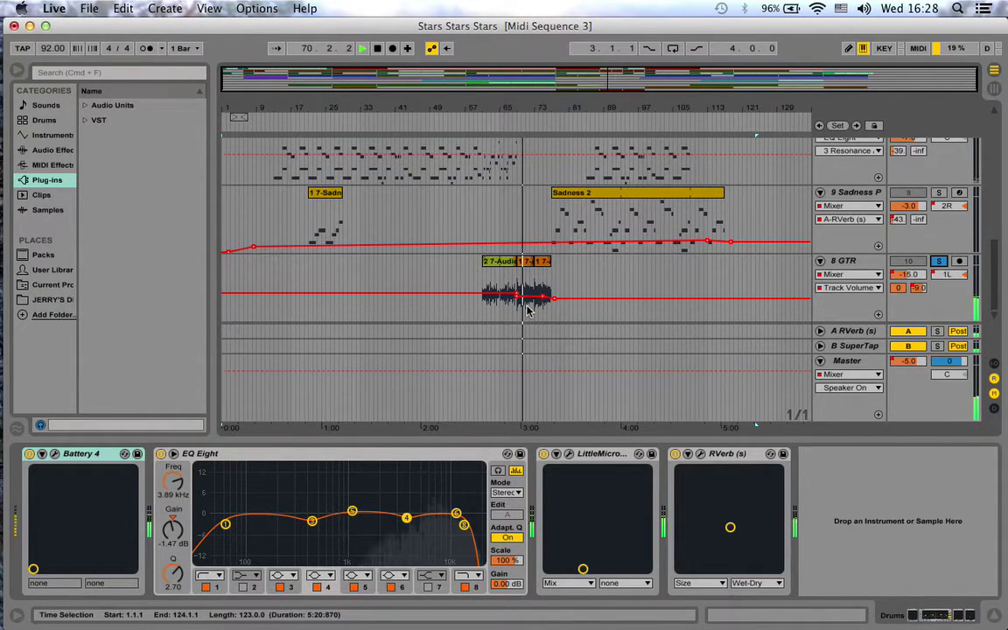
{"action": "key", "text": "space"}
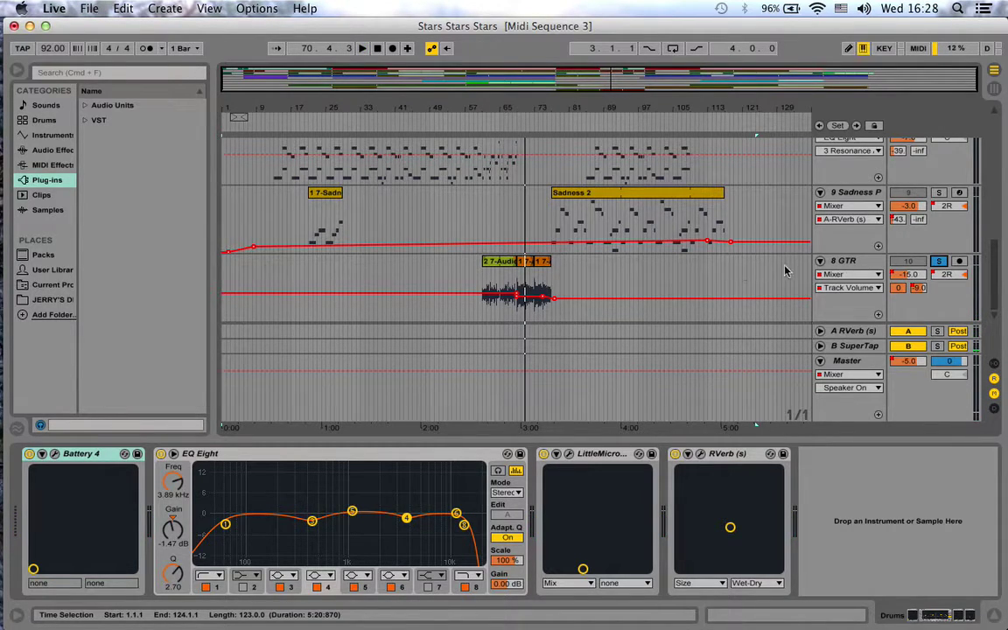
{"action": "left_click", "coordinate": [613, 273]}
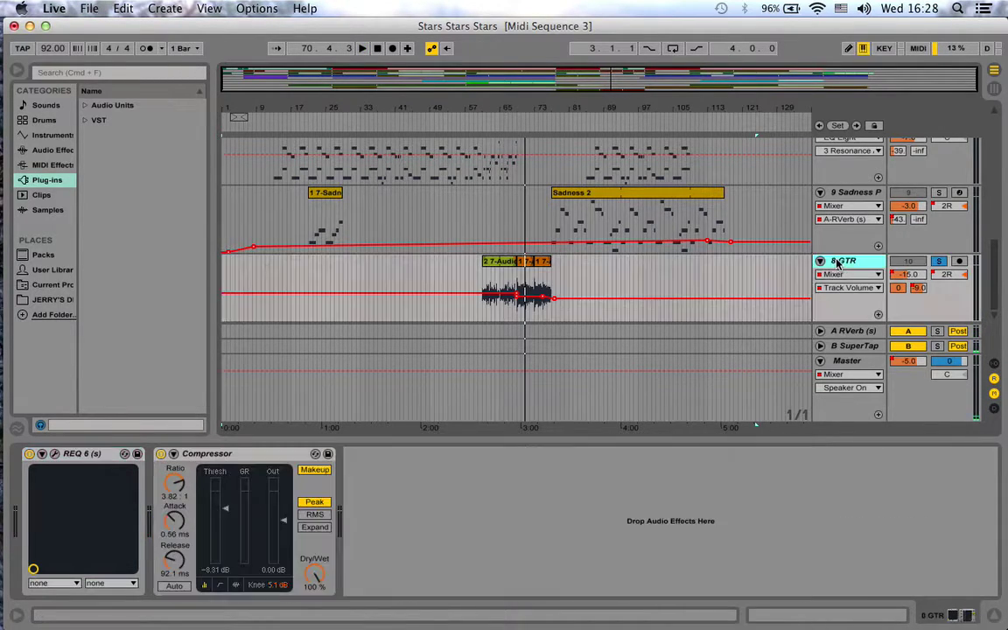
Show the 8 GTR panning automation, then open the audio export settings
{"action": "left_click", "coordinate": [539, 309]}
{"action": "right_click", "coordinate": [945, 278]}
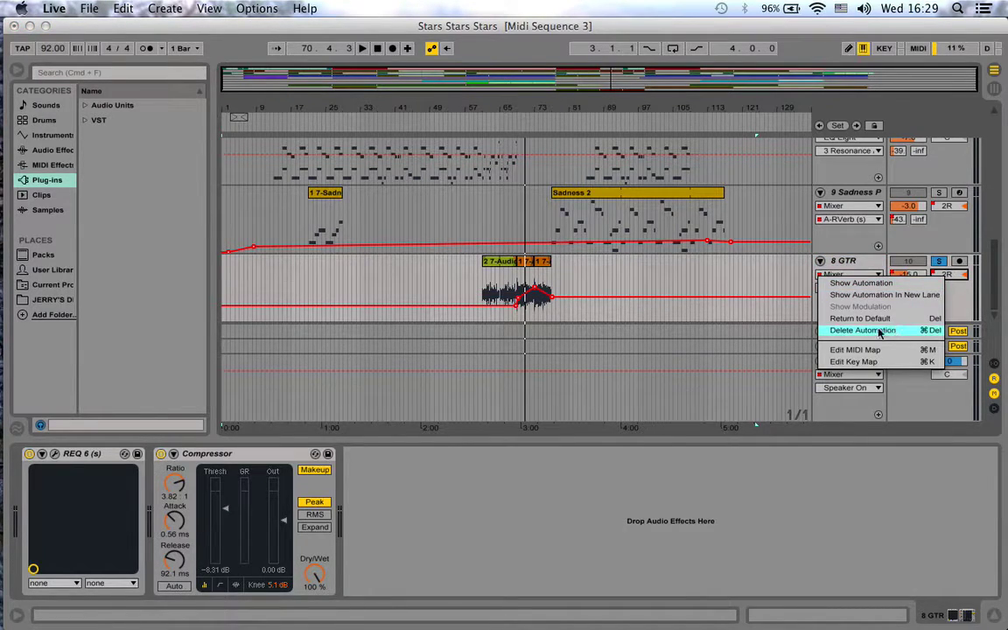
{"action": "left_click", "coordinate": [800, 300]}
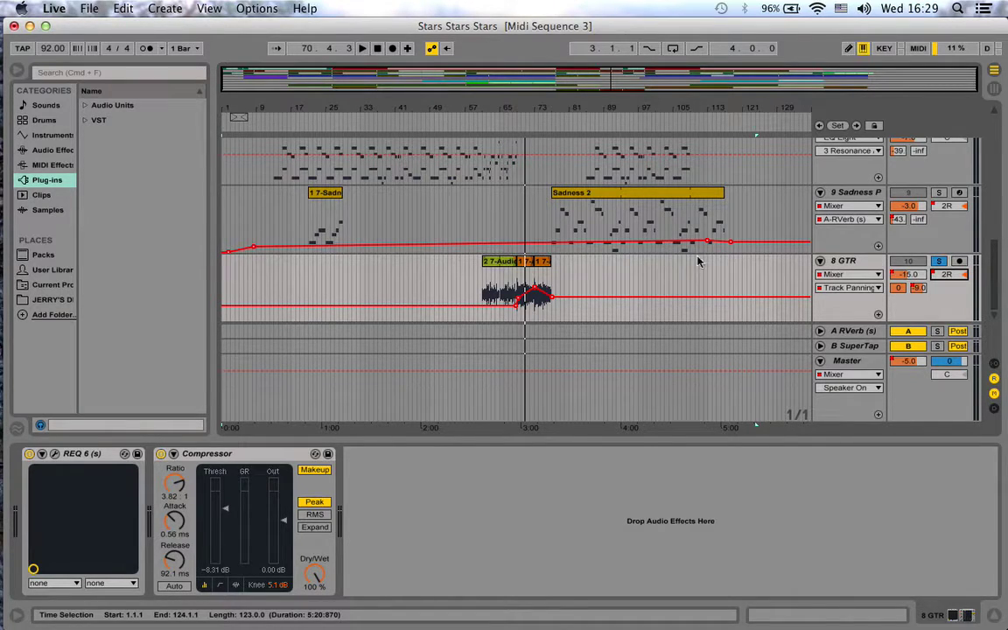
{"action": "left_click", "coordinate": [866, 267]}
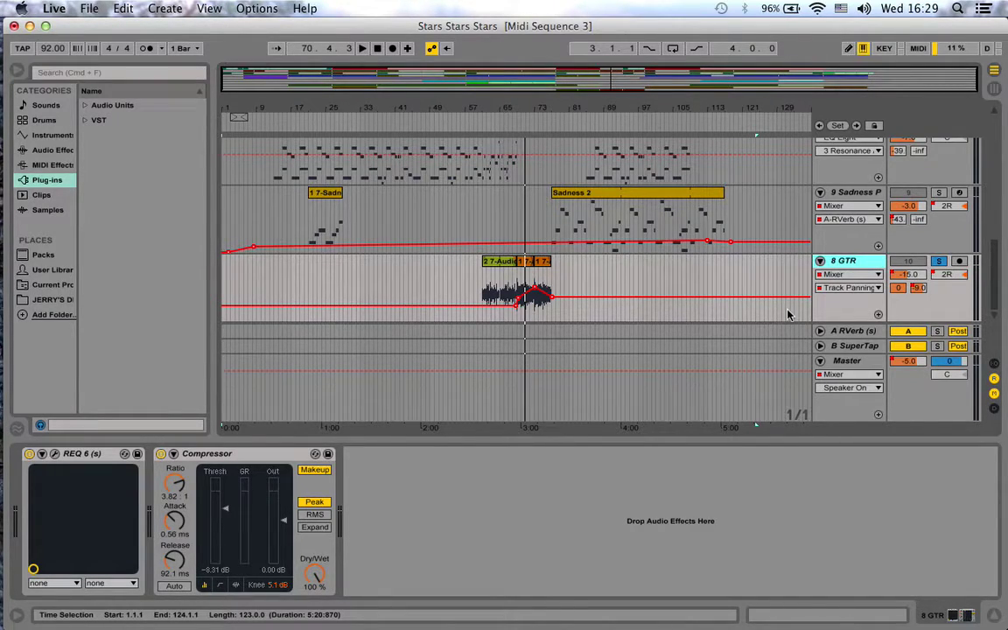
{"action": "key", "text": "super+shift+r"}
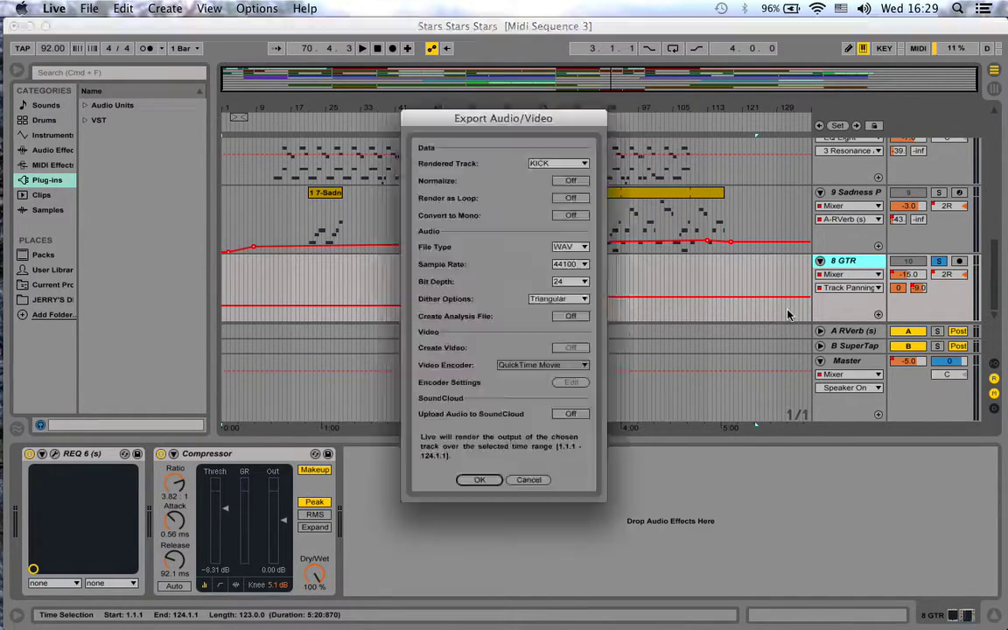
Turn Convert to Mono On, render the 8 GTR track, and keep 44100 Hz sample rate
{"action": "left_click", "coordinate": [572, 216]}
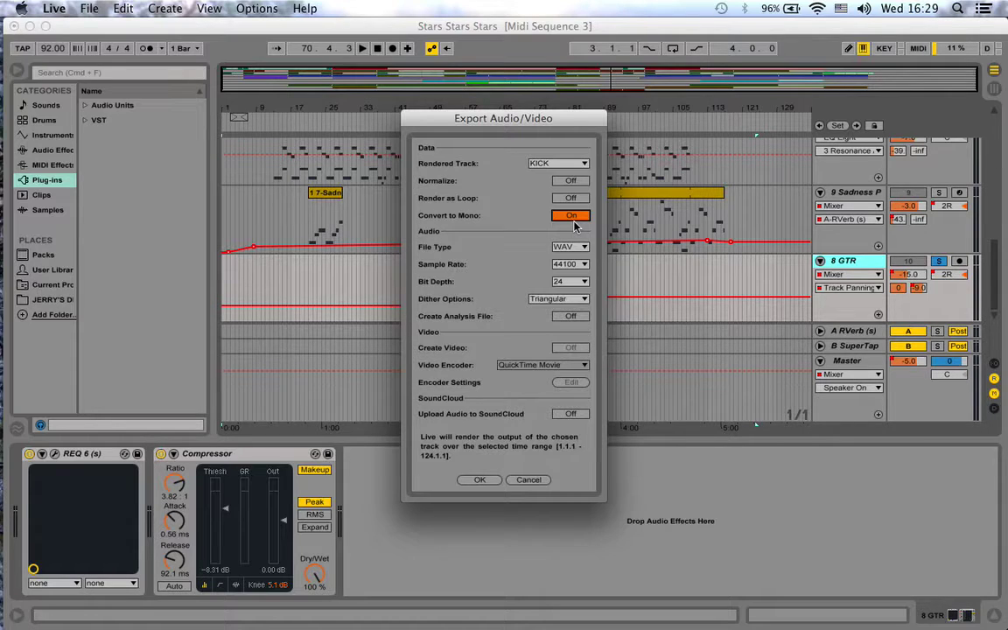
{"action": "left_click", "coordinate": [558, 164]}
{"action": "left_click", "coordinate": [552, 281]}
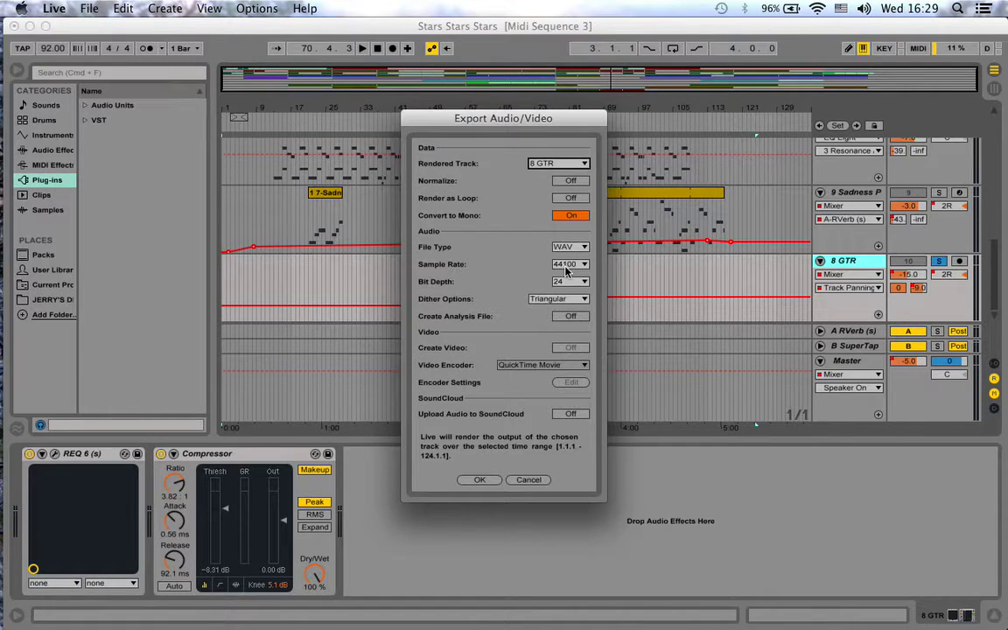
{"action": "left_click", "coordinate": [566, 265]}
{"action": "left_click", "coordinate": [568, 282]}
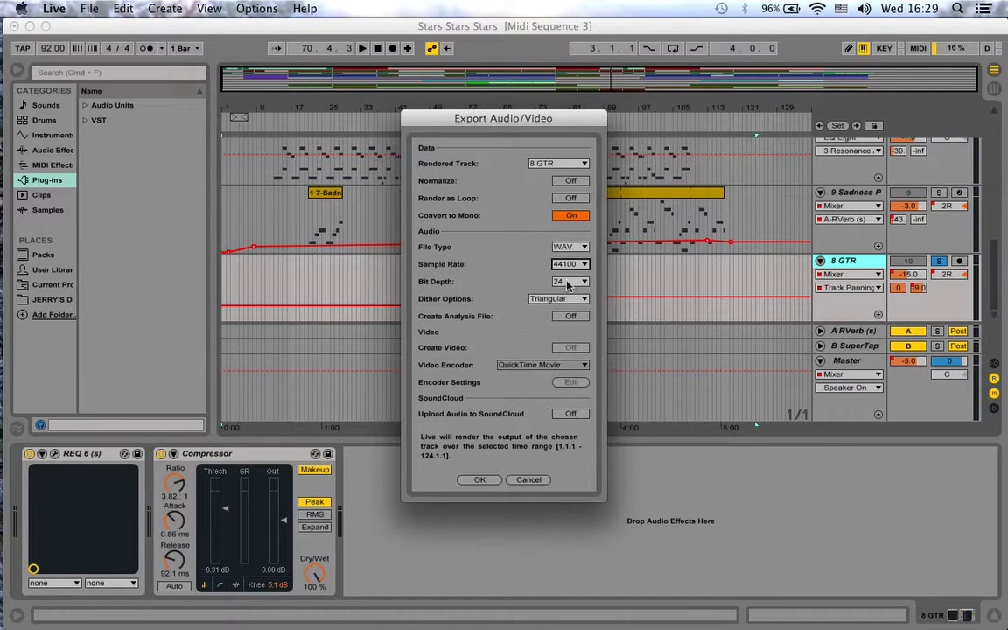
Switch the bit depth to 16, then back to 24
{"action": "left_click", "coordinate": [569, 282]}
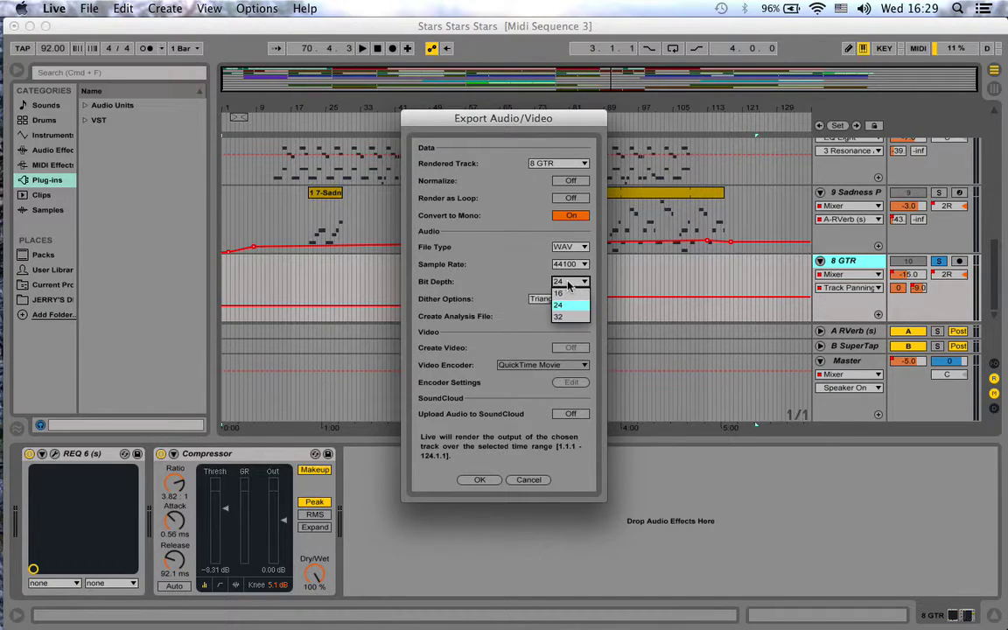
{"action": "left_click", "coordinate": [562, 293]}
{"action": "left_click", "coordinate": [568, 282]}
{"action": "left_click", "coordinate": [562, 293]}
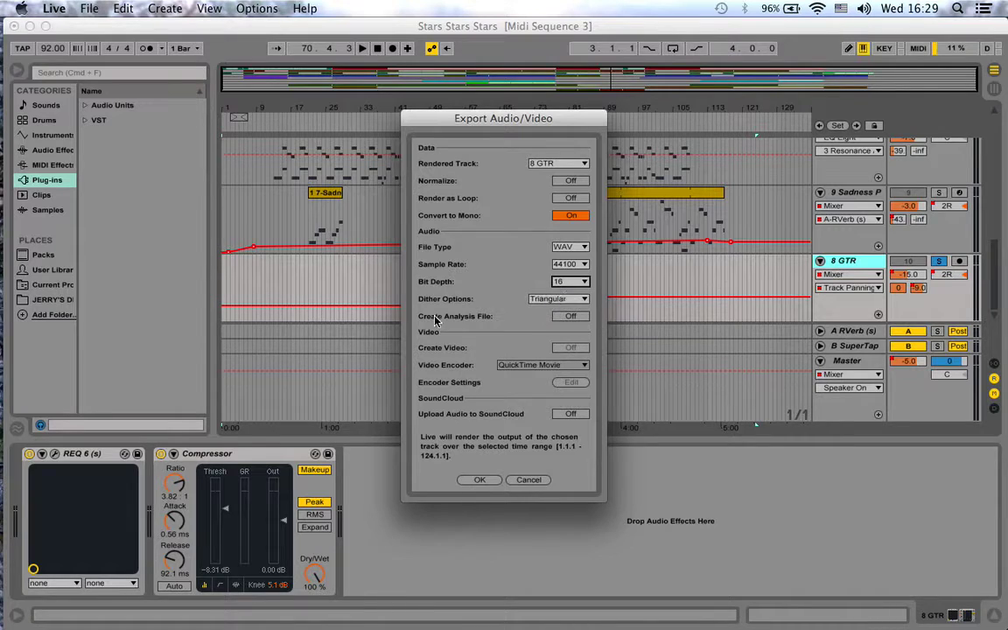
{"action": "left_click", "coordinate": [571, 282]}
{"action": "left_click", "coordinate": [565, 293]}
Keep the 8 GTR export at 44100 Hz sample rate and Triangular dither, and confirm
{"action": "left_click", "coordinate": [568, 263]}
{"action": "left_click", "coordinate": [573, 267]}
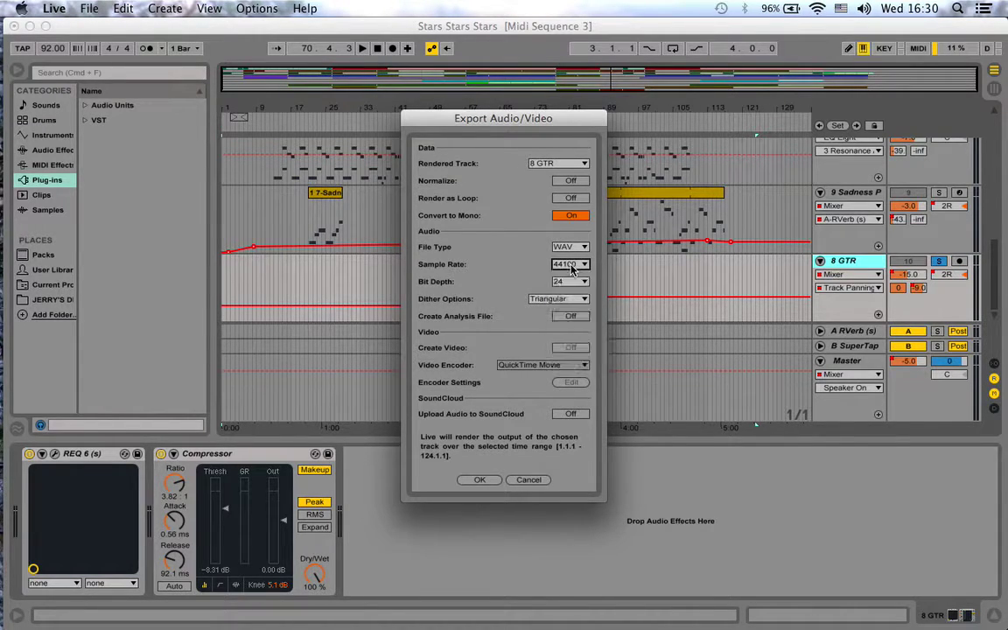
{"action": "left_click", "coordinate": [569, 298]}
{"action": "left_click", "coordinate": [560, 331]}
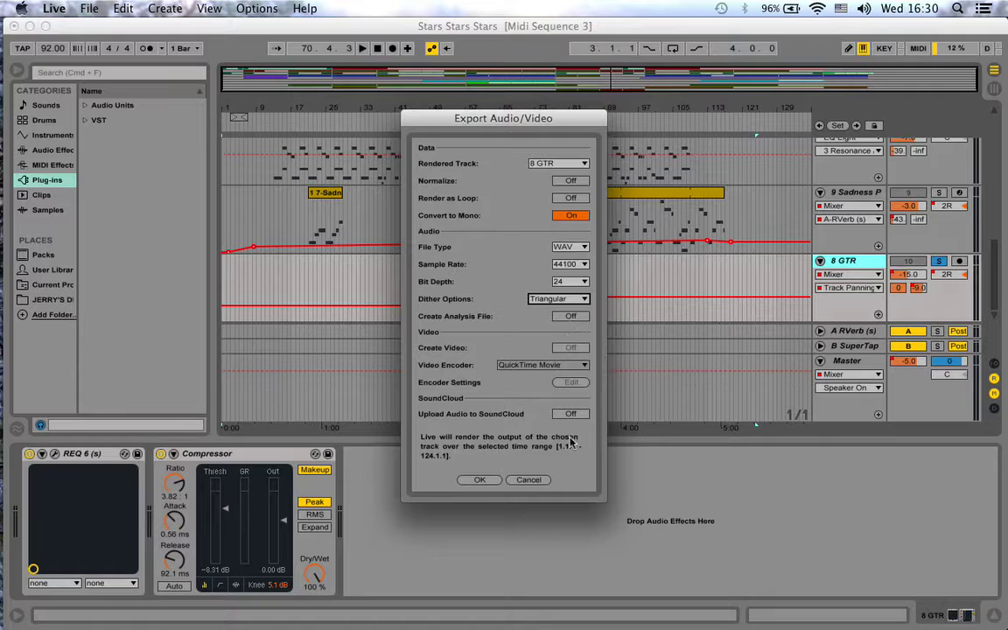
{"action": "left_click", "coordinate": [479, 480]}
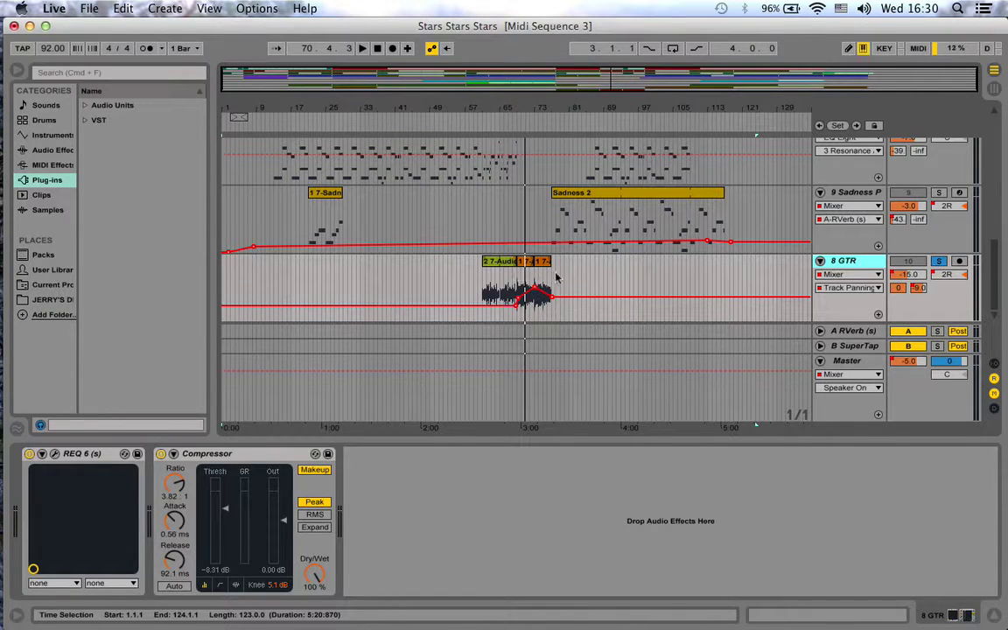
Start playback from the beginning of the song and switch to Session View
{"action": "scroll", "coordinate": [576, 262], "scroll_direction": "up", "scroll_amount": 5}
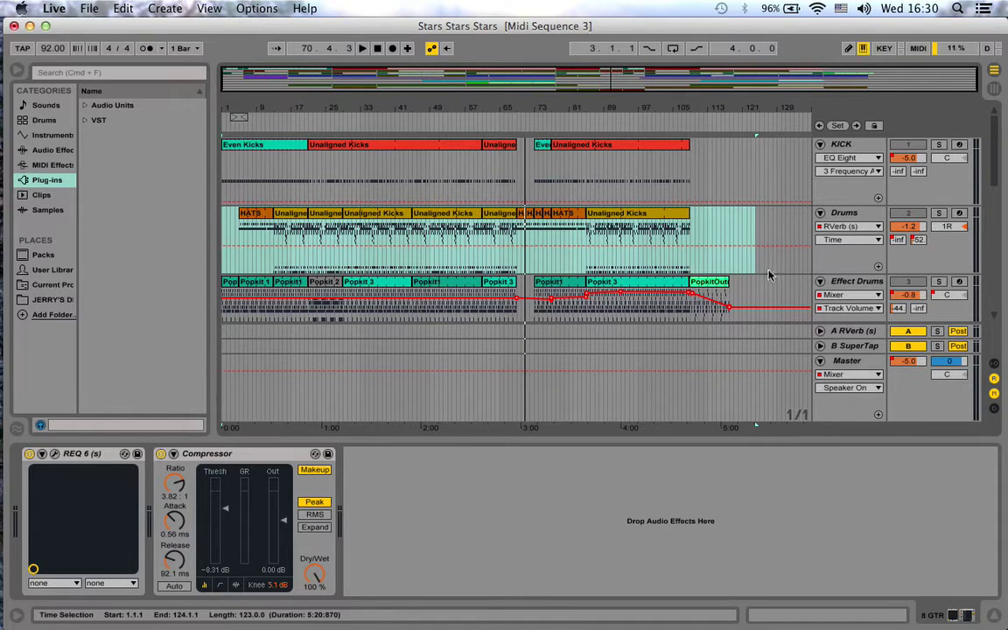
{"action": "key", "text": "space"}
{"action": "scroll", "coordinate": [787, 262], "scroll_direction": "down", "scroll_amount": 2}
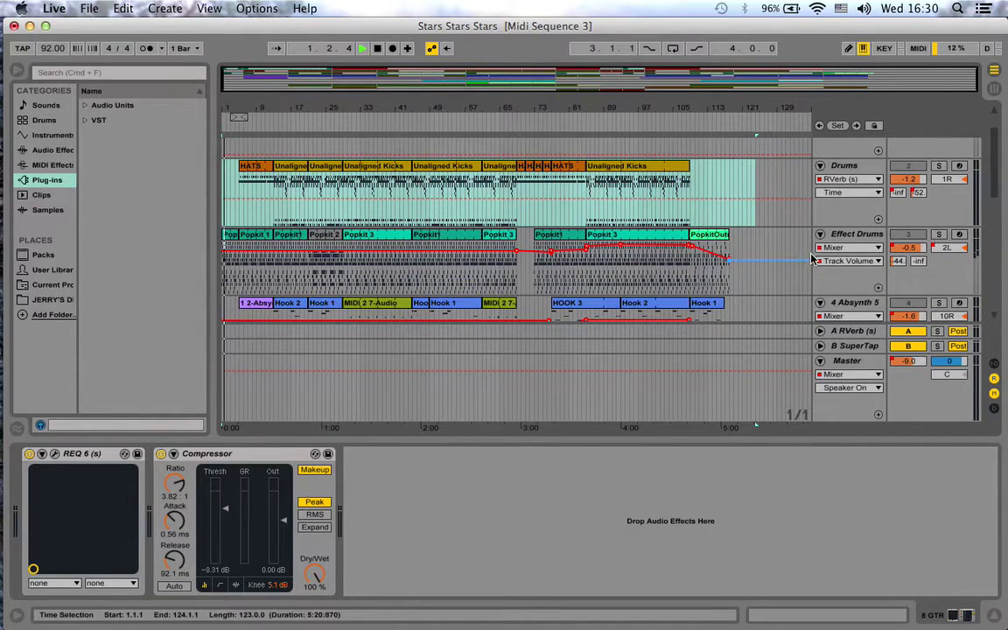
{"action": "scroll", "coordinate": [840, 251], "scroll_direction": "down", "scroll_amount": 8}
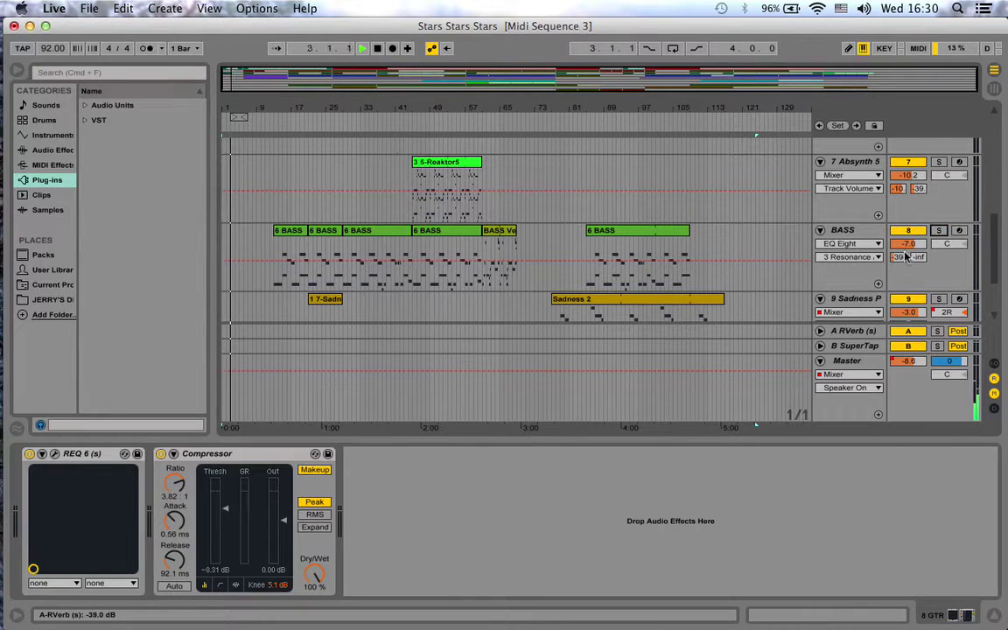
{"action": "scroll", "coordinate": [908, 245], "scroll_direction": "up", "scroll_amount": 8}
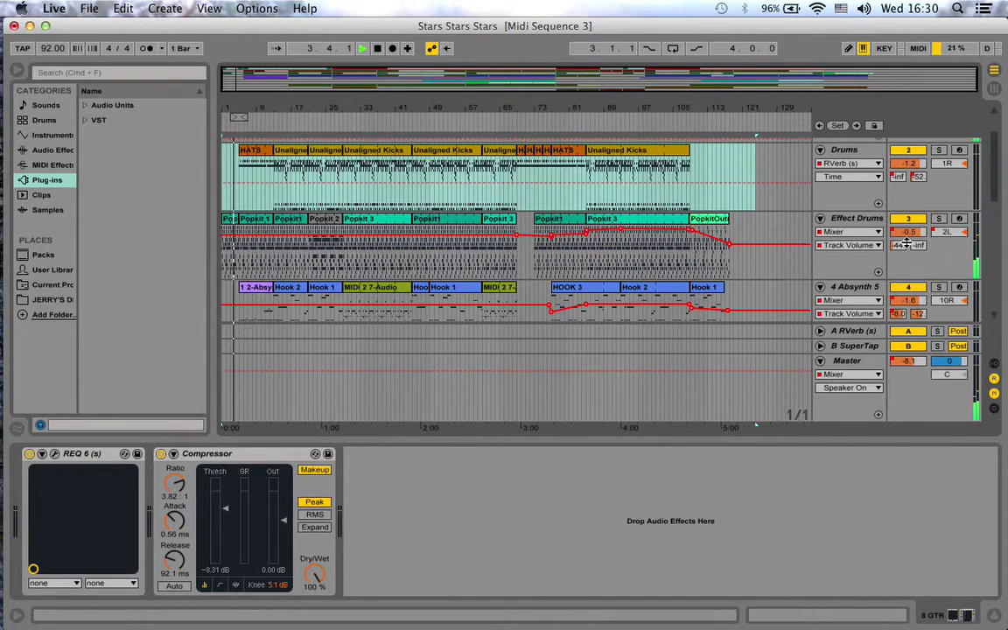
{"action": "key", "text": "Tab"}
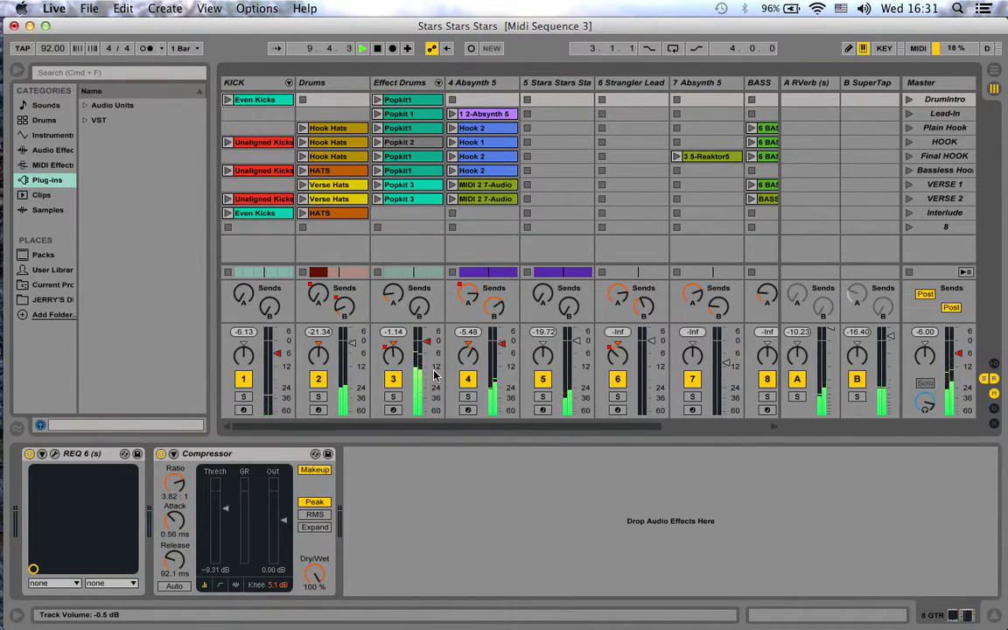
Stop playback and go back to Arrangement View
{"action": "key", "text": "space"}
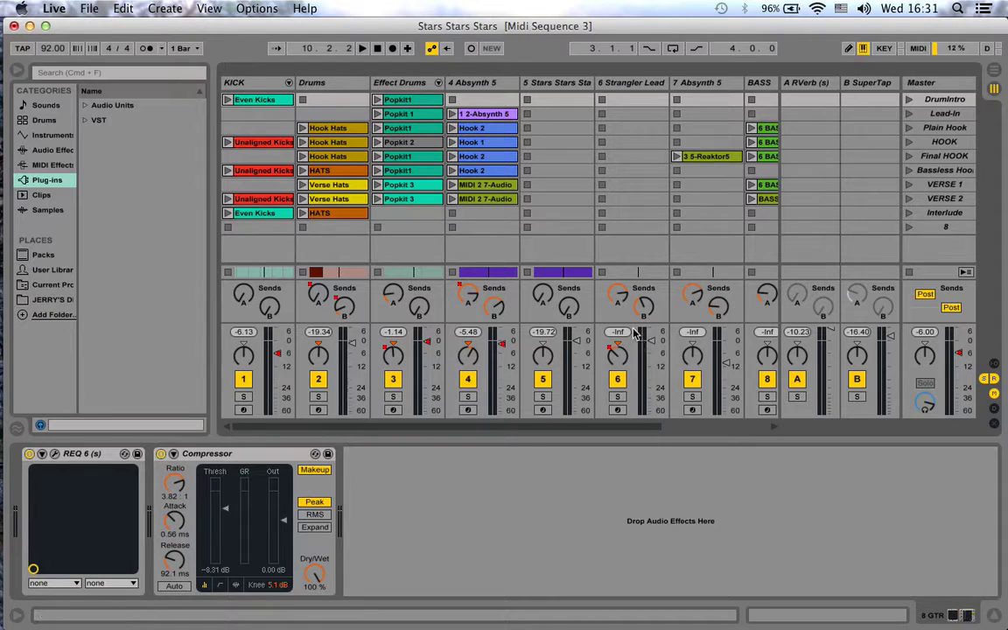
{"action": "key", "text": "Tab"}
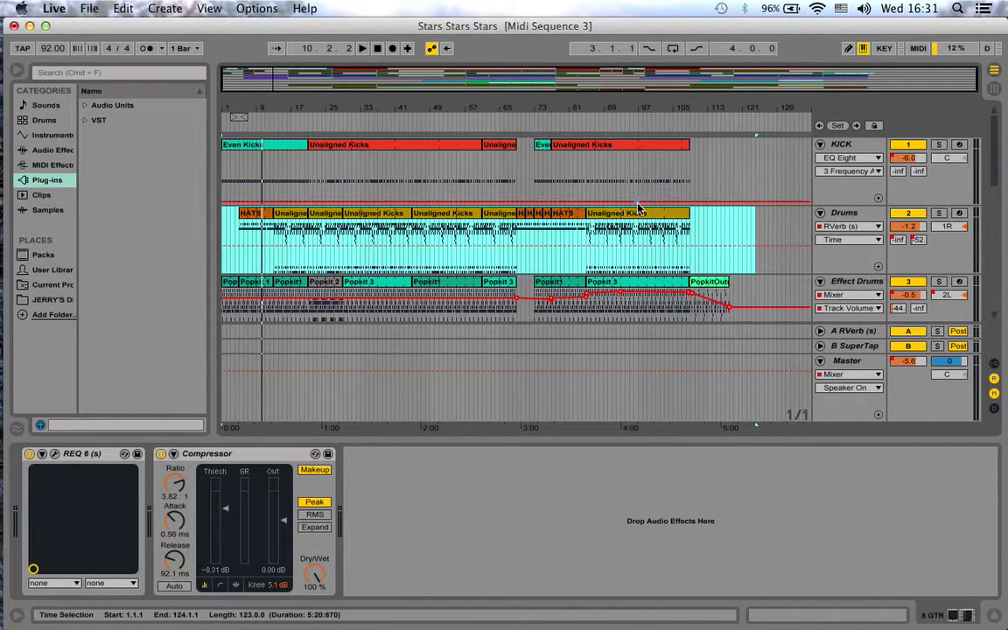
Play from around bar 110 with Effect Drums briefly soloed, then stop playback
{"action": "scroll", "coordinate": [757, 217], "scroll_direction": "down", "scroll_amount": 2}
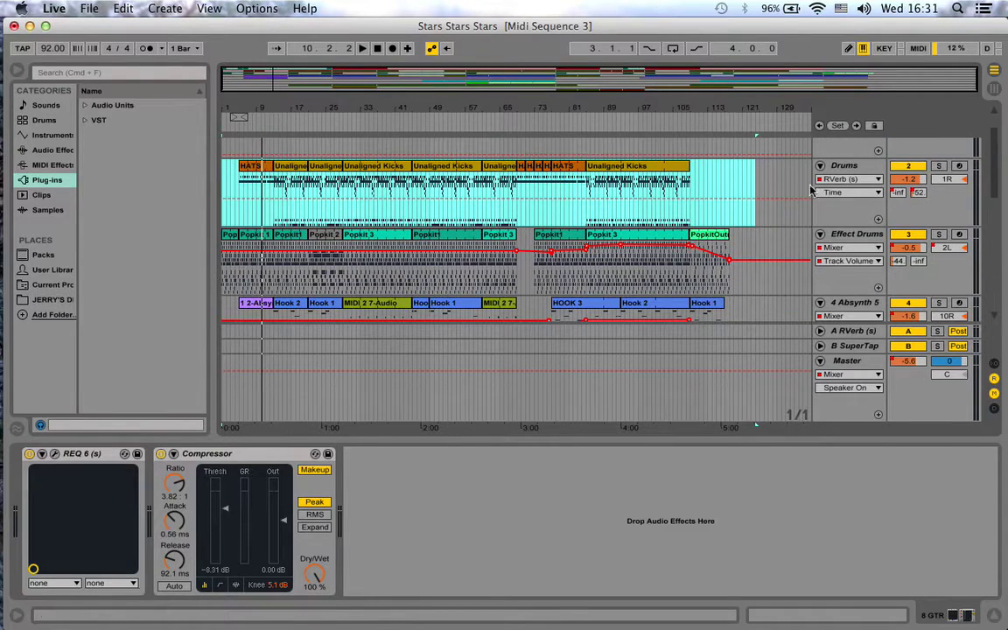
{"action": "scroll", "coordinate": [749, 218], "scroll_direction": "down", "scroll_amount": 2}
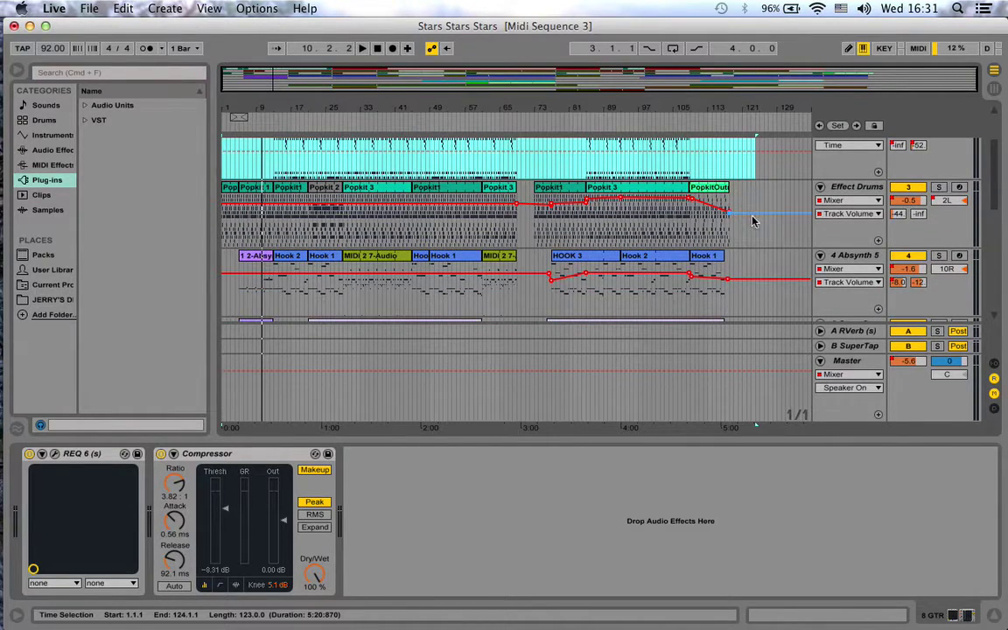
{"action": "scroll", "coordinate": [752, 220], "scroll_direction": "down", "scroll_amount": 2}
{"action": "mouse_move", "coordinate": [731, 184]}
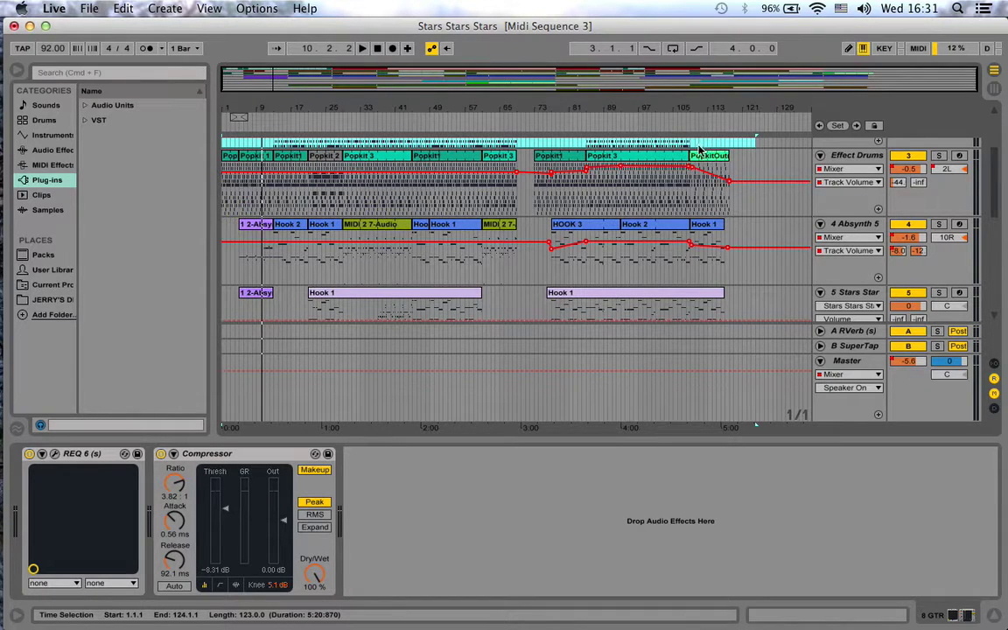
{"action": "left_click", "coordinate": [697, 149]}
{"action": "key", "text": "space"}
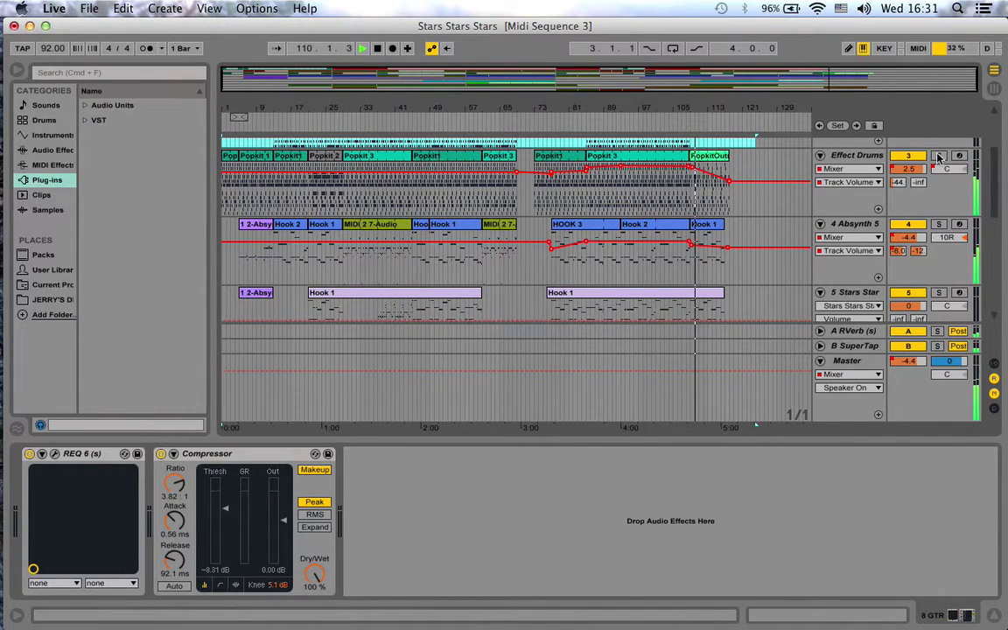
{"action": "left_click", "coordinate": [937, 156]}
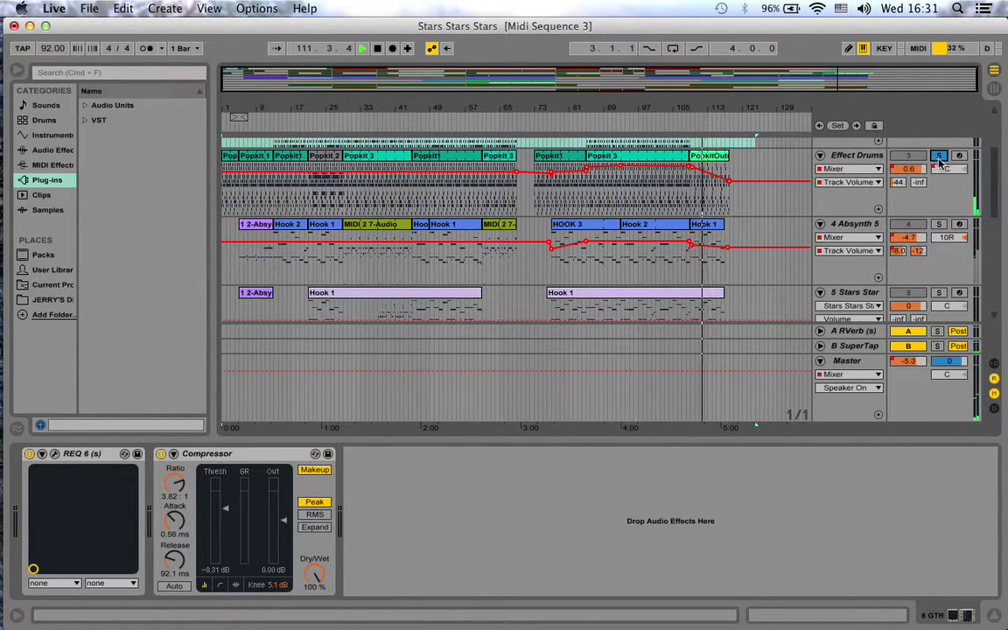
{"action": "left_click", "coordinate": [938, 156]}
{"action": "key", "text": "space"}
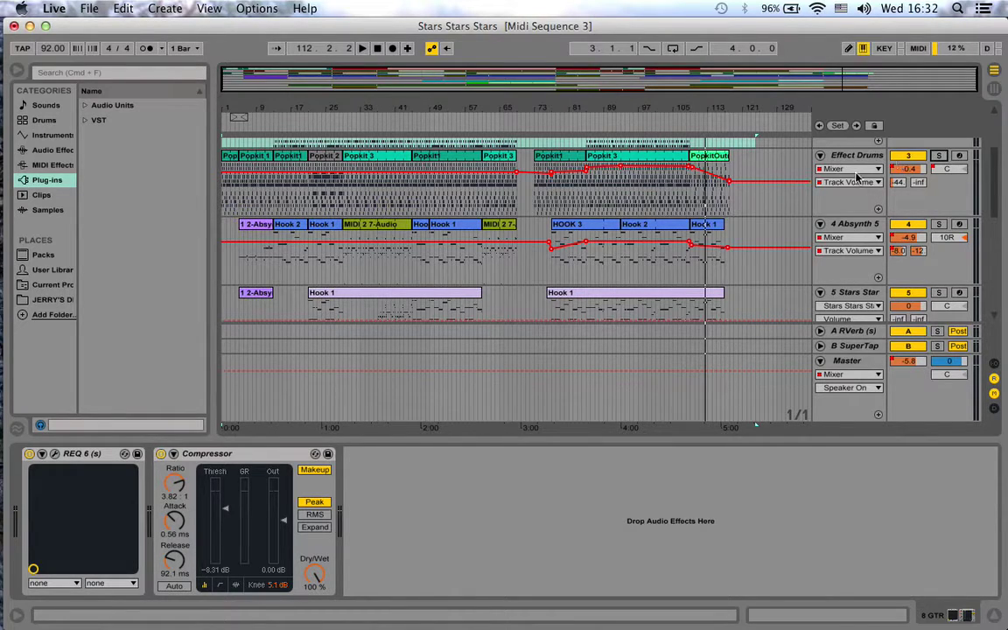
Open the File menu
{"action": "scroll", "coordinate": [749, 201], "scroll_direction": "up", "scroll_amount": 3}
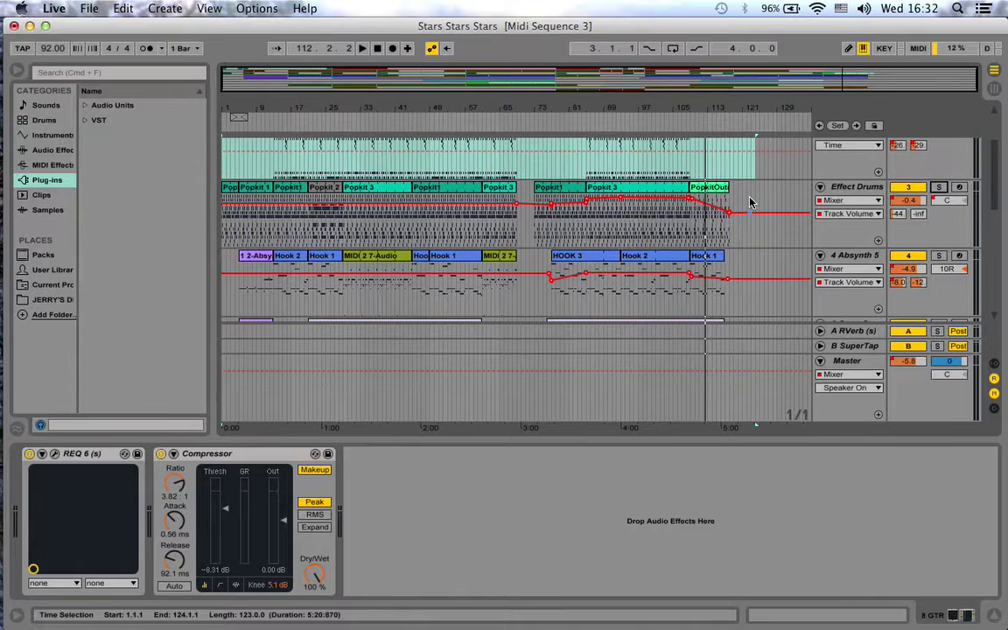
{"action": "scroll", "coordinate": [759, 214], "scroll_direction": "down", "scroll_amount": 1}
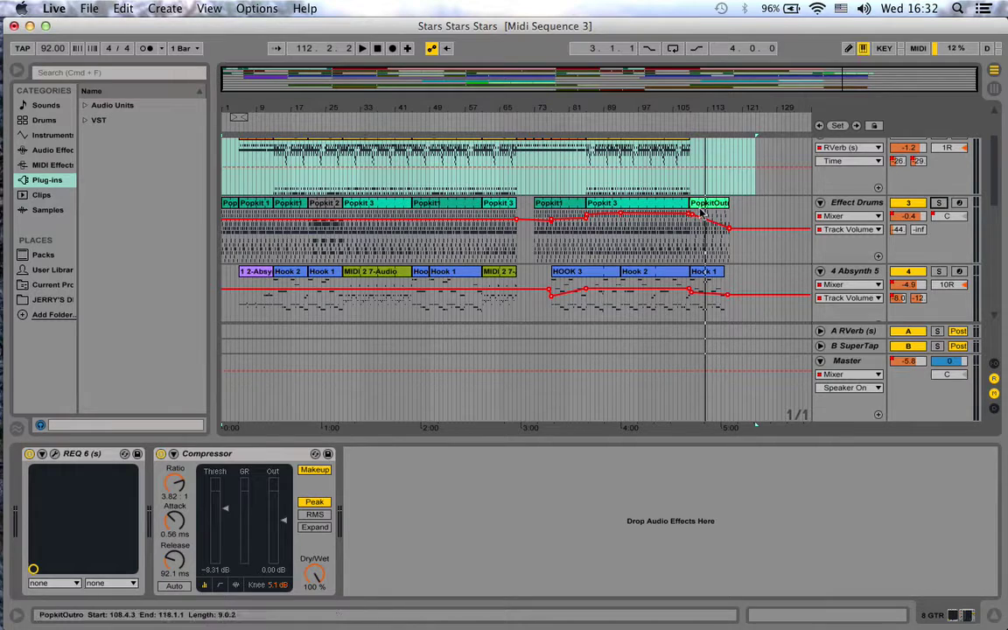
{"action": "left_click", "coordinate": [103, 11]}
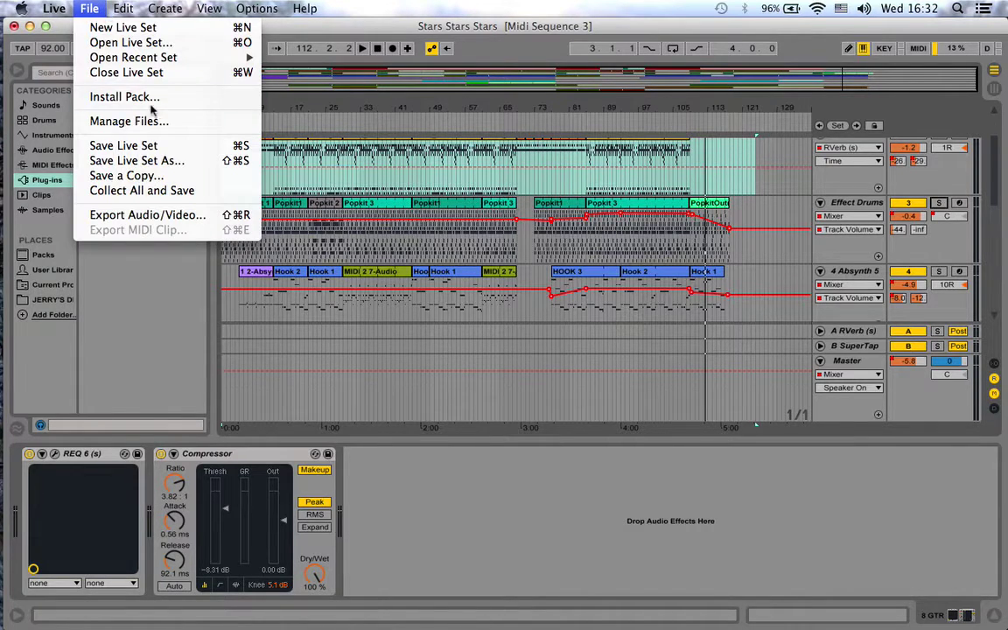
{"action": "left_click", "coordinate": [181, 161]}
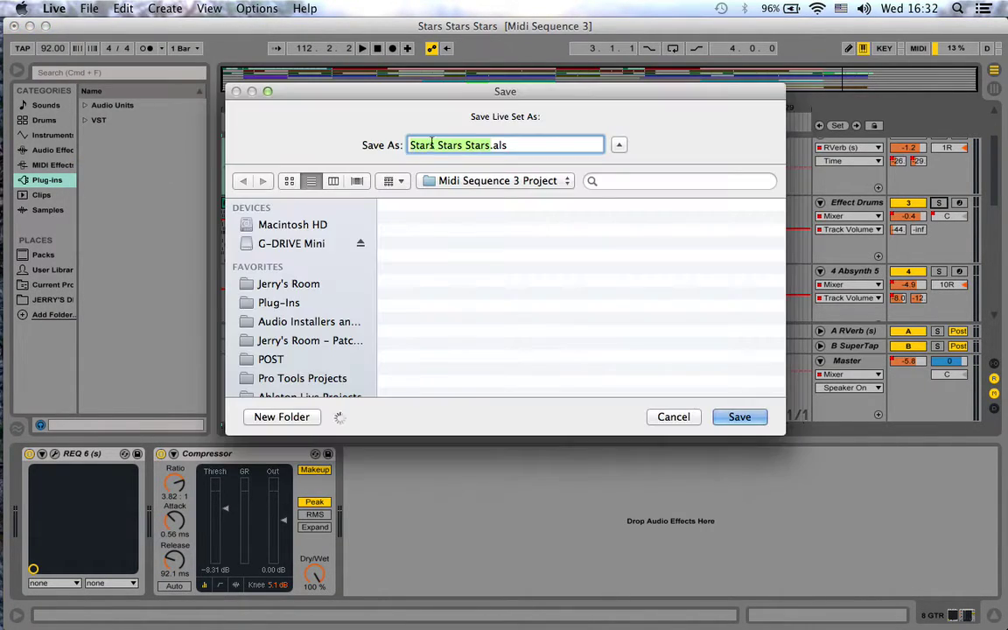
{"action": "key", "text": "Right"}
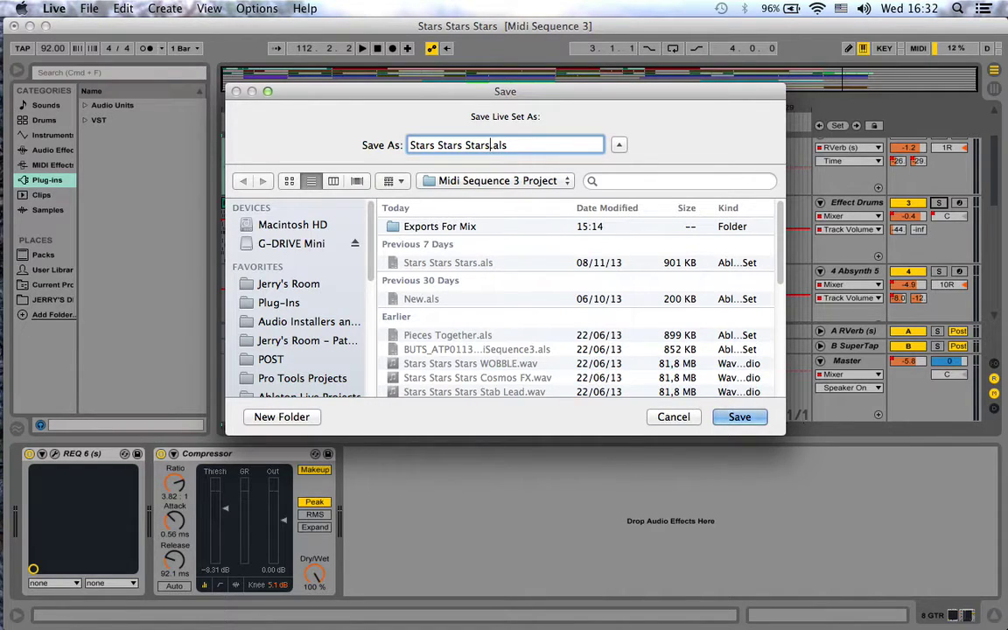
{"action": "type", "text": "Ex"}
{"action": "key", "text": "BackSpace"}
{"action": "key", "text": "BackSpace"}
{"action": "type", "text": "For Export"}
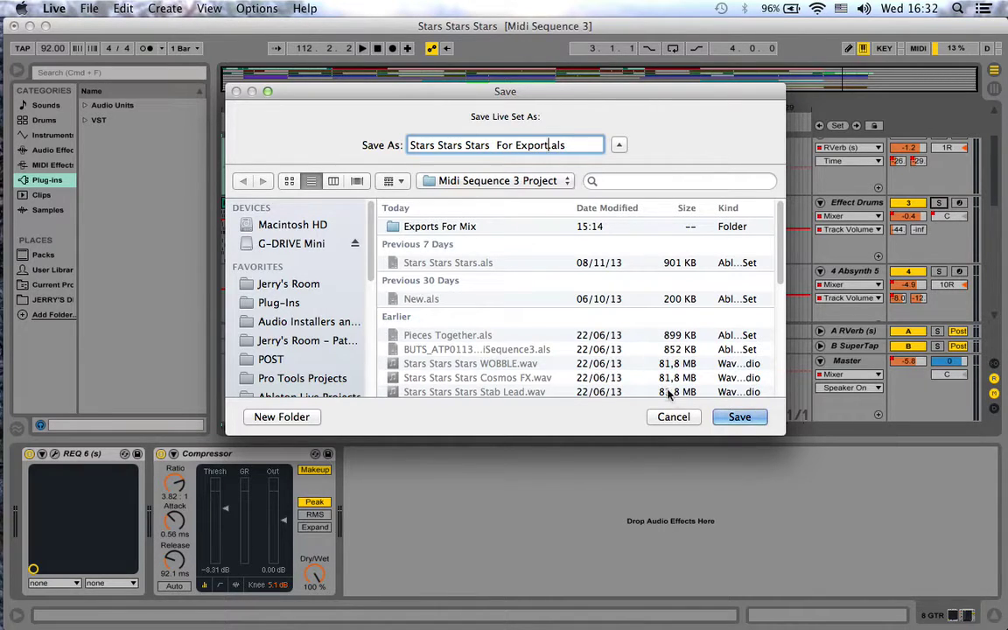
{"action": "left_click", "coordinate": [673, 417]}
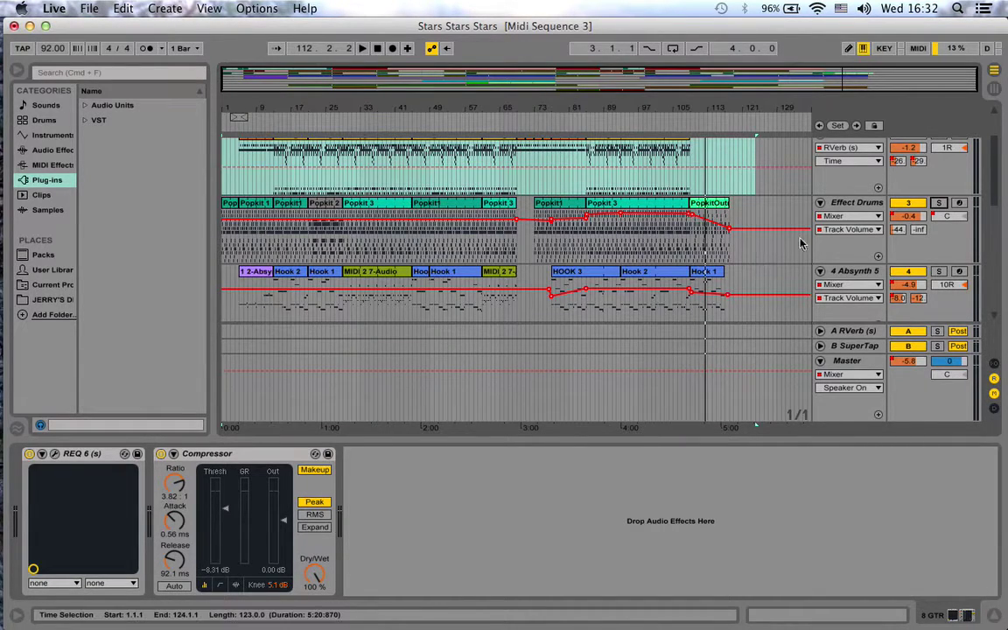
Delete and undo the Effect Drums volume automation, select the 1.1.1–124.1.1 range, and open File
{"action": "right_click", "coordinate": [901, 221]}
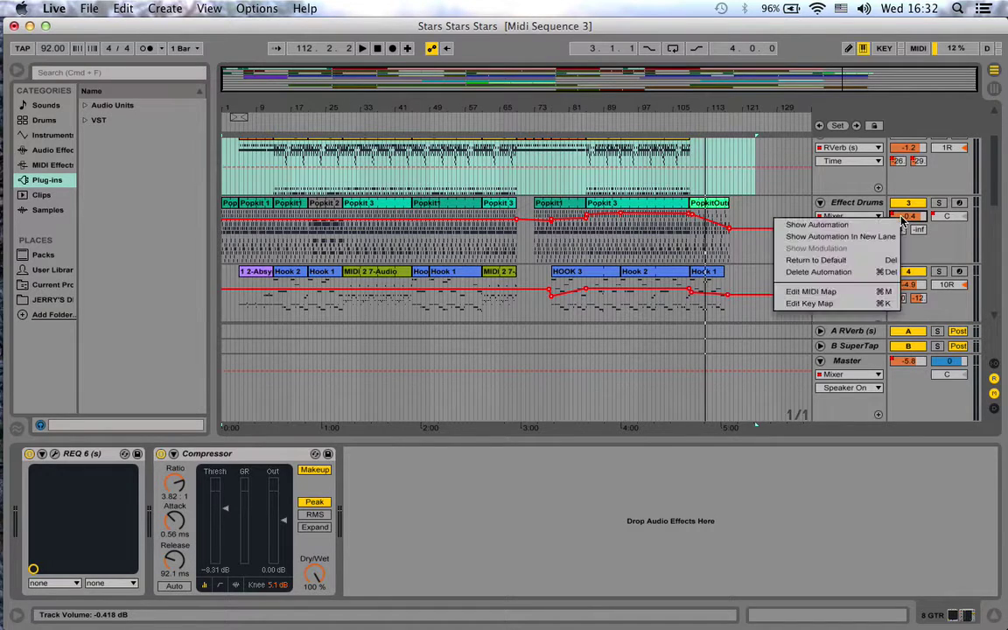
{"action": "left_click", "coordinate": [850, 273]}
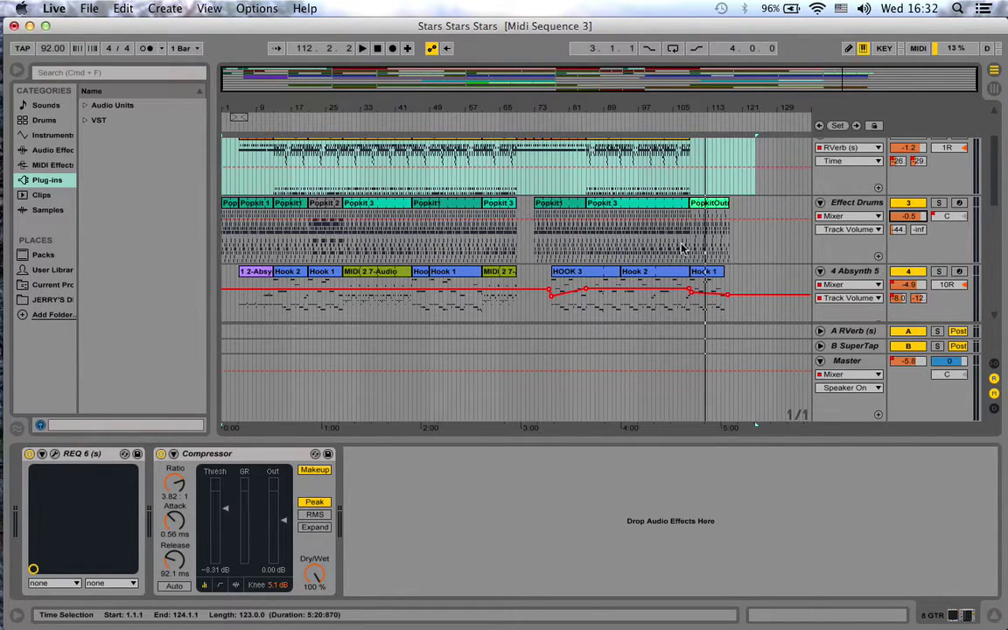
{"action": "key", "text": "super+z"}
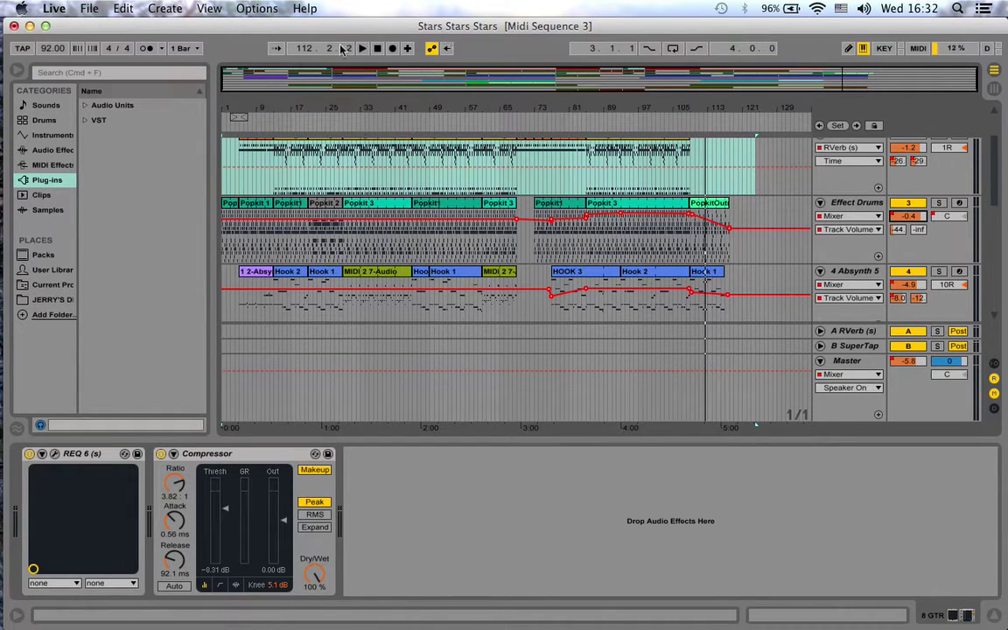
{"action": "left_click", "coordinate": [547, 140]}
{"action": "left_click", "coordinate": [94, 10]}
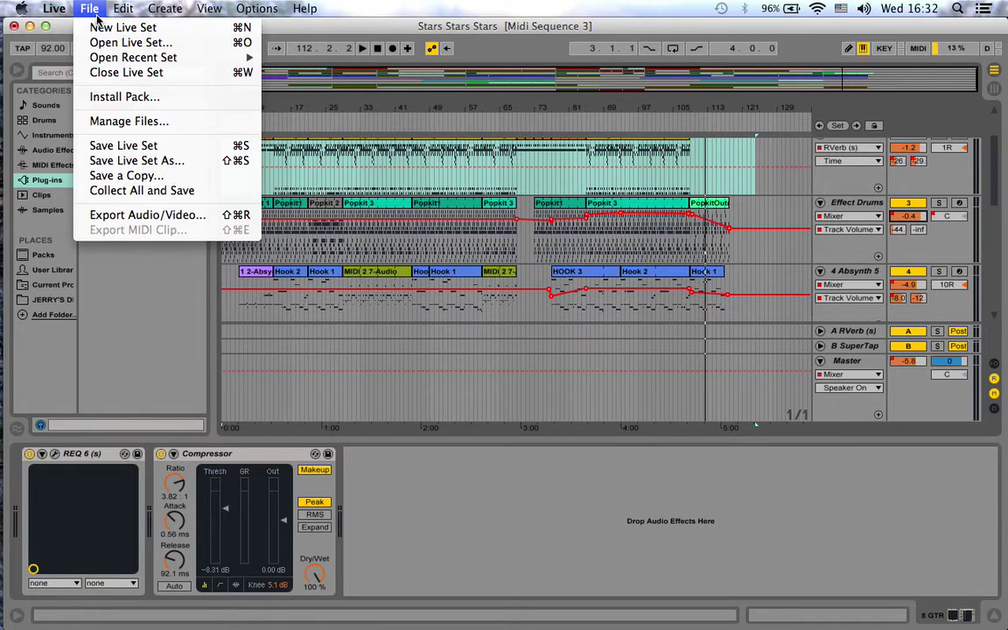
In Export Audio/Video, render the Master track with Convert to Mono off, then cancel
{"action": "left_click", "coordinate": [140, 215]}
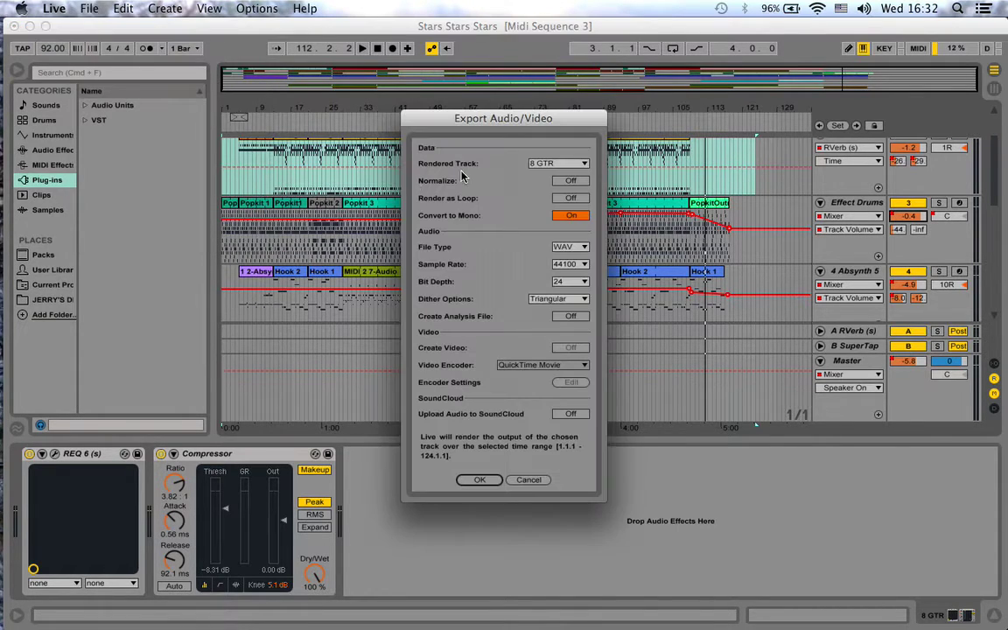
{"action": "left_click", "coordinate": [549, 164]}
{"action": "left_click", "coordinate": [542, 174]}
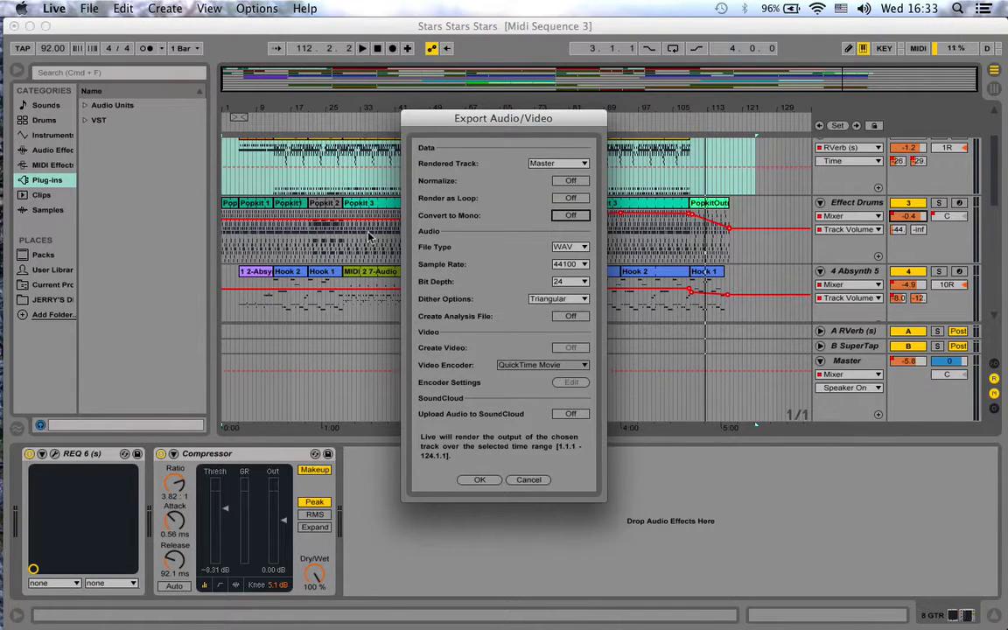
{"action": "left_click", "coordinate": [515, 478]}
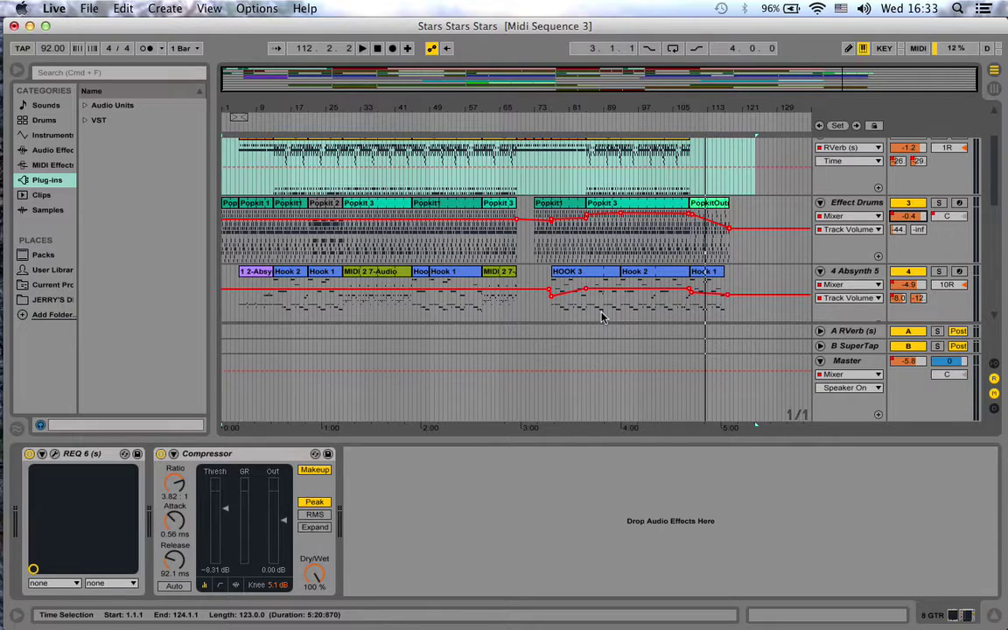
Delete the volume automation on Effect Drums and on Absynth 5
{"action": "scroll", "coordinate": [601, 318], "scroll_direction": "down", "scroll_amount": 2}
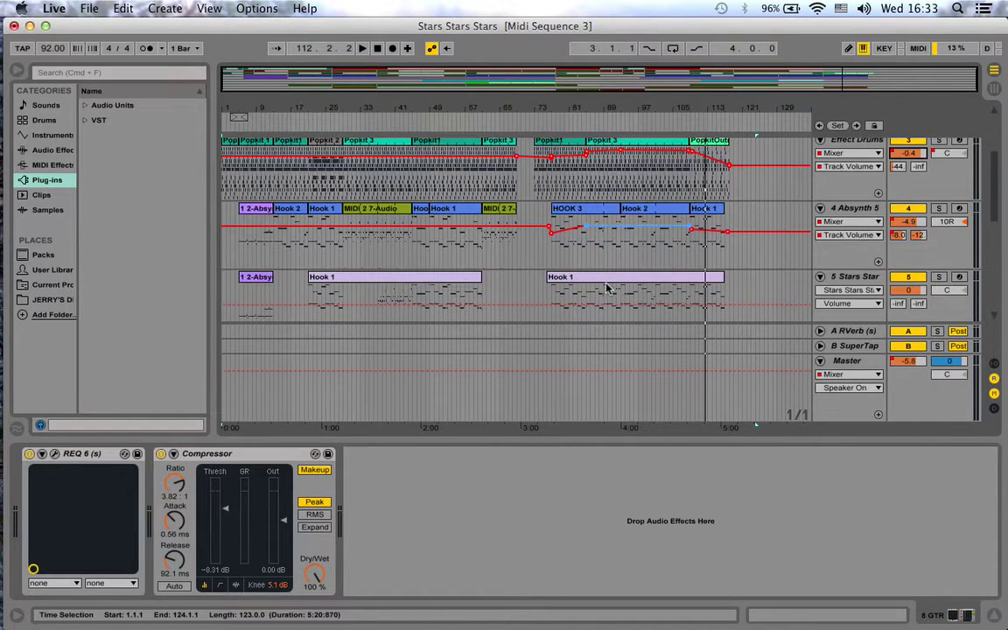
{"action": "scroll", "coordinate": [887, 192], "scroll_direction": "up", "scroll_amount": 1}
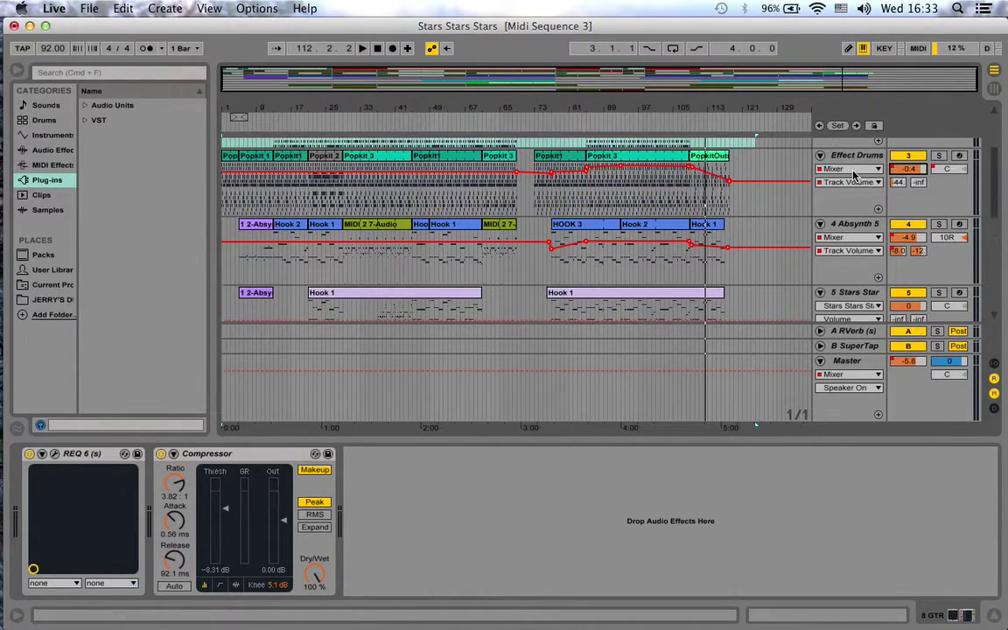
{"action": "right_click", "coordinate": [785, 161]}
{"action": "left_click", "coordinate": [887, 208]}
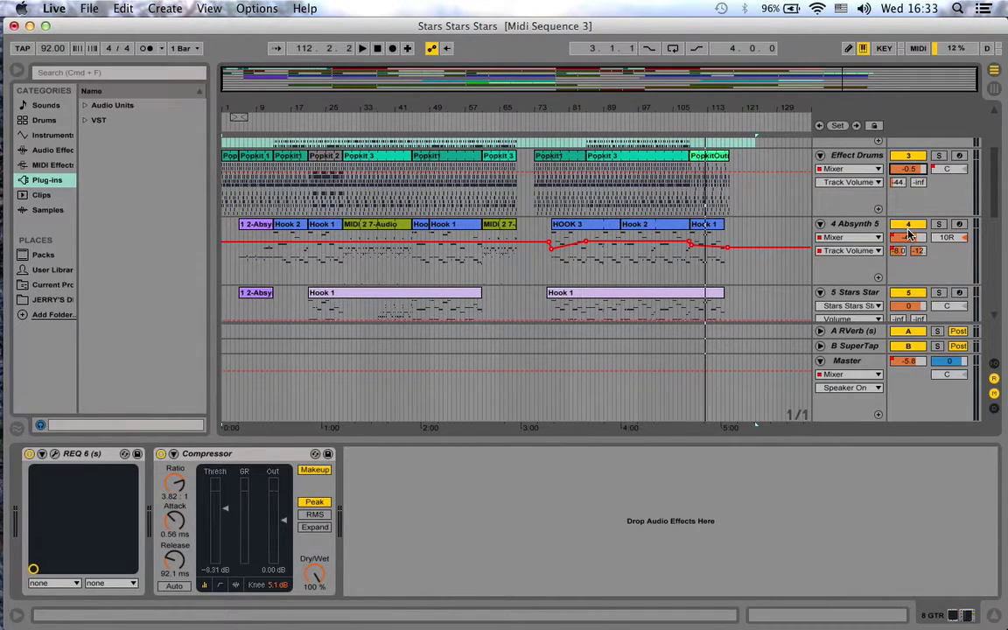
{"action": "right_click", "coordinate": [910, 239]}
{"action": "left_click", "coordinate": [840, 289]}
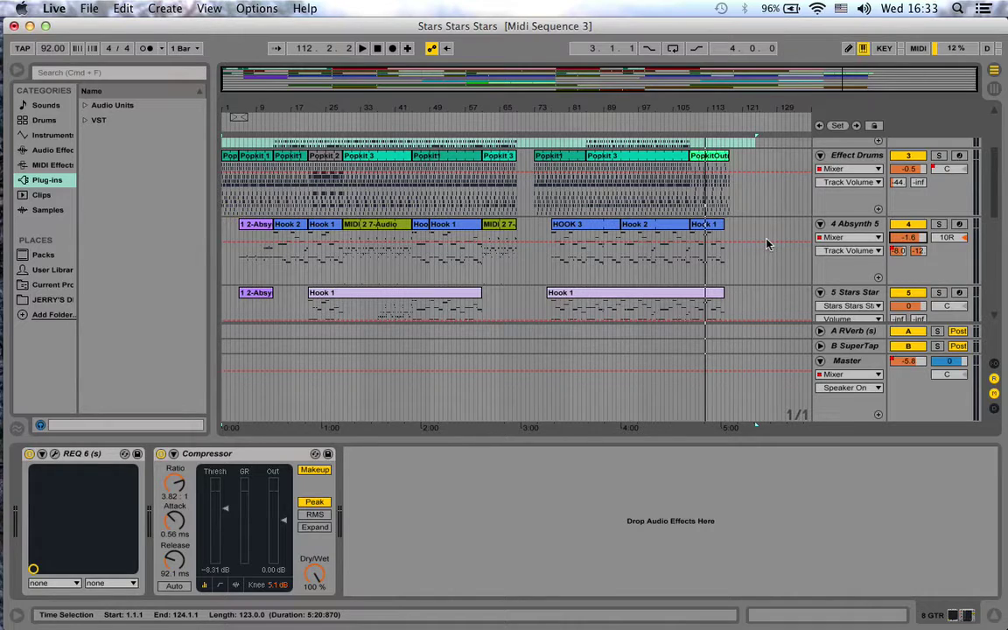
Scroll down to the 9 Sadness Pad and 8 GTR tracks
{"action": "scroll", "coordinate": [730, 209], "scroll_direction": "down", "scroll_amount": 3}
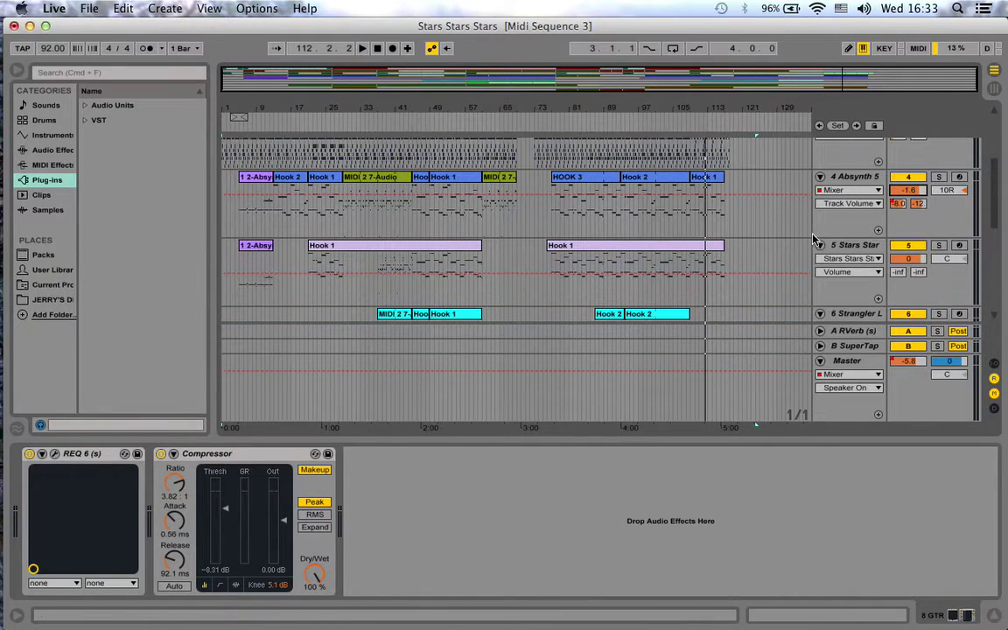
{"action": "scroll", "coordinate": [772, 228], "scroll_direction": "up", "scroll_amount": 5}
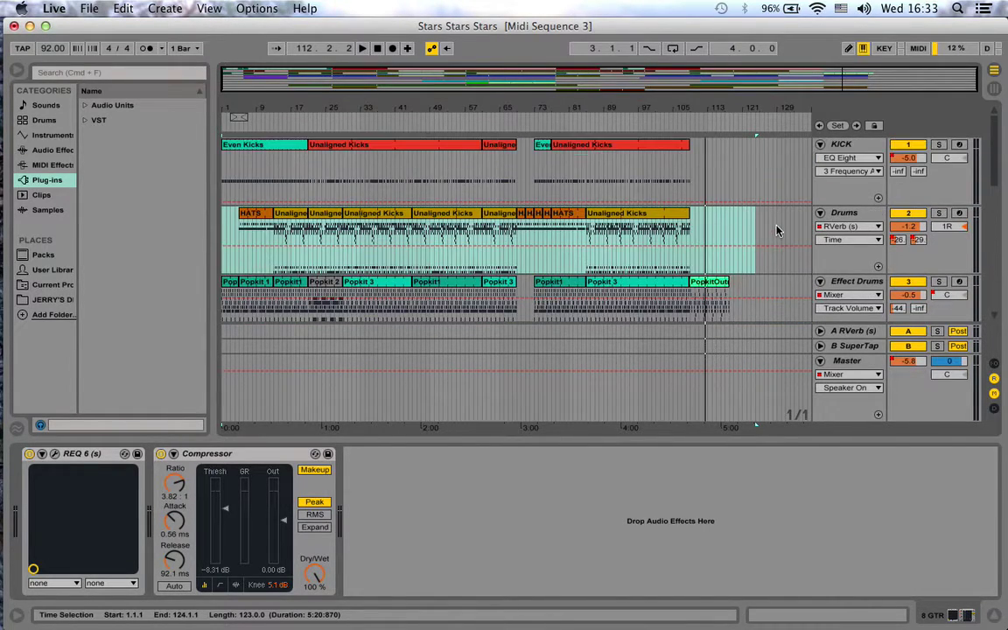
{"action": "scroll", "coordinate": [775, 230], "scroll_direction": "down", "scroll_amount": 2}
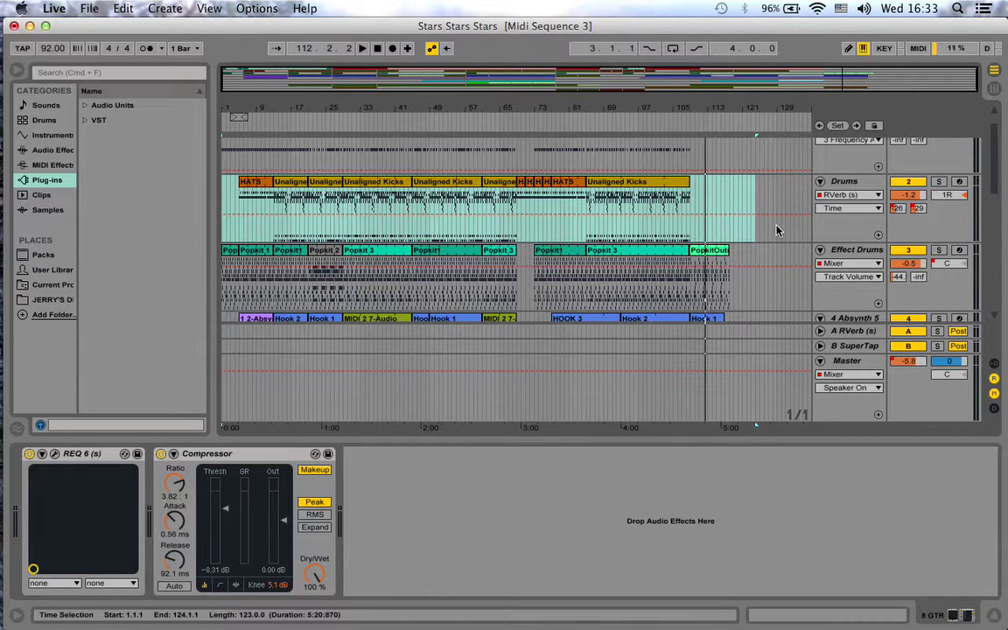
{"action": "scroll", "coordinate": [770, 236], "scroll_direction": "down", "scroll_amount": 3}
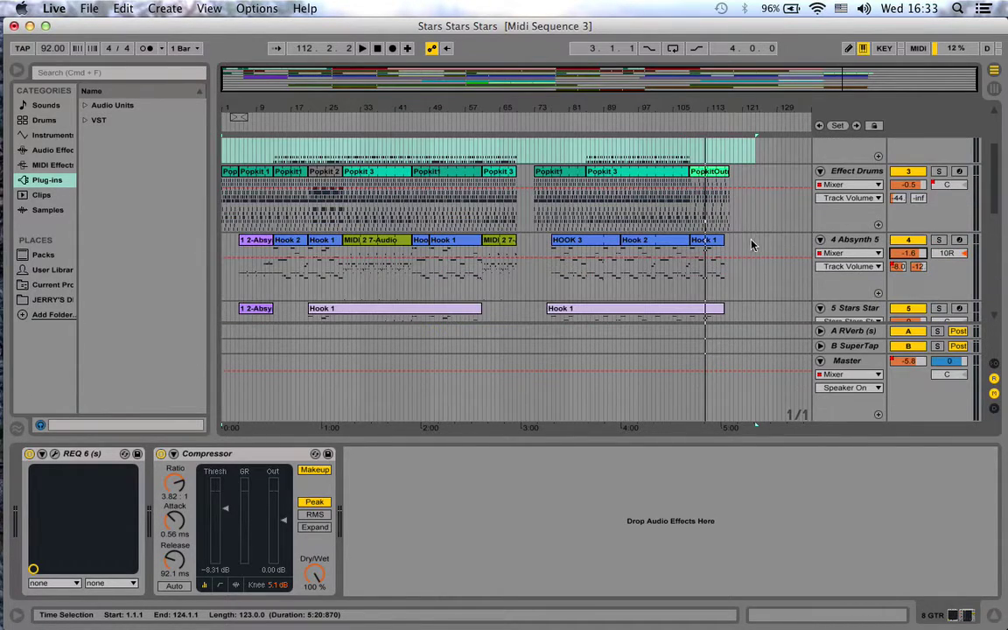
{"action": "scroll", "coordinate": [751, 240], "scroll_direction": "down", "scroll_amount": 10}
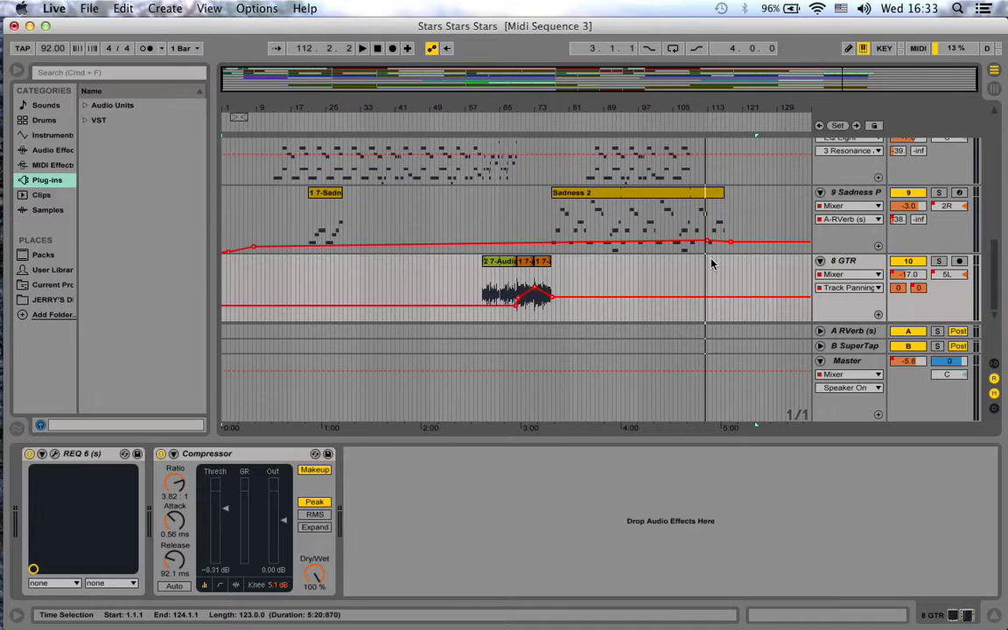
{"action": "left_click", "coordinate": [847, 332]}
{"action": "left_click", "coordinate": [831, 346]}
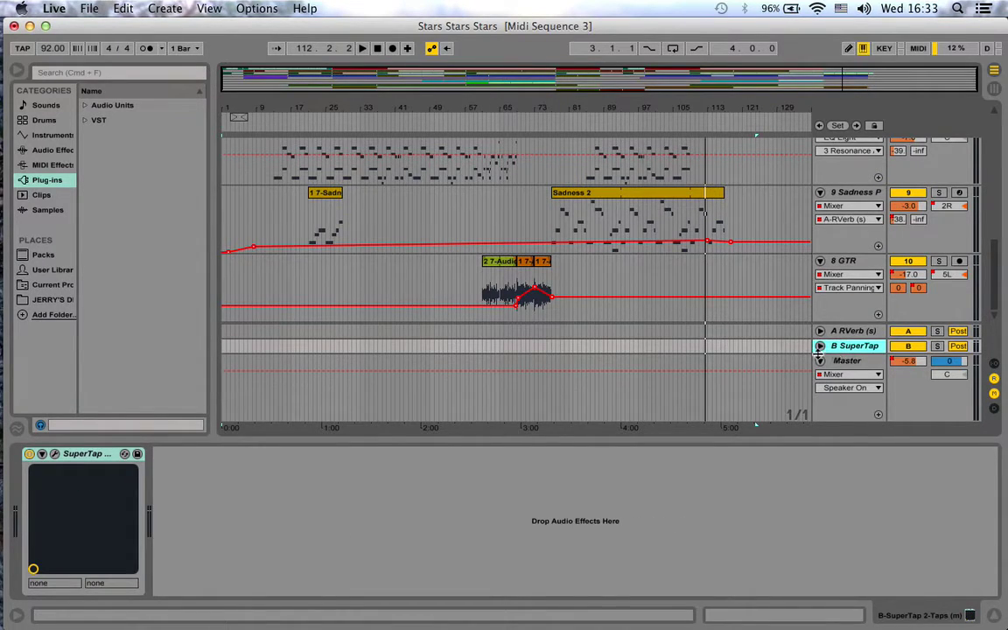
{"action": "left_click", "coordinate": [735, 330]}
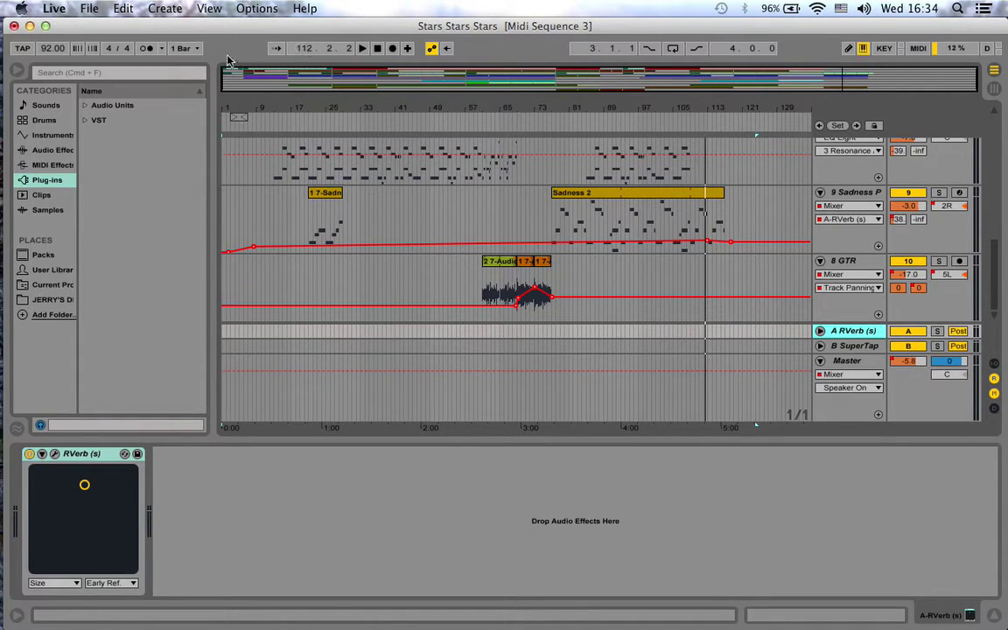
{"action": "key", "text": "super+shift+r"}
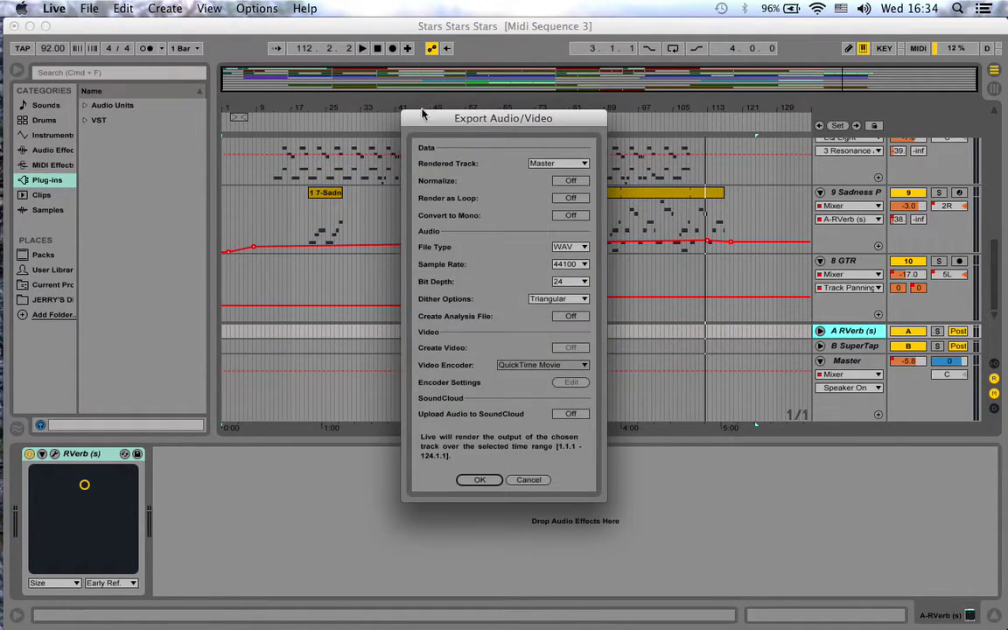
{"action": "left_click", "coordinate": [549, 163]}
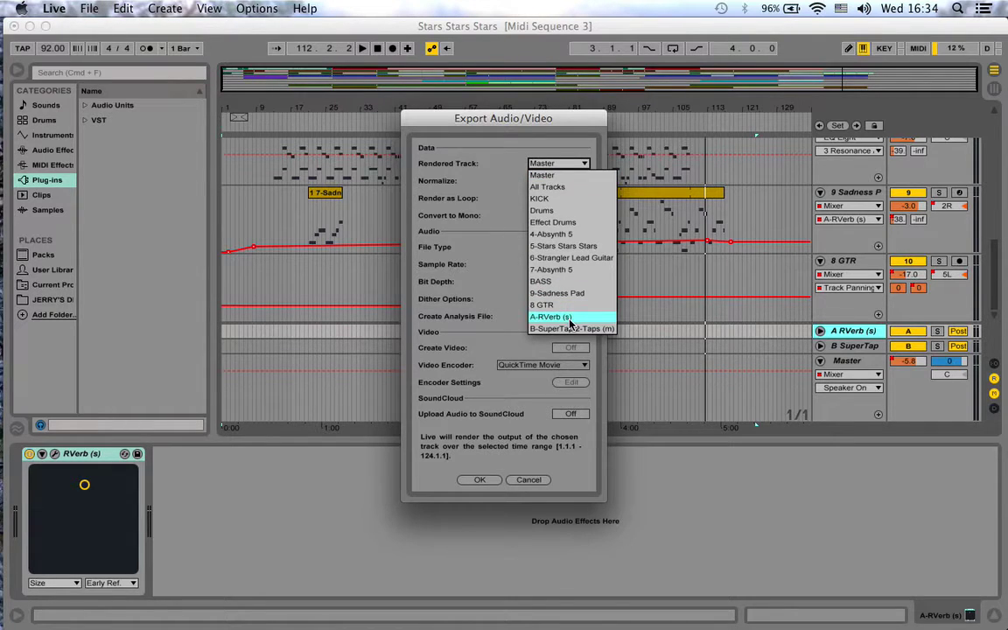
{"action": "key", "text": "Escape"}
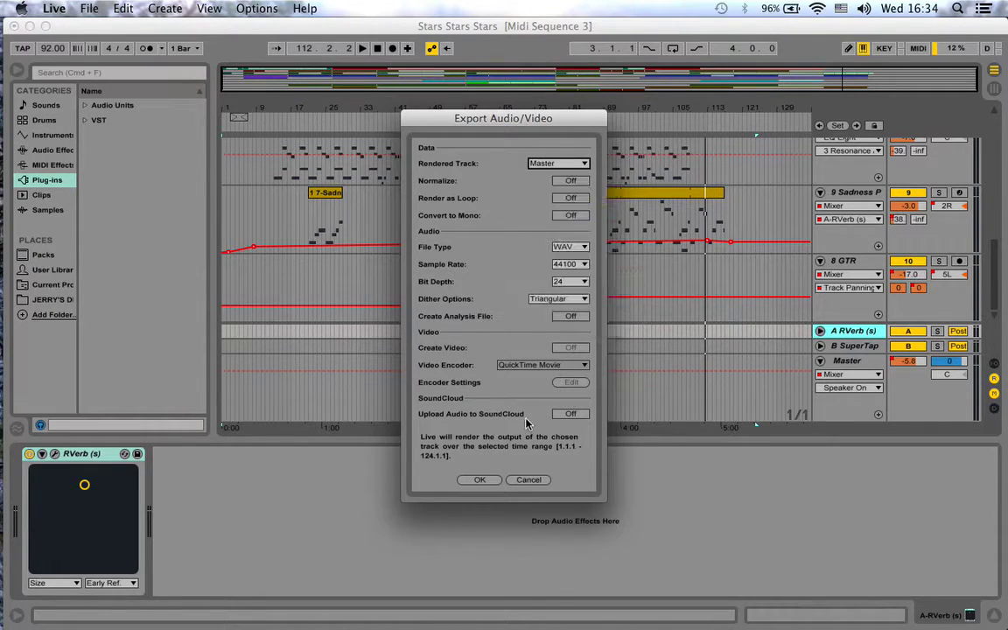
{"action": "left_click", "coordinate": [529, 480]}
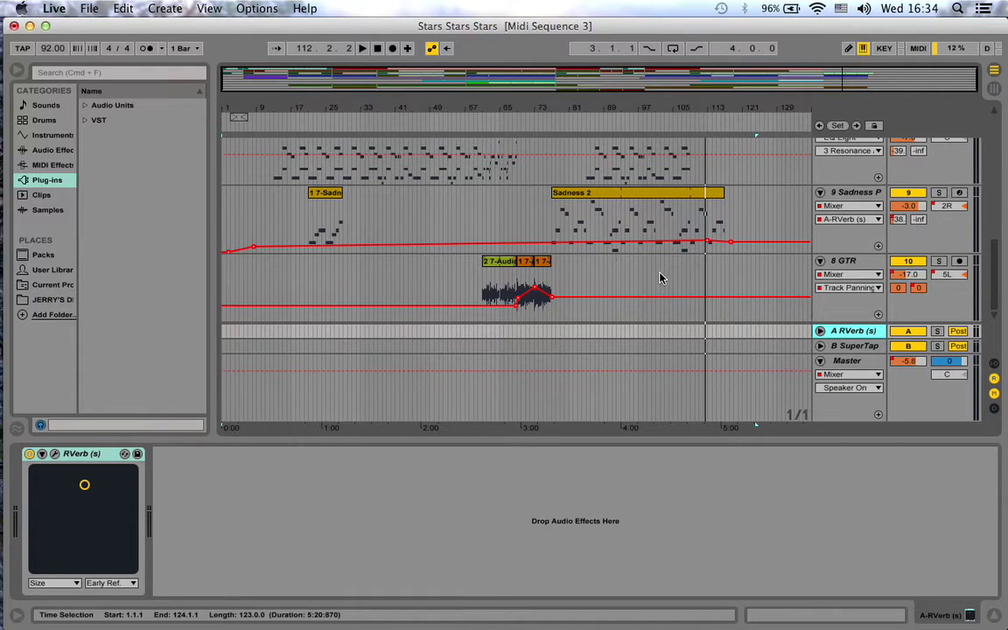
View the Effect Drums and 4 Absynth 5 devices, then the Drums track's device chain
{"action": "scroll", "coordinate": [660, 276], "scroll_direction": "up", "scroll_amount": 2}
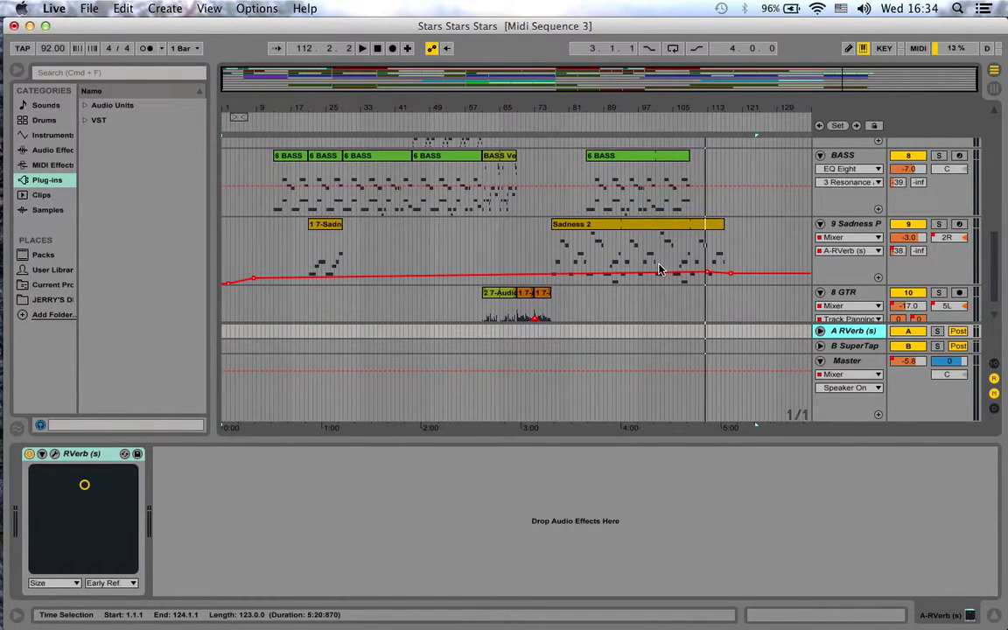
{"action": "scroll", "coordinate": [743, 227], "scroll_direction": "up", "scroll_amount": 1}
{"action": "scroll", "coordinate": [839, 172], "scroll_direction": "up", "scroll_amount": 15}
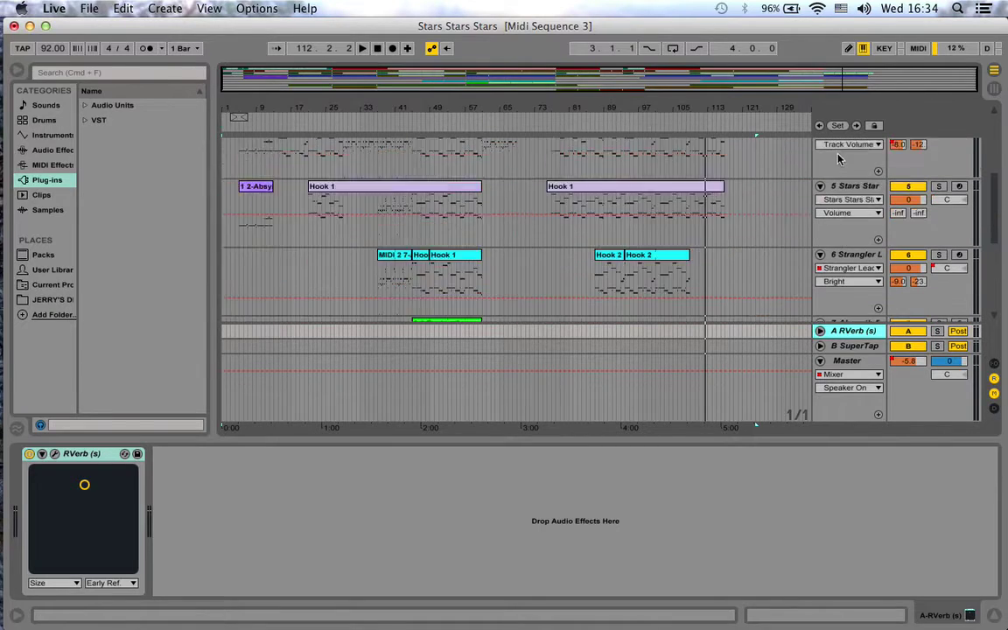
{"action": "left_click", "coordinate": [857, 160]}
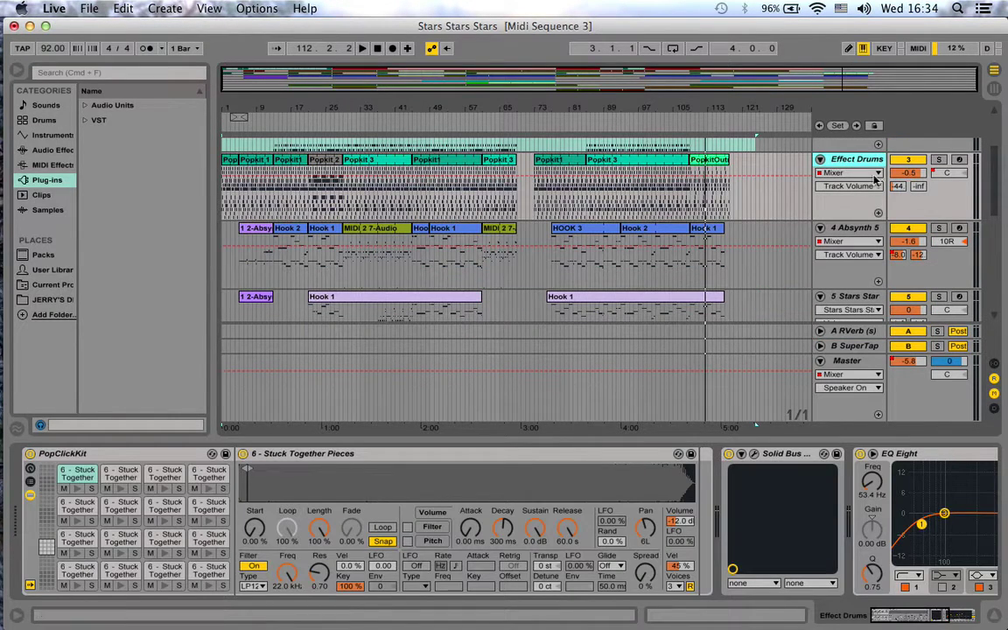
{"action": "left_click", "coordinate": [845, 228]}
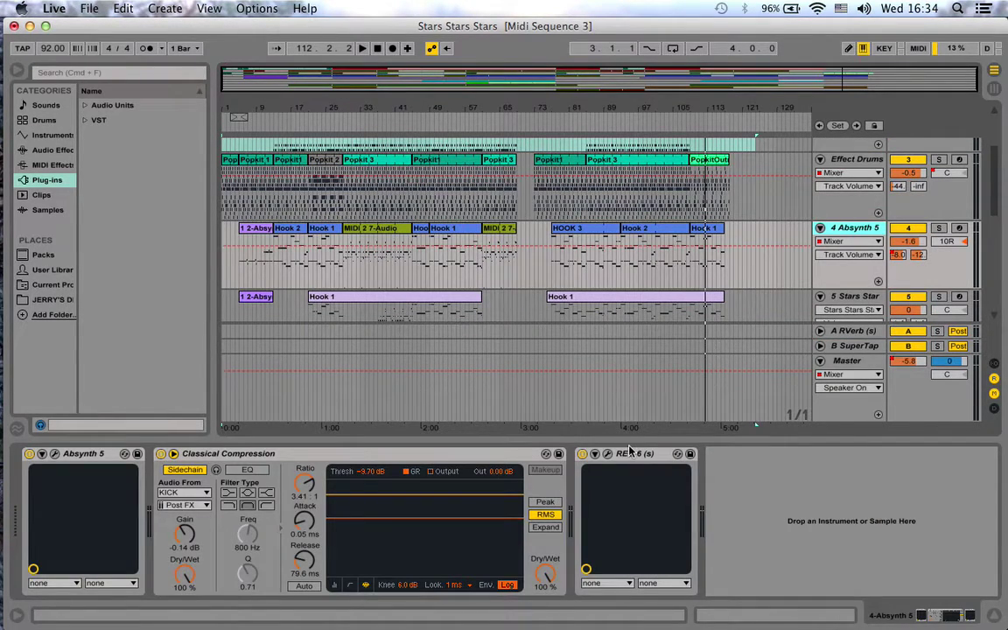
{"action": "scroll", "coordinate": [822, 270], "scroll_direction": "up", "scroll_amount": 5}
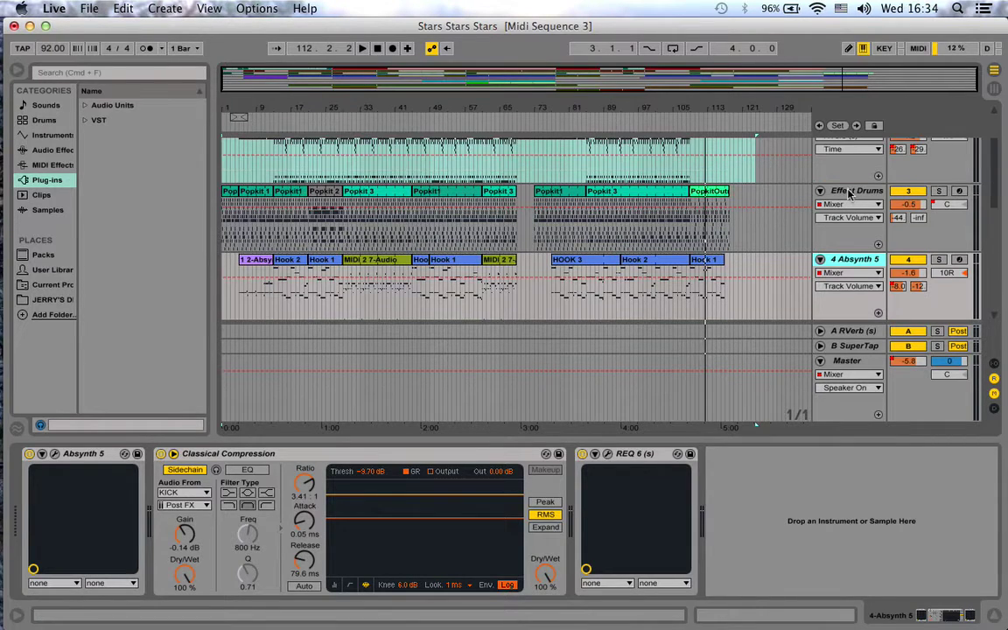
{"action": "left_click", "coordinate": [845, 169]}
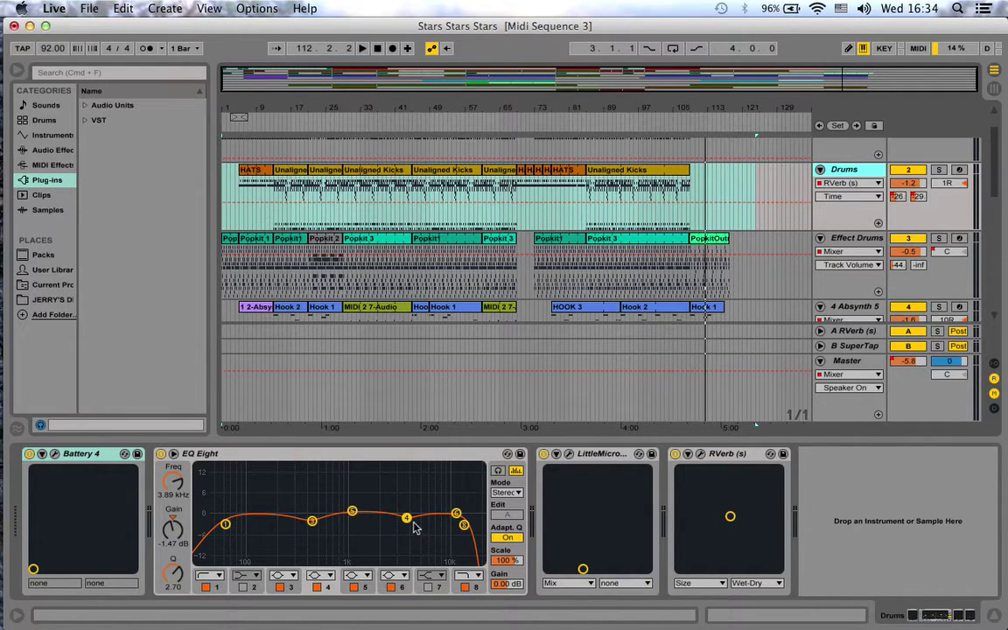
Turn off the Drums RVerb, toggle LittleMicroShift off and back on, and select EQ Eight
{"action": "left_click", "coordinate": [718, 459]}
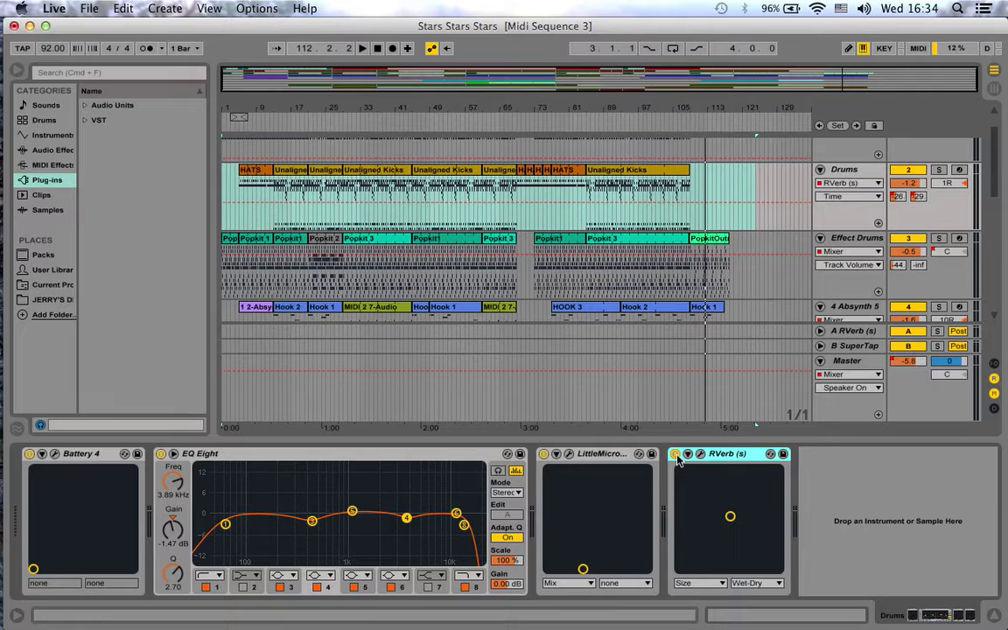
{"action": "left_click", "coordinate": [675, 454]}
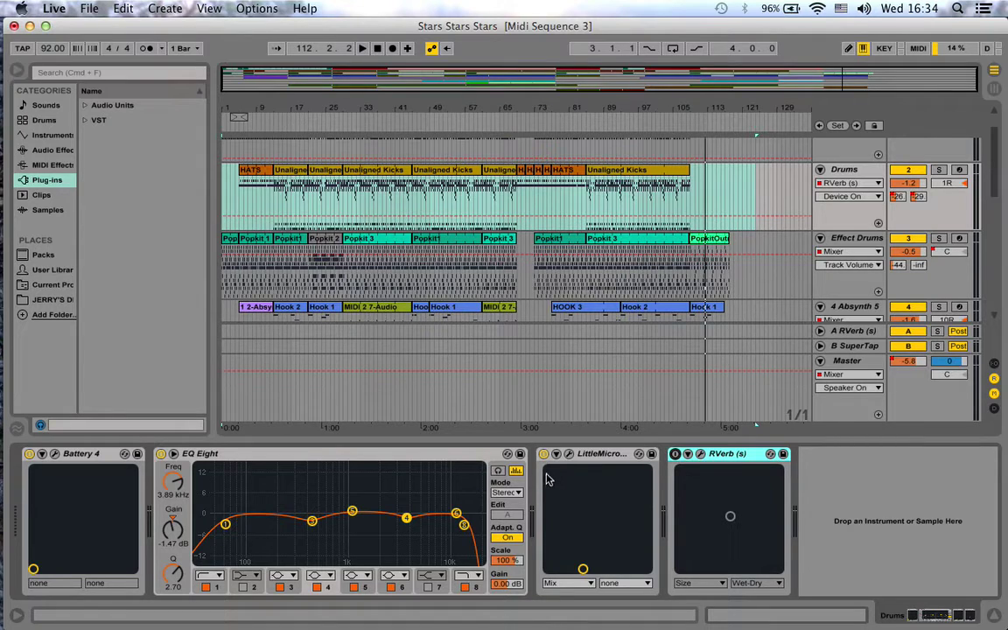
{"action": "left_click", "coordinate": [578, 456]}
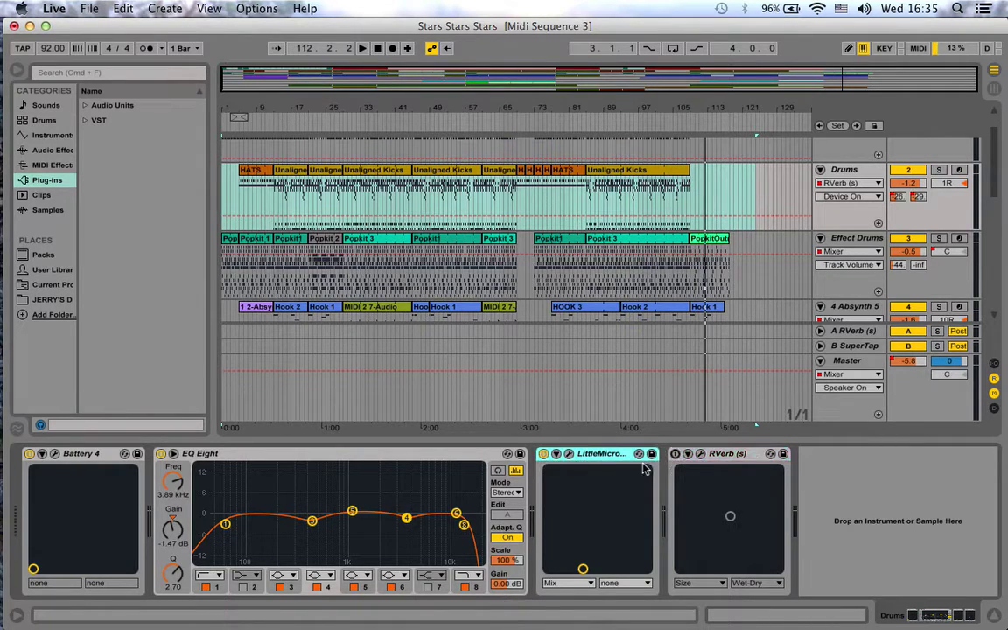
{"action": "left_click", "coordinate": [543, 454]}
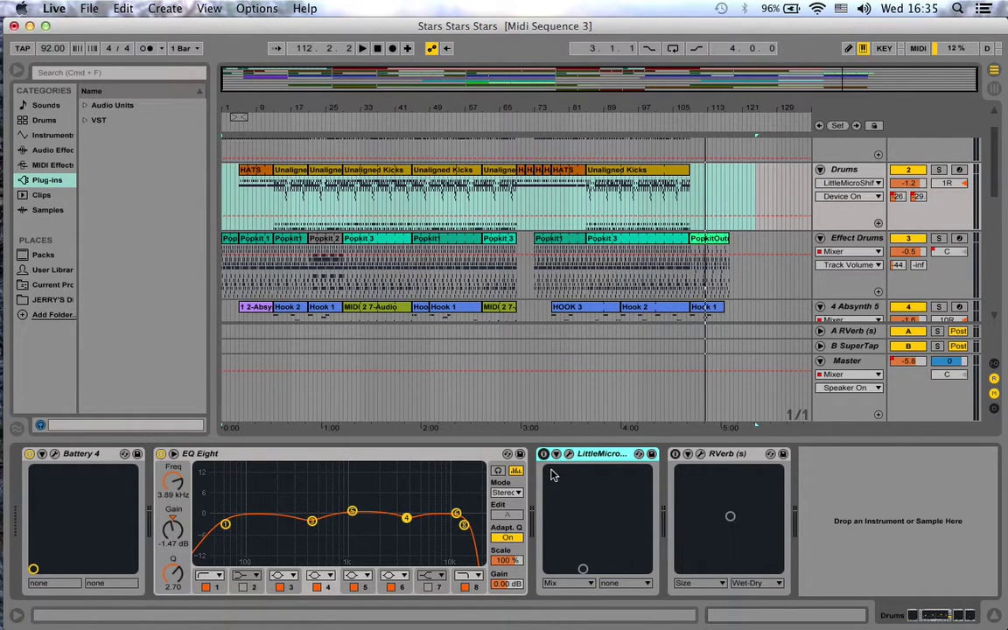
{"action": "left_click", "coordinate": [543, 454]}
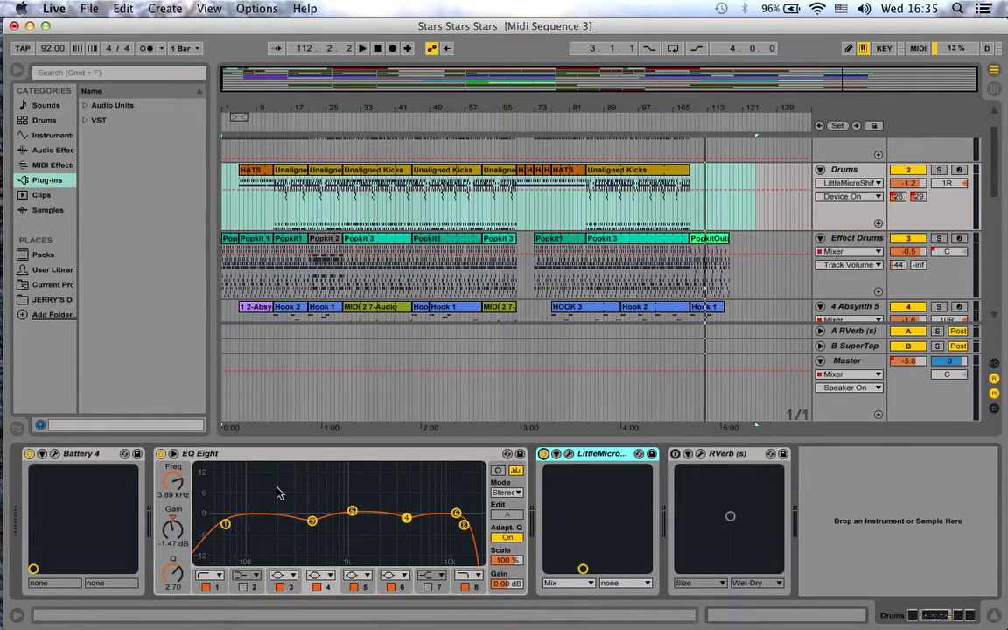
{"action": "left_click", "coordinate": [303, 457]}
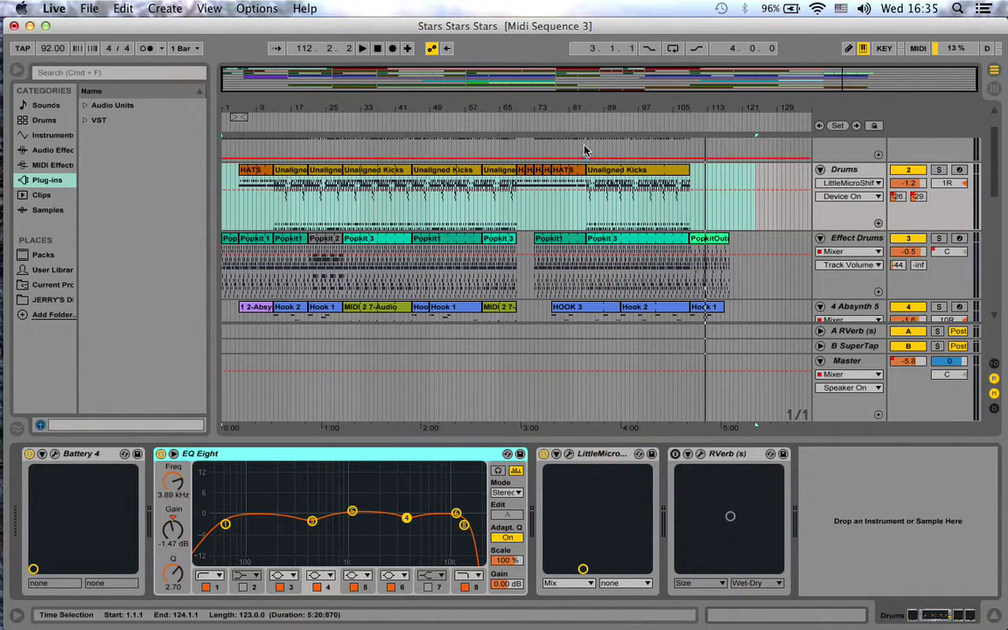
Audition the Drums track soloed from around bar 94, then stop playback
{"action": "left_click", "coordinate": [626, 128]}
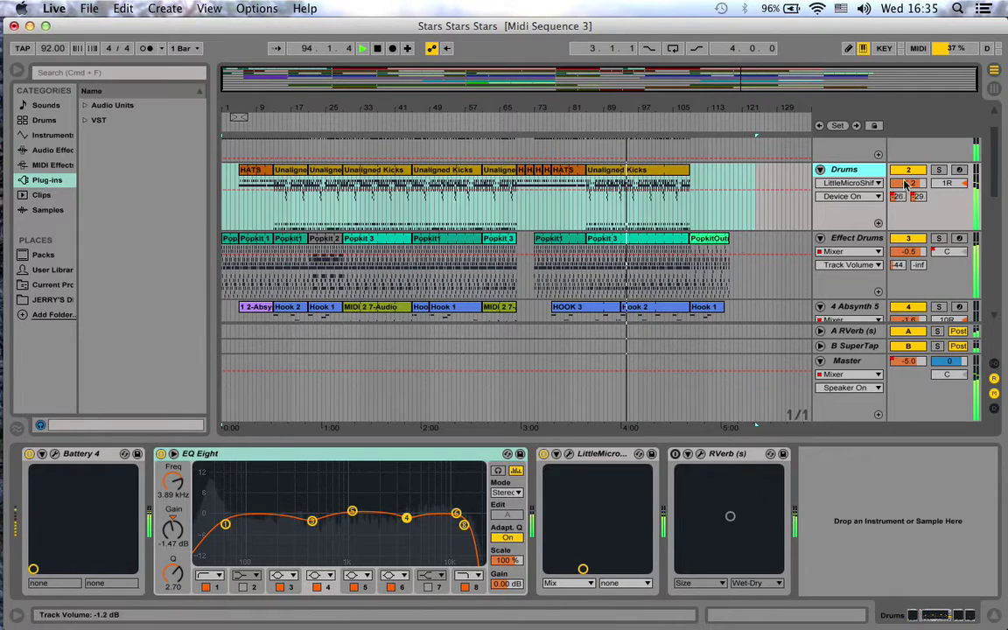
{"action": "left_click", "coordinate": [938, 170]}
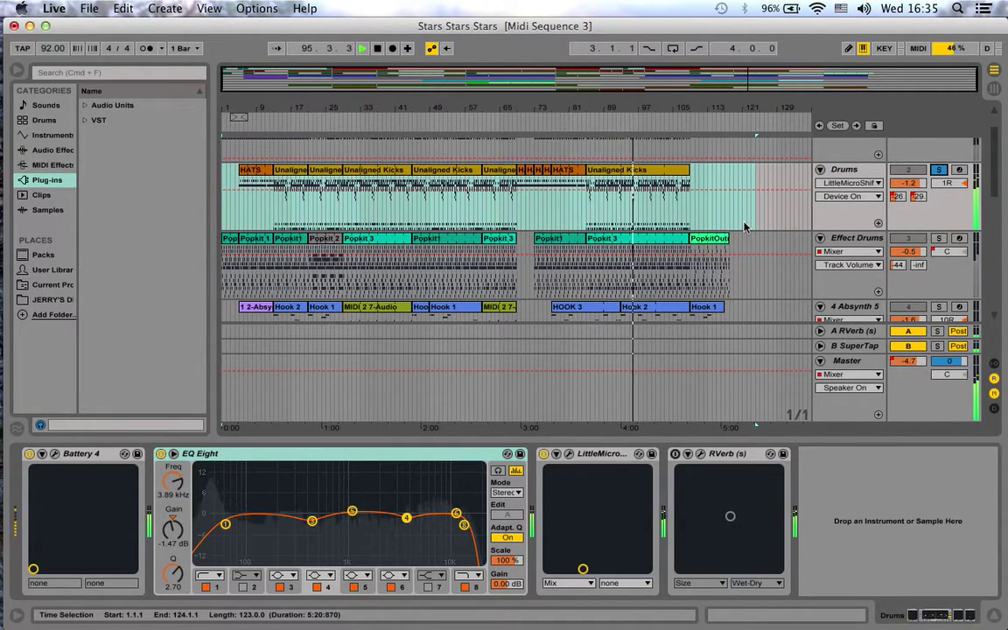
{"action": "key", "text": "space"}
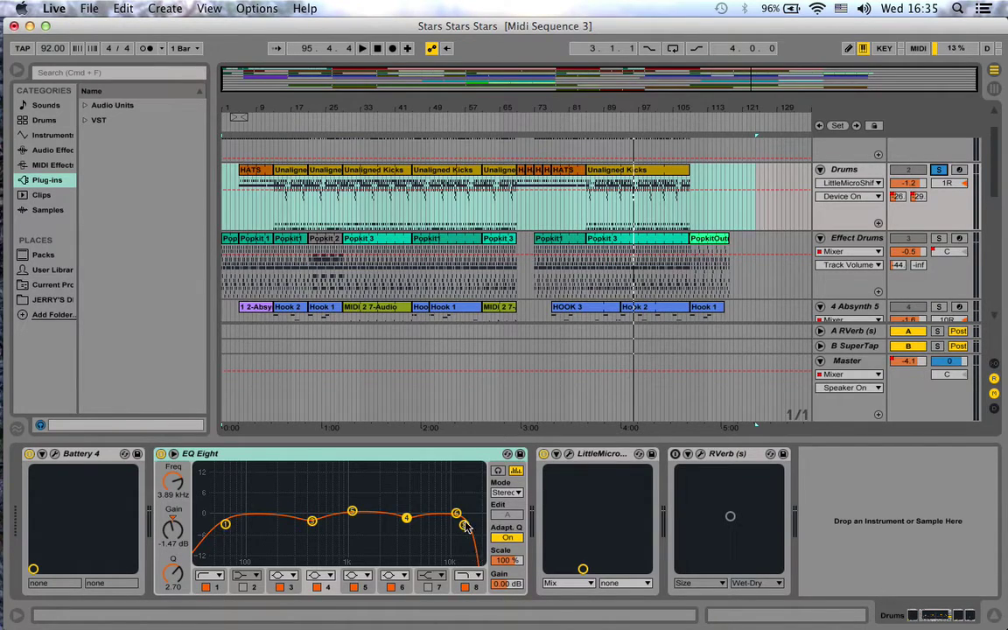
Disable EQ Eight bands 6, 5, 4 and 3, then switch EQ Eight off
{"action": "left_click", "coordinate": [390, 586]}
{"action": "left_click", "coordinate": [353, 586]}
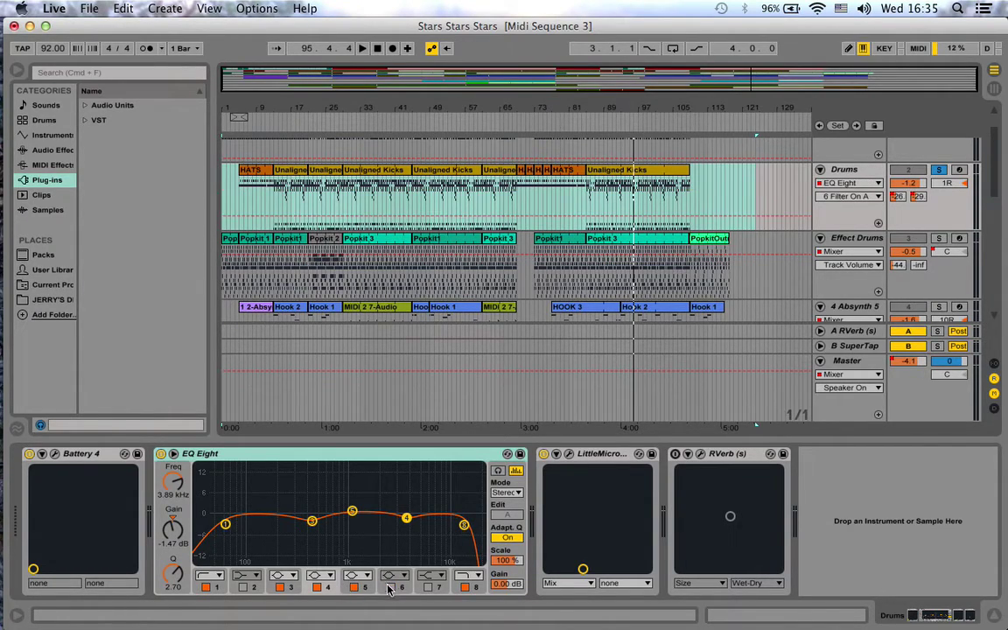
{"action": "left_click", "coordinate": [316, 586]}
{"action": "left_click", "coordinate": [286, 587]}
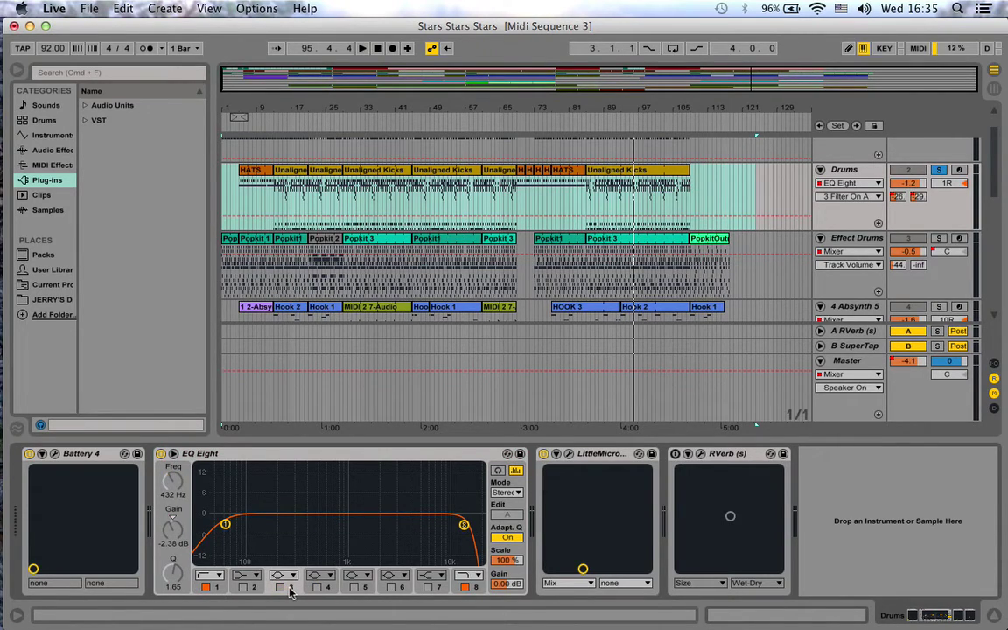
{"action": "left_click", "coordinate": [160, 454]}
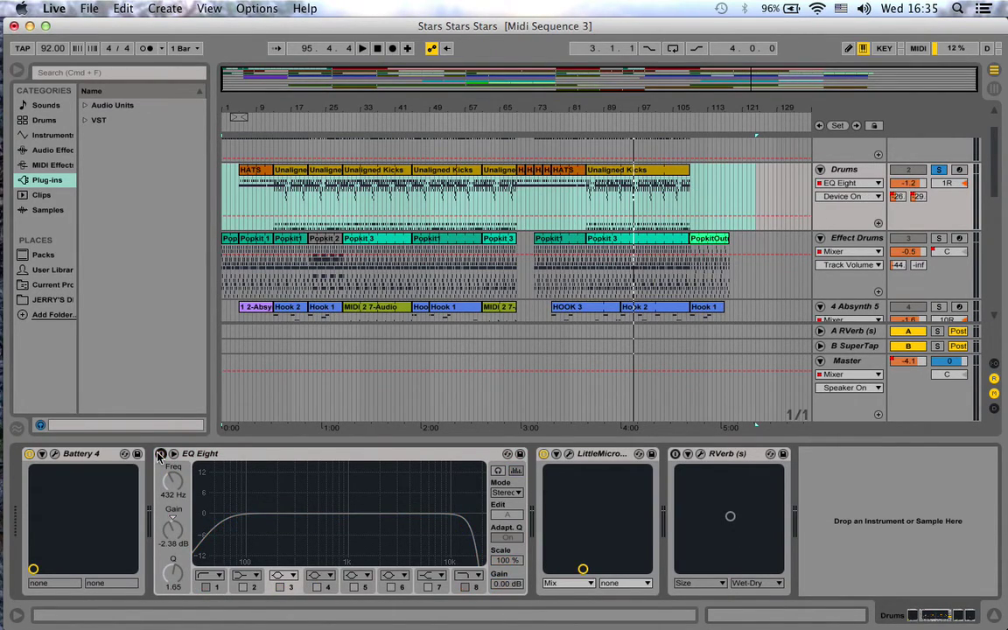